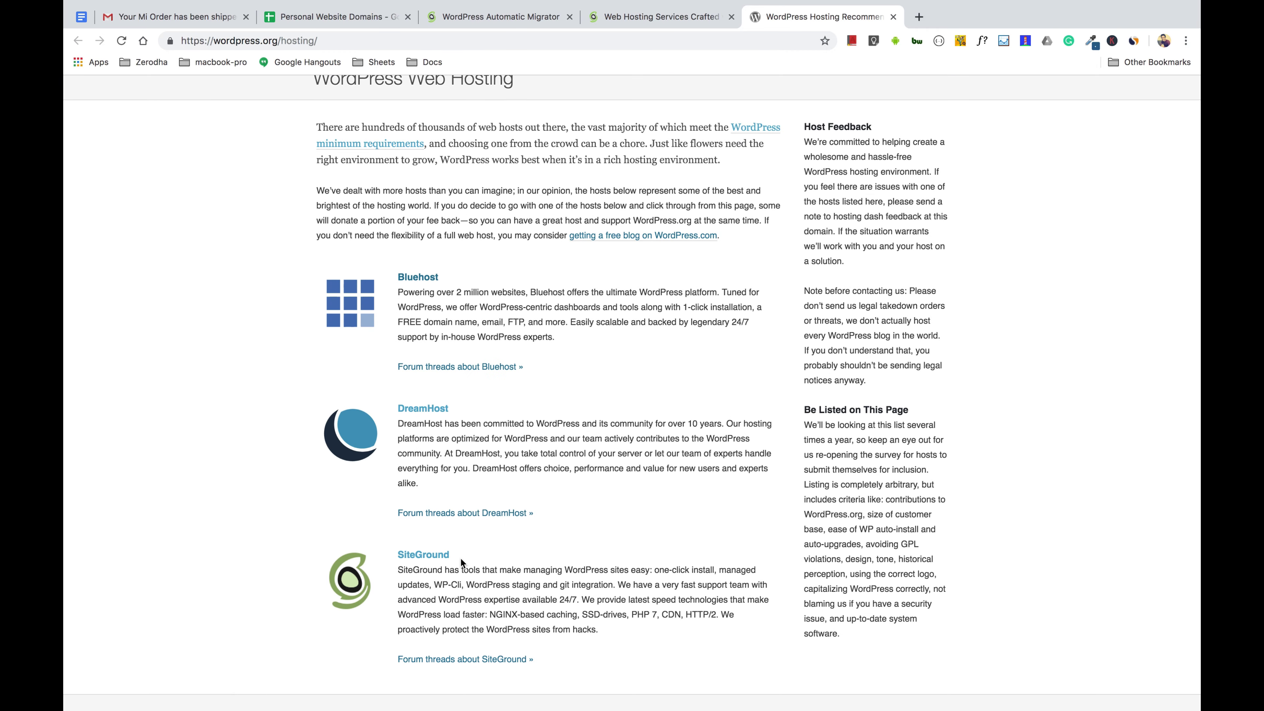
# - Review the Bluehost, DreamHost and SiteGround recommendations on the WordPress.org hosting page
pyautogui.scroll(5, 501, 552)
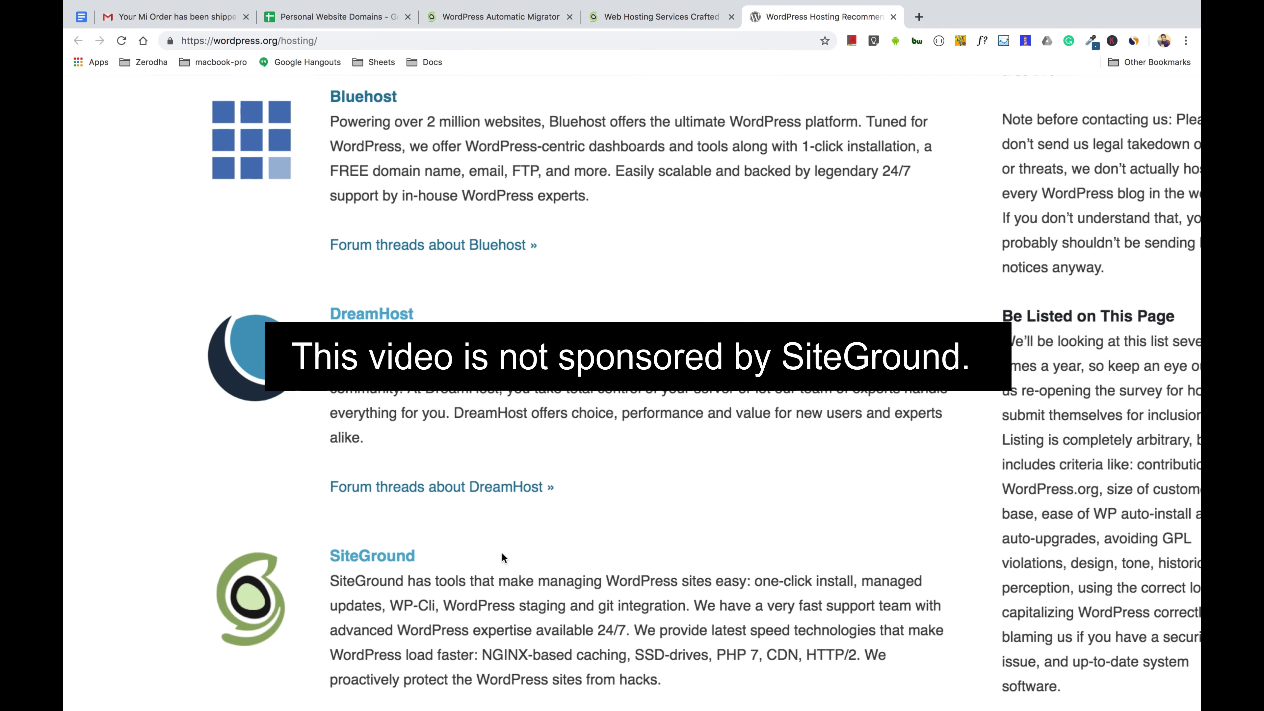
pyautogui.scroll(-3, 502, 552)
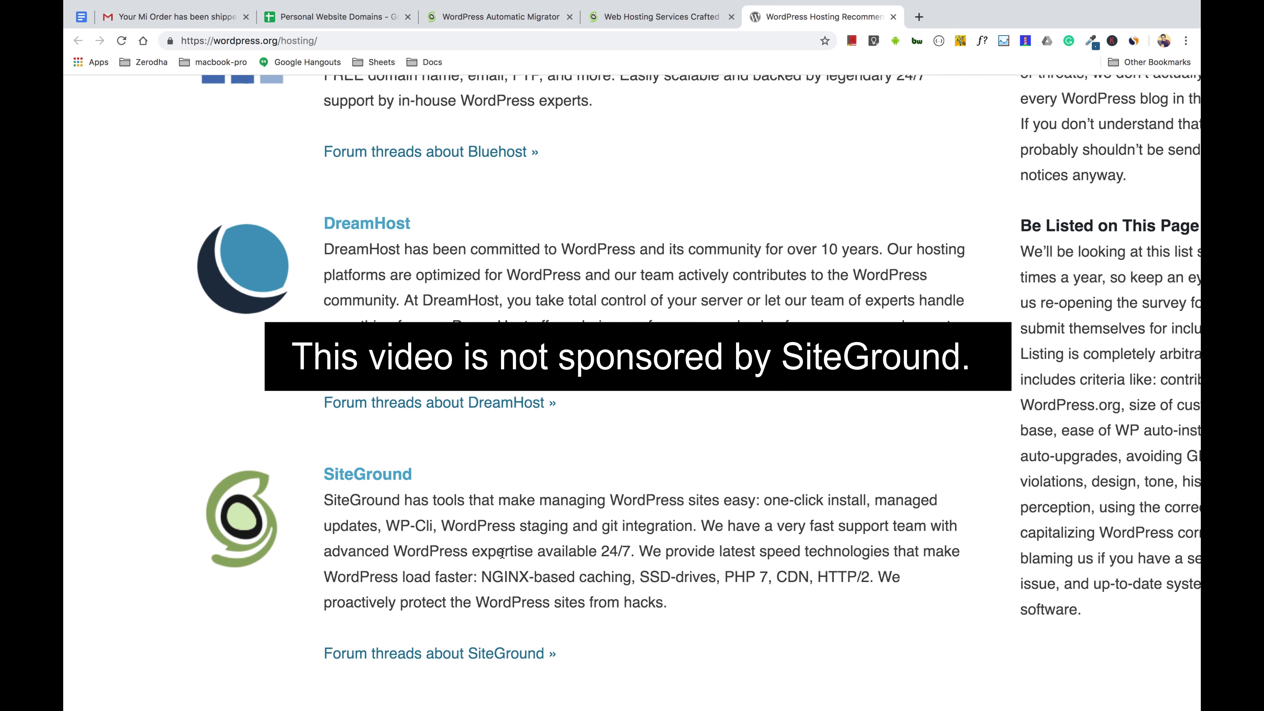
pyautogui.scroll(-5, 502, 553)
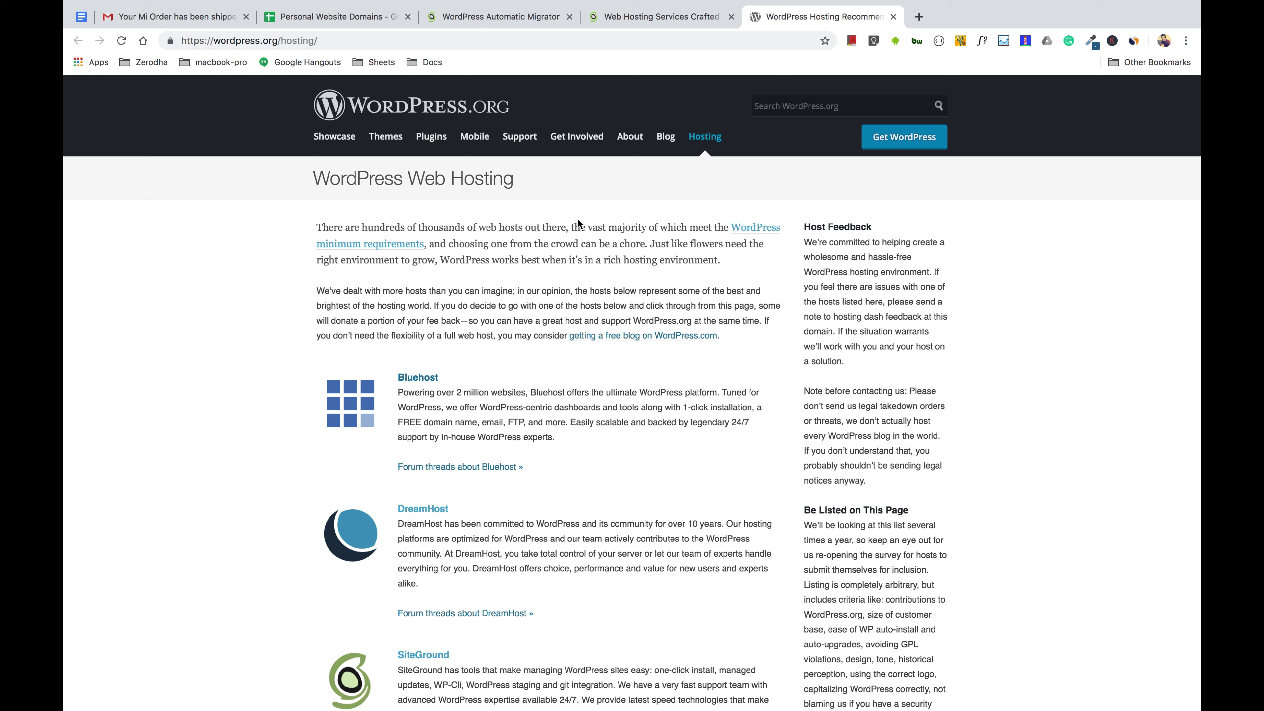
# - Read through SiteGround's WordPress Automatic Migrator tutorial, covering the migration token and plugin installation sections
pyautogui.click(522, 18)
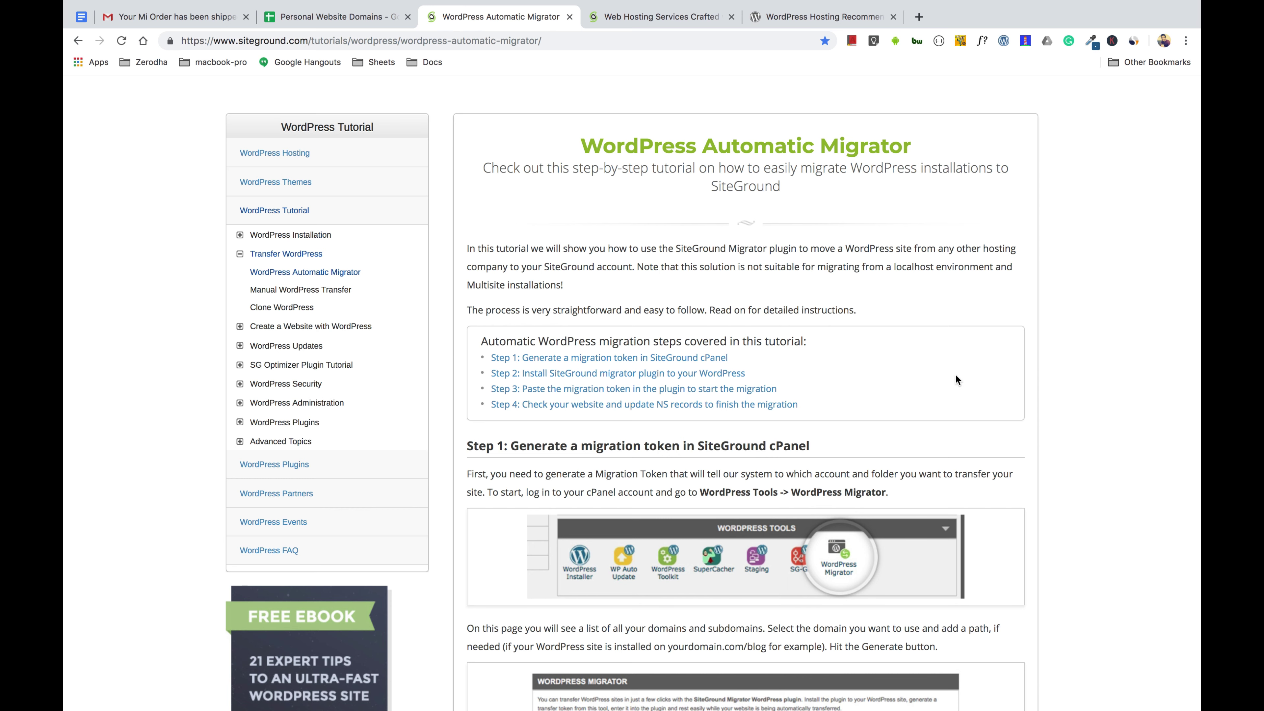
pyautogui.scroll(-10, 955, 380)
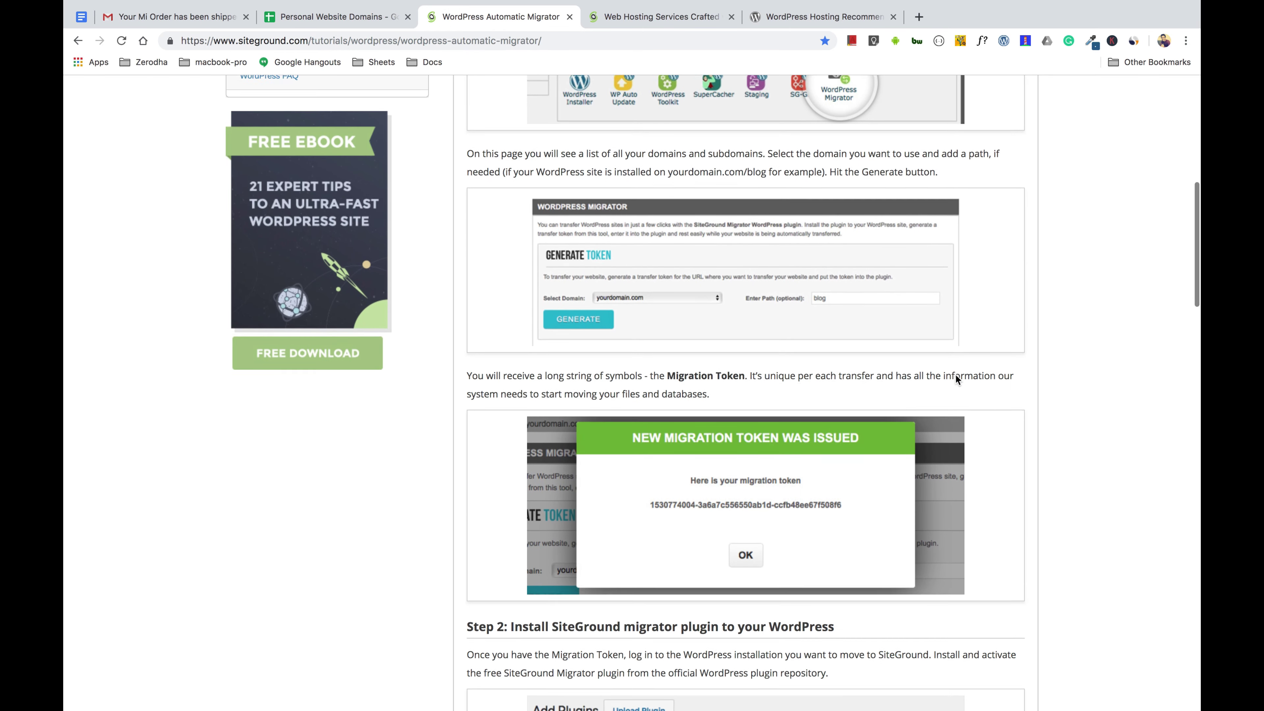
pyautogui.scroll(-6, 956, 379)
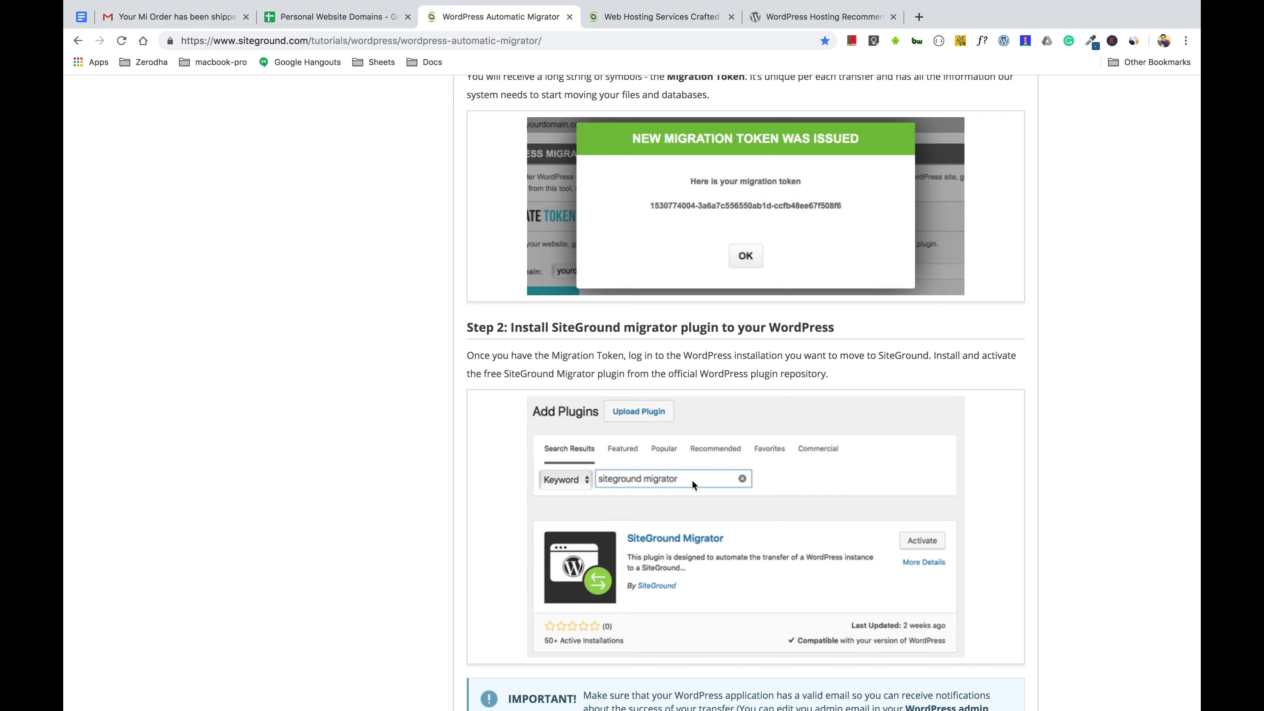
pyautogui.scroll(4, 692, 481)
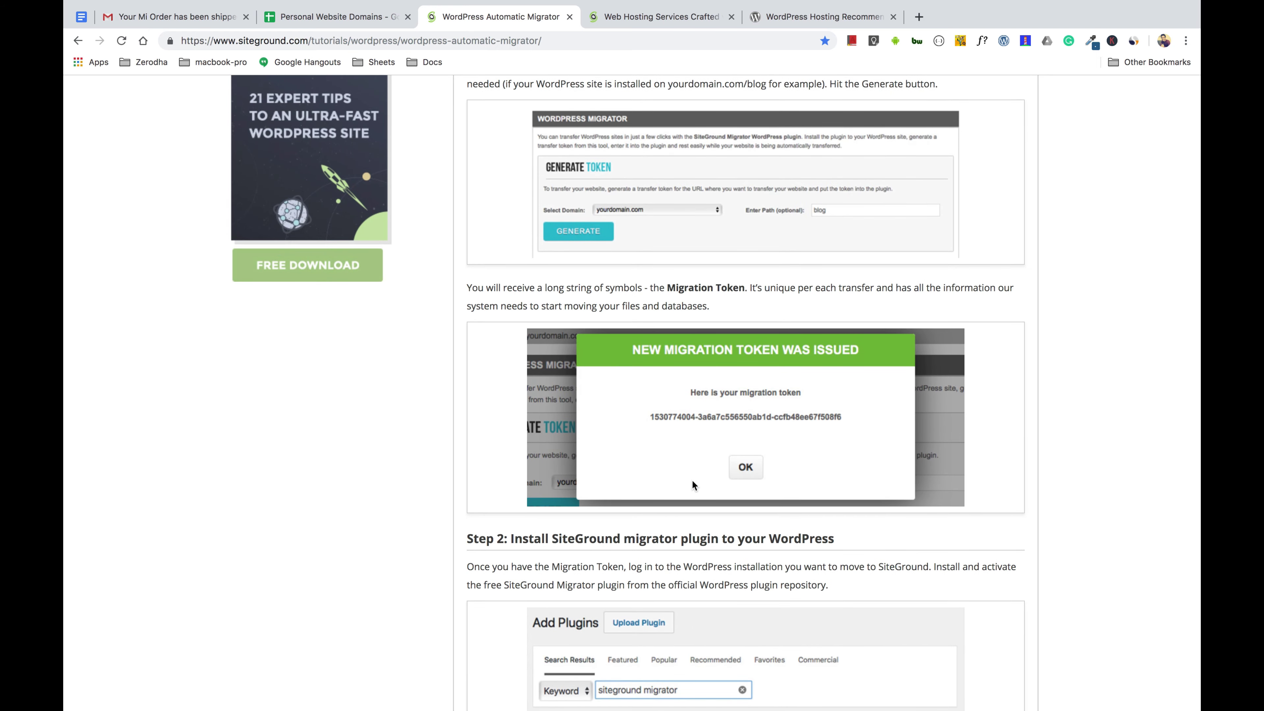
pyautogui.scroll(10, 692, 481)
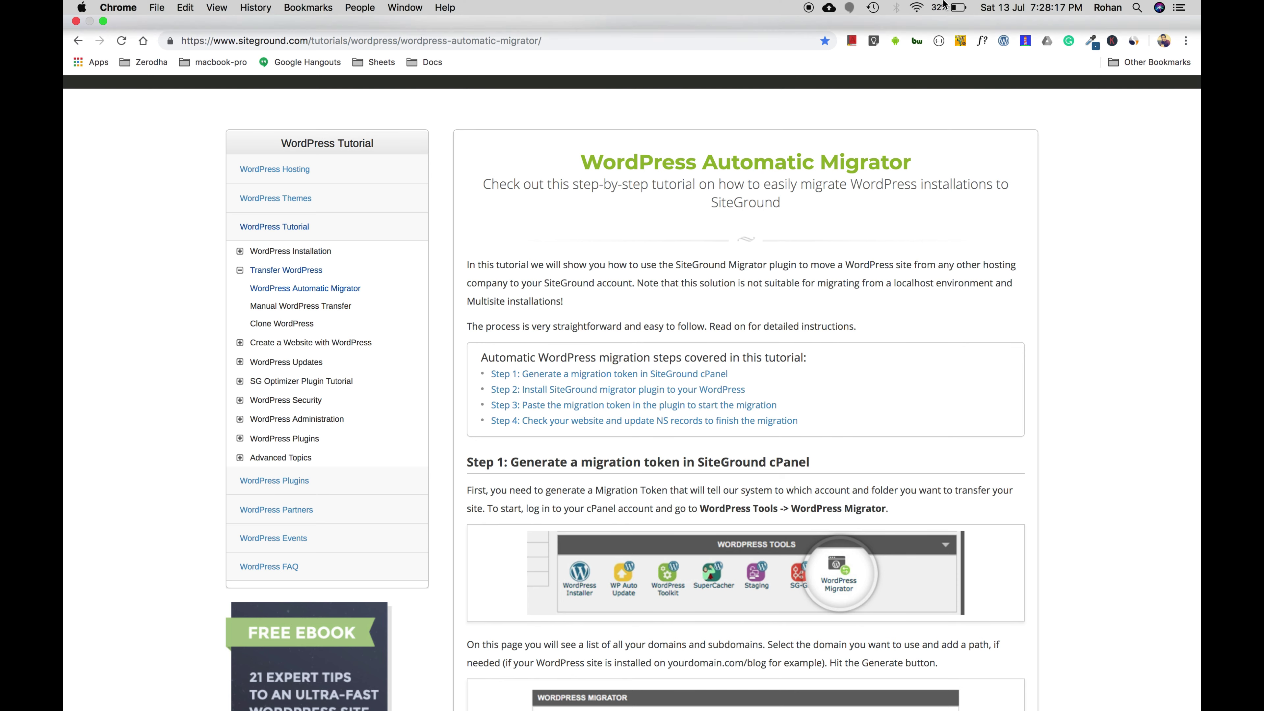
# - Switch to the SiteGround cPanel and open WordPress Migrator from the WordPress tools
pyautogui.click(657, 25)
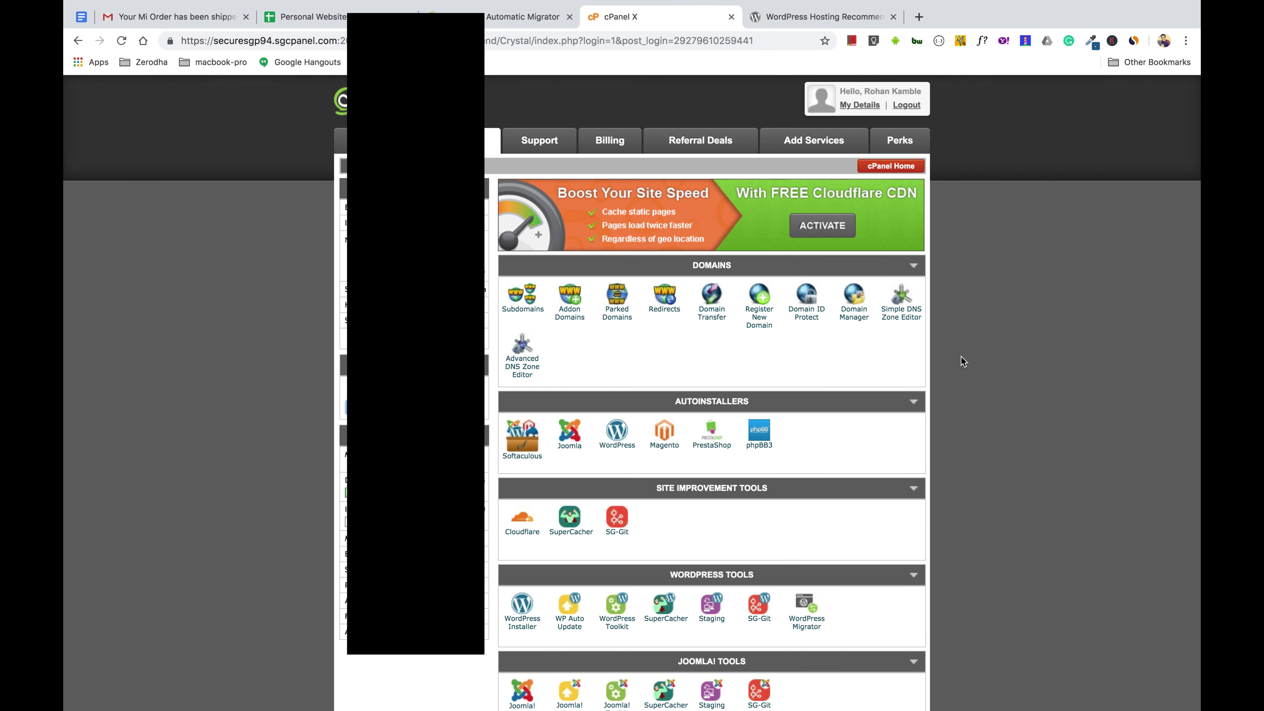
pyautogui.scroll(-4, 972, 363)
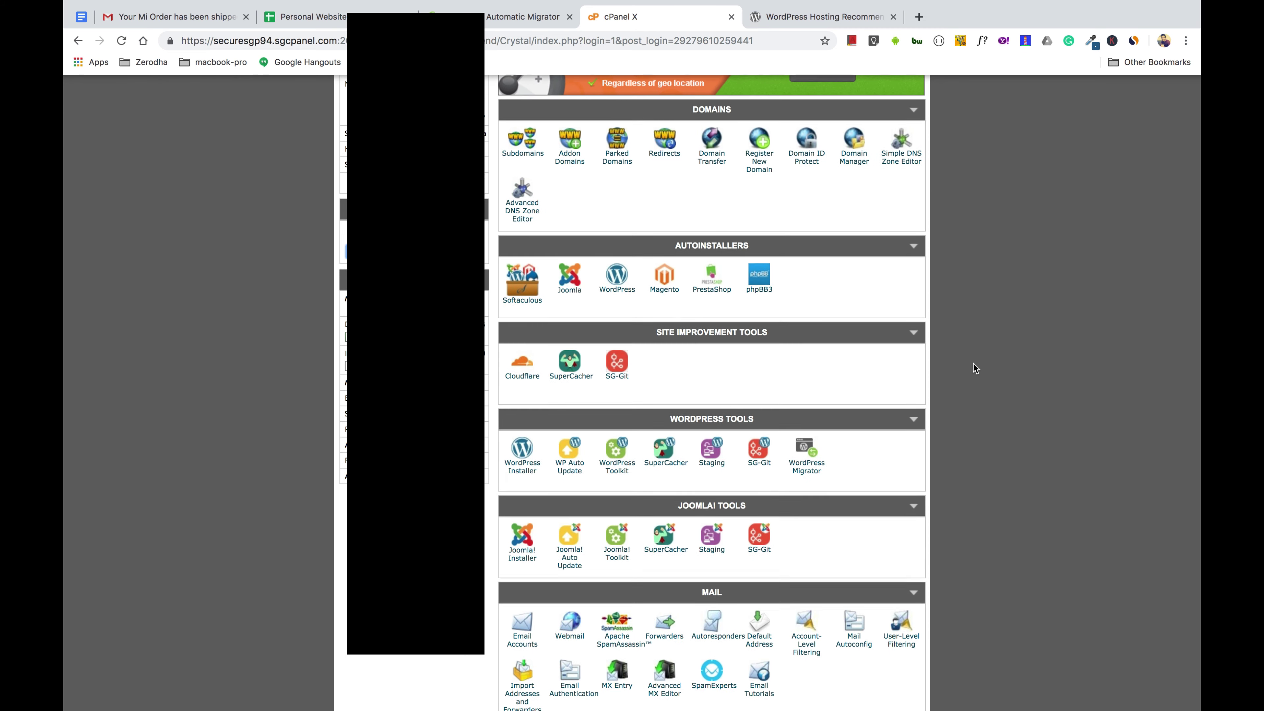
pyautogui.scroll(-1, 973, 368)
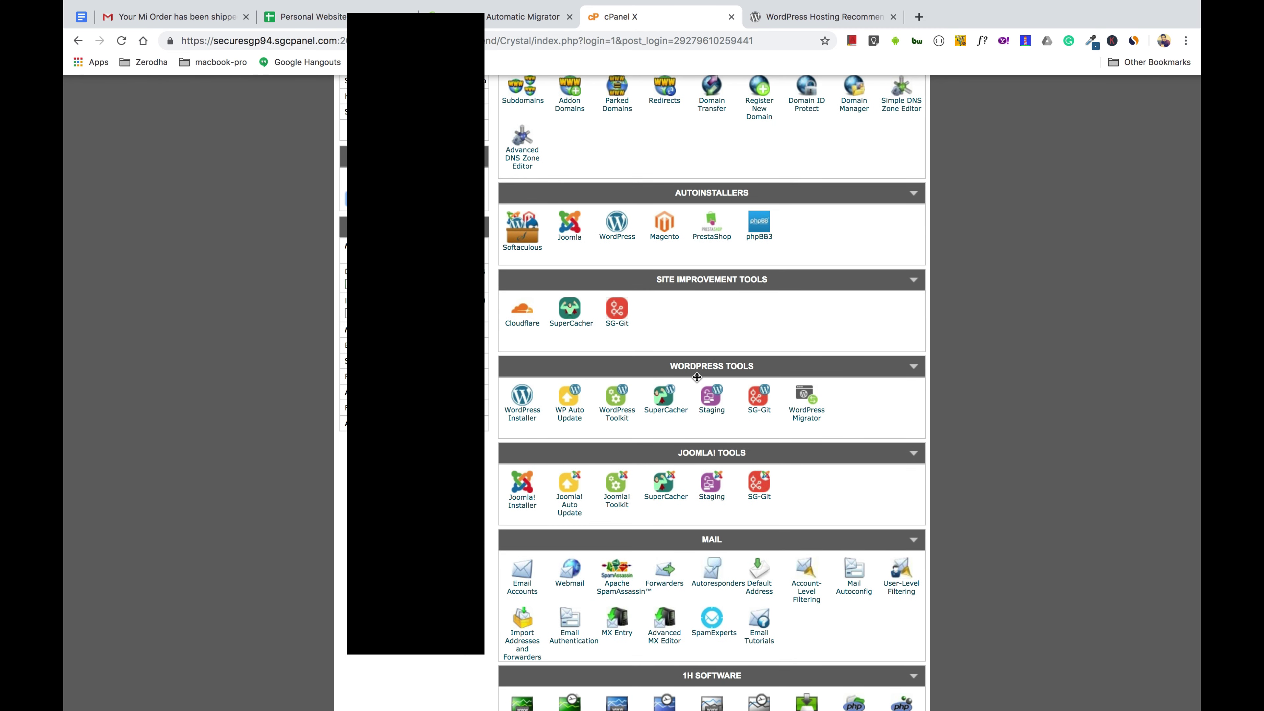
pyautogui.click(813, 425)
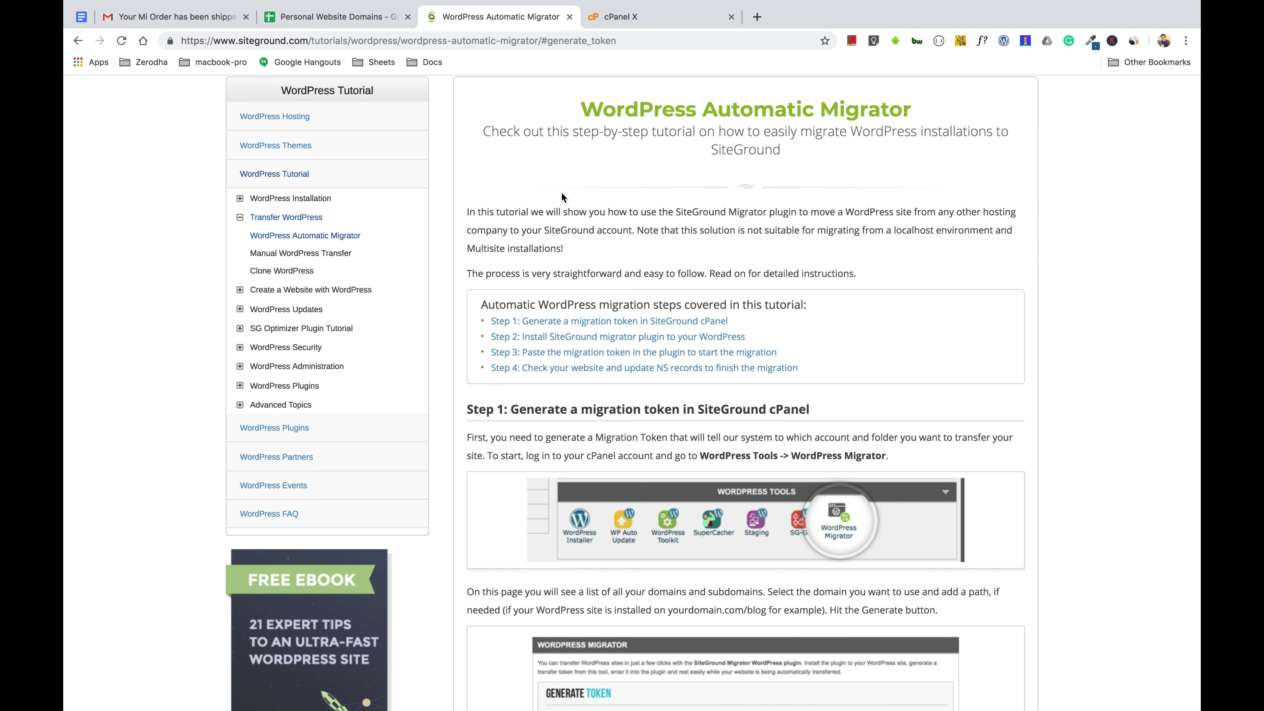
# - Consult Step 1 of the migrator tutorial and generate a migration token for rohutech.com in cPanel, leaving the path empty
pyautogui.click(568, 322)
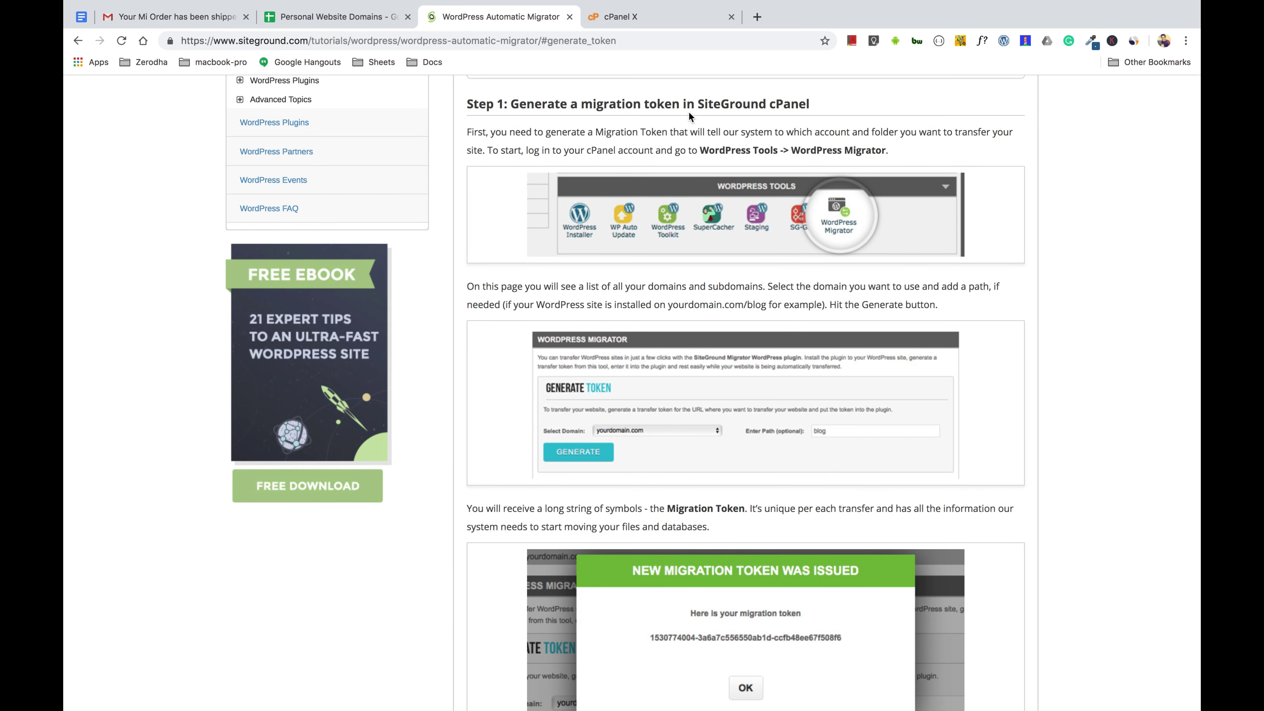
pyautogui.click(657, 18)
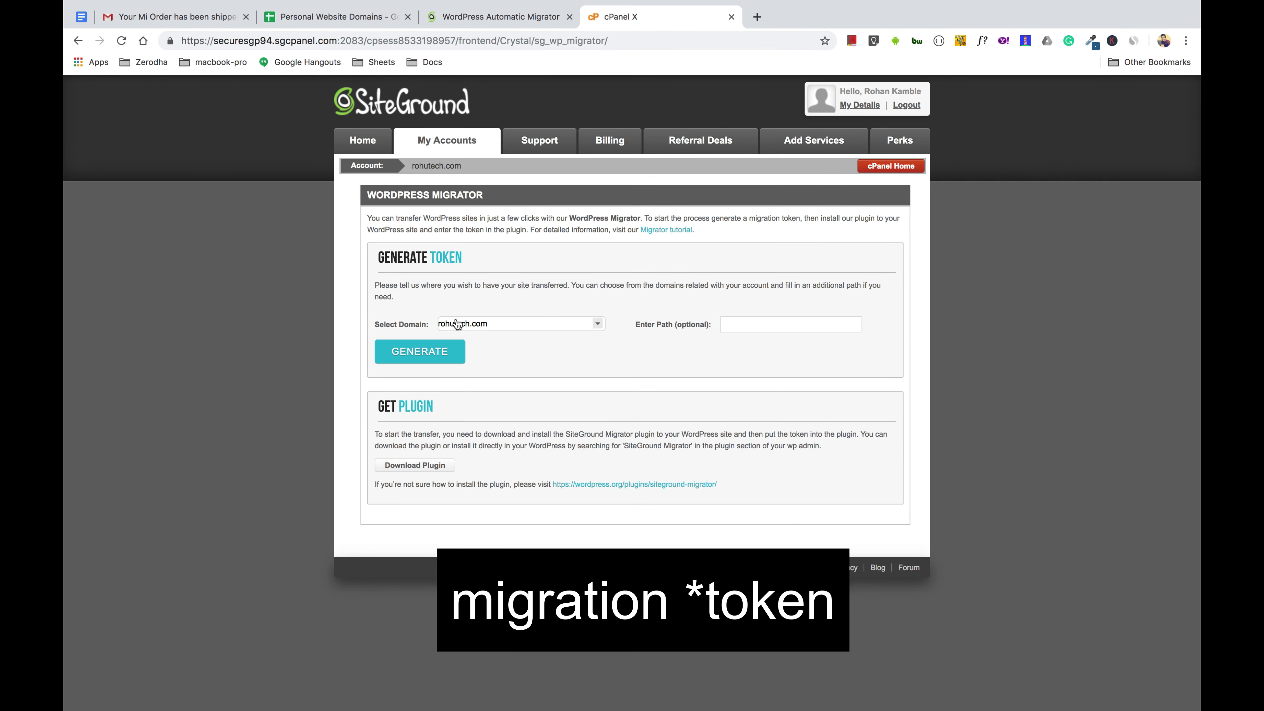
pyautogui.click(473, 321)
pyautogui.click(511, 348)
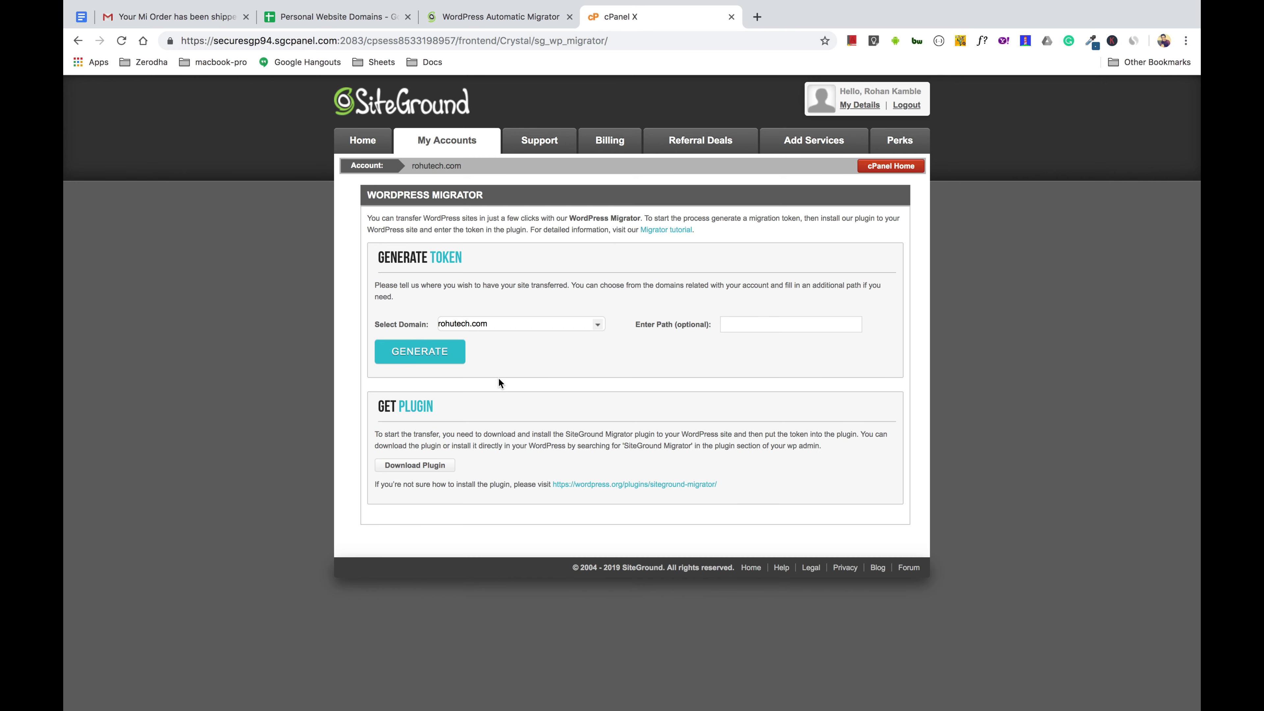
pyautogui.click(432, 358)
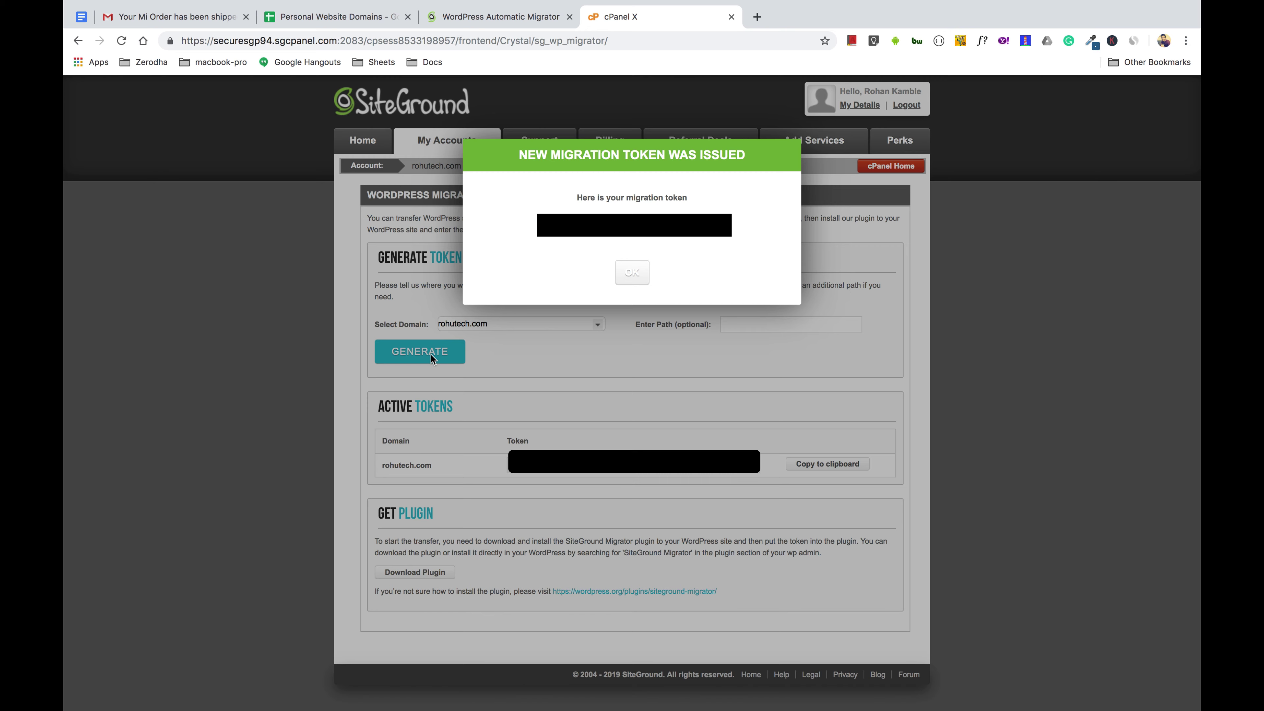
pyautogui.click(632, 273)
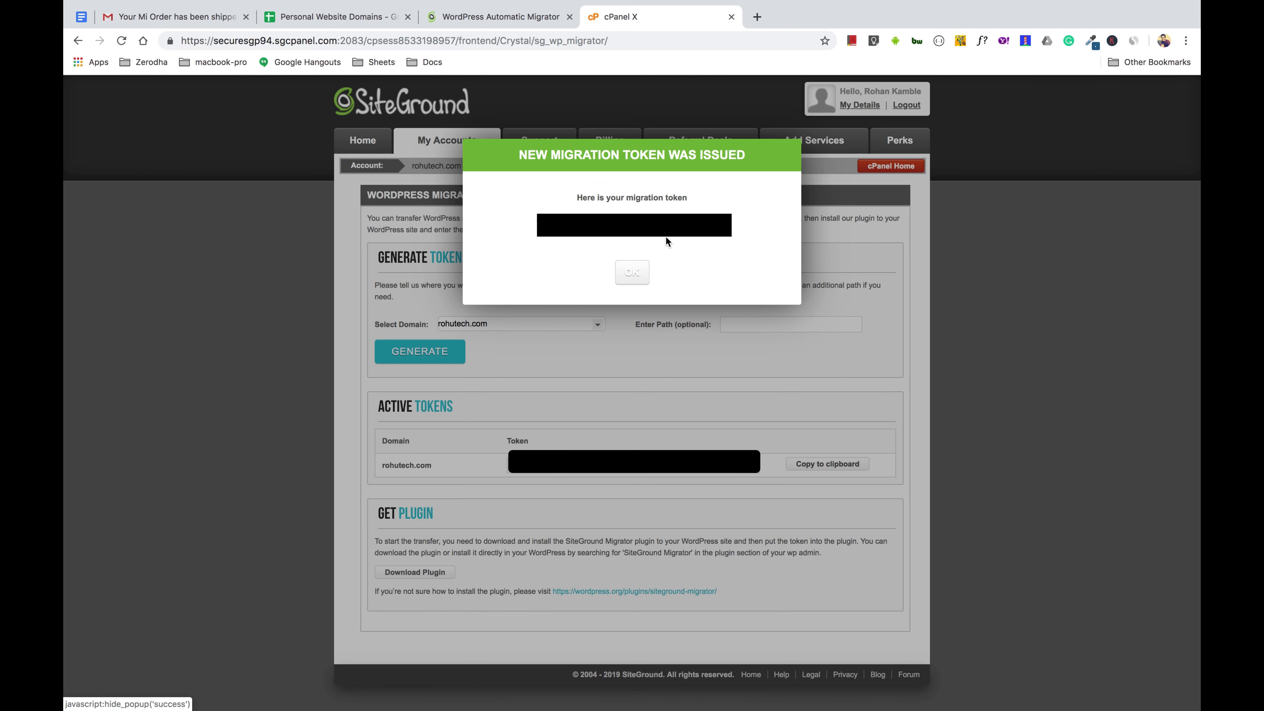
pyautogui.click(628, 272)
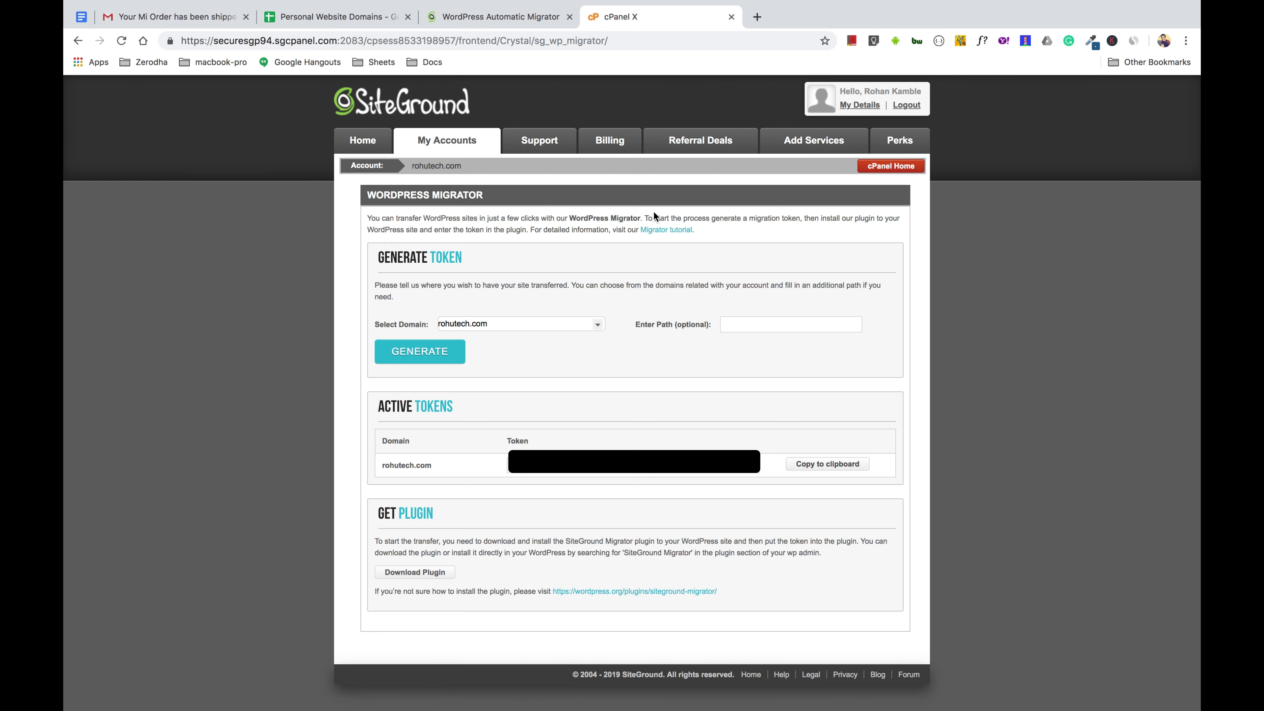
# - Go back to the migrator tutorial and open Step 2 about installing the SiteGround migrator plugin
pyautogui.click(536, 22)
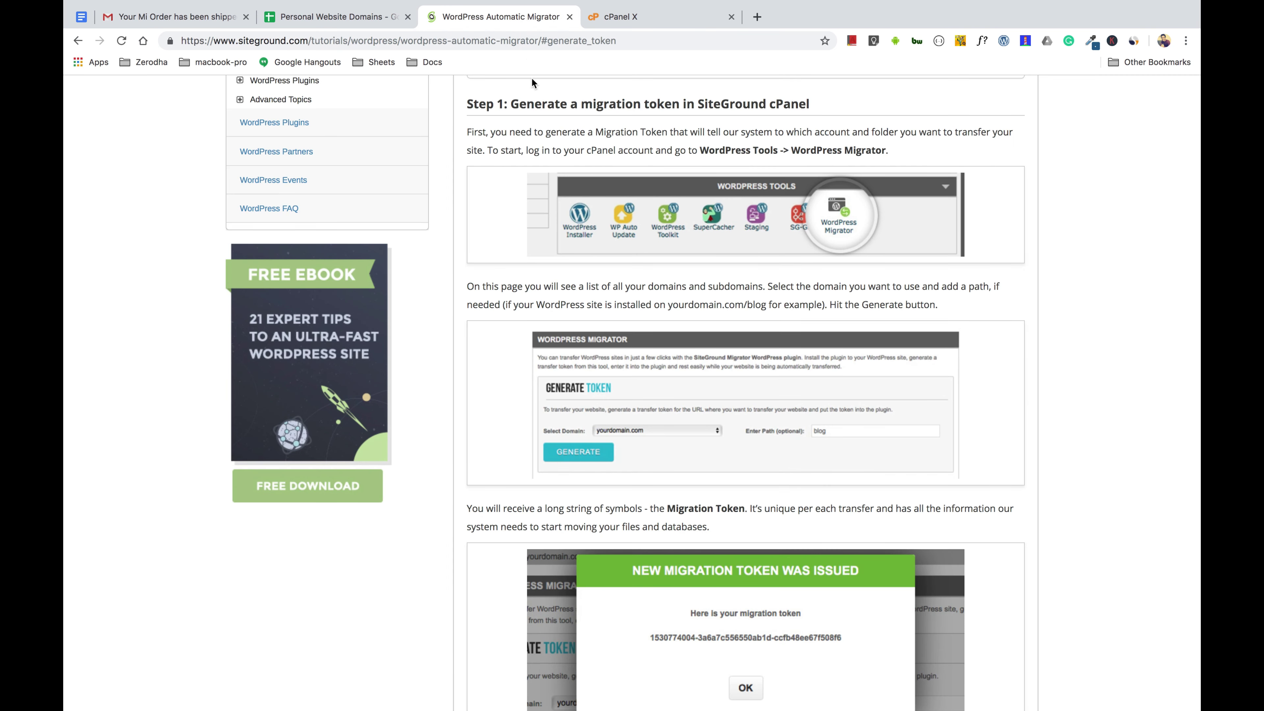
pyautogui.scroll(2, 540, 292)
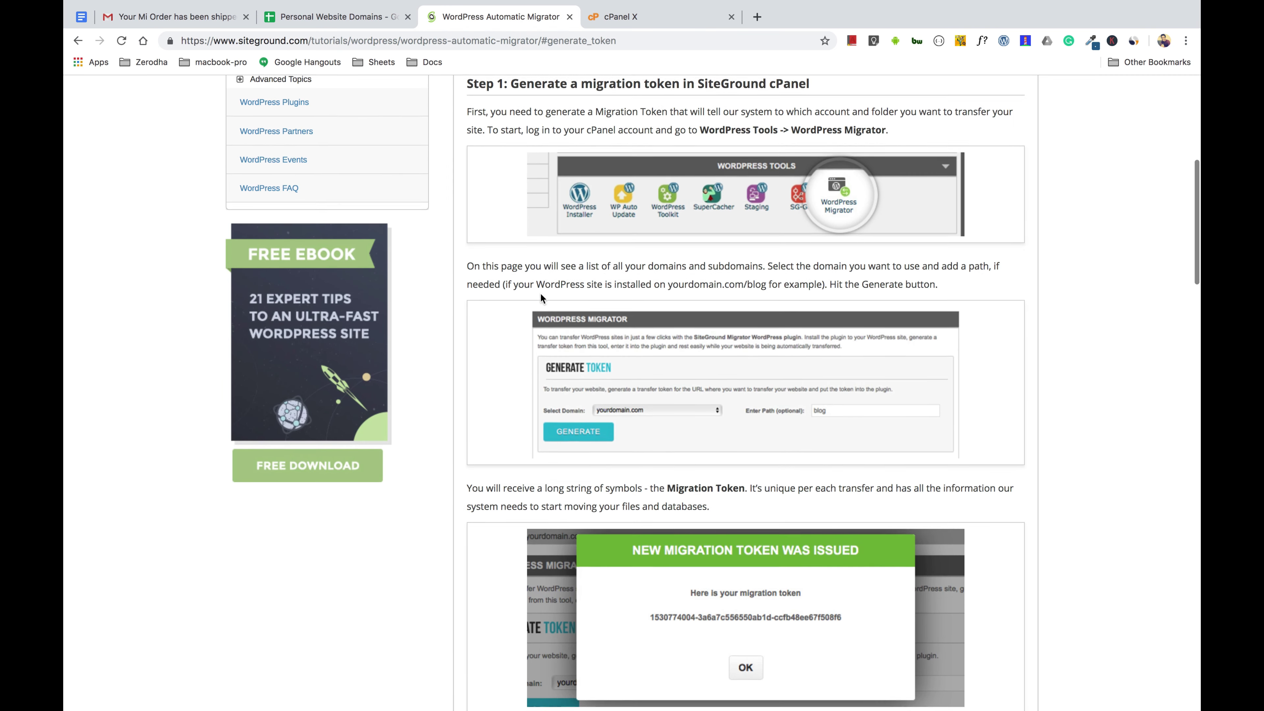
pyautogui.scroll(2, 539, 292)
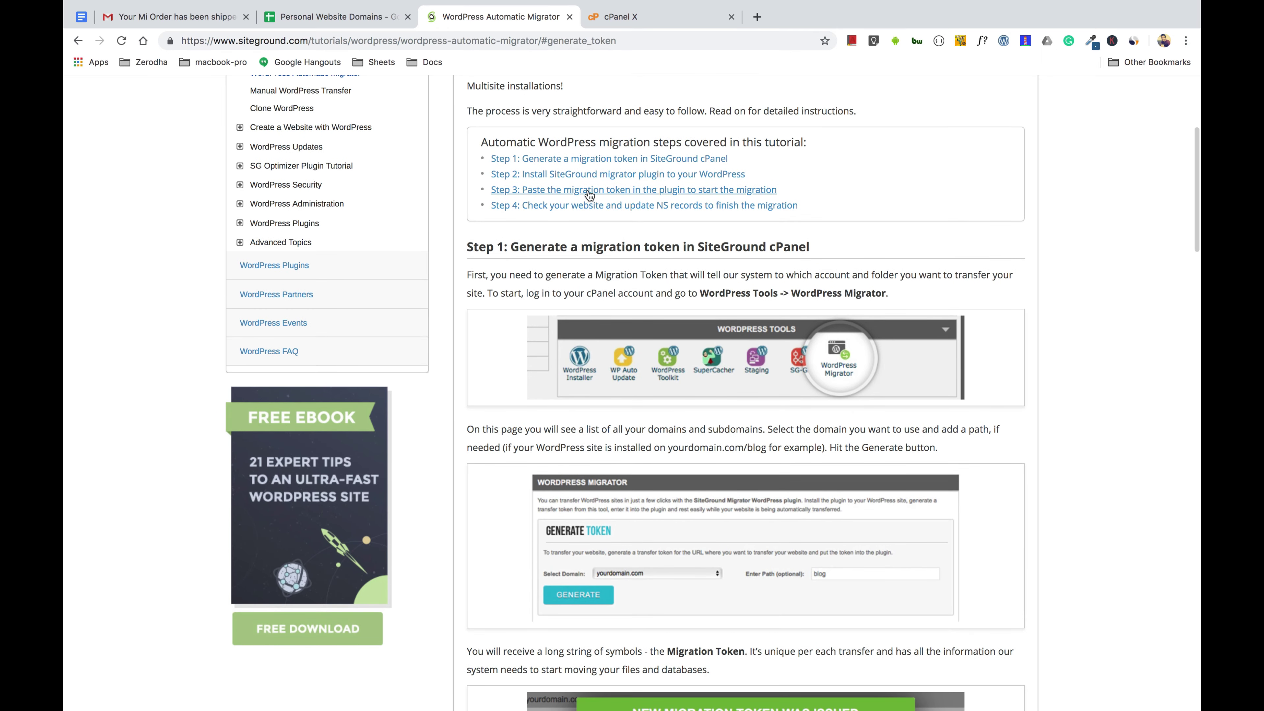
pyautogui.click(587, 164)
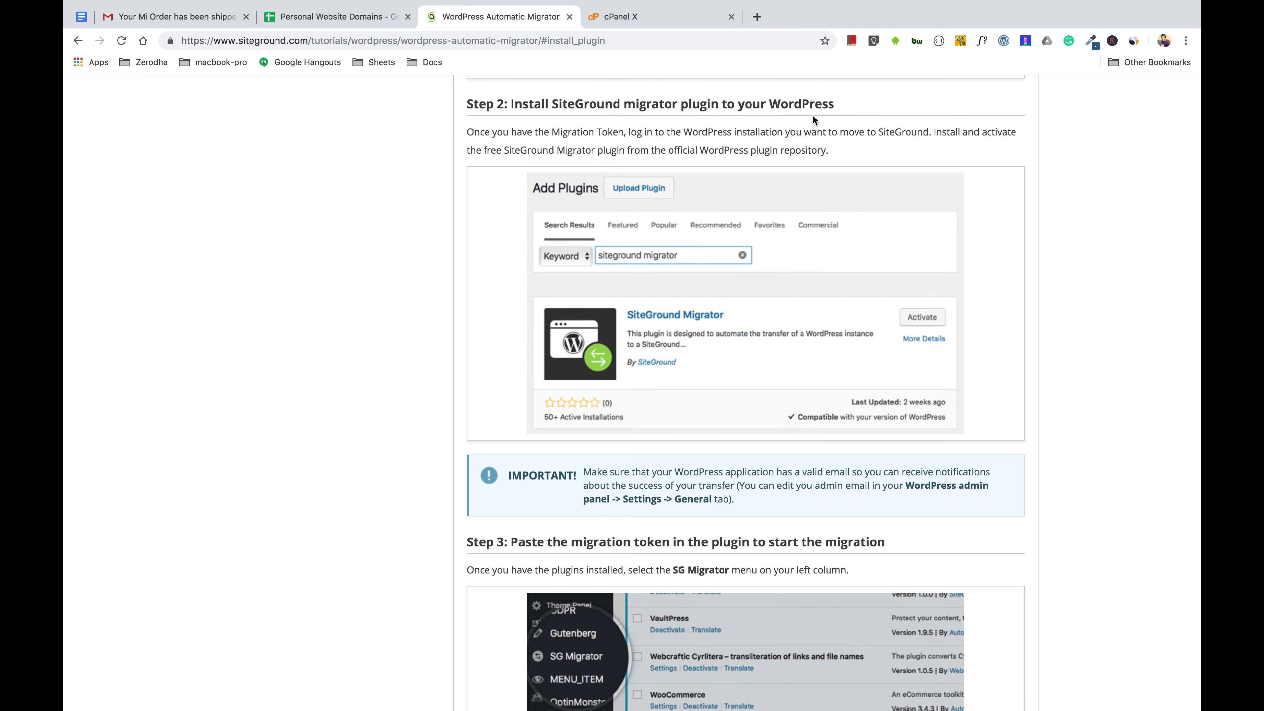
# - Open rohutech.com in a new tab and log in to its WordPress dashboard through wp-admin with the prefilled credentials
pyautogui.click(756, 19)
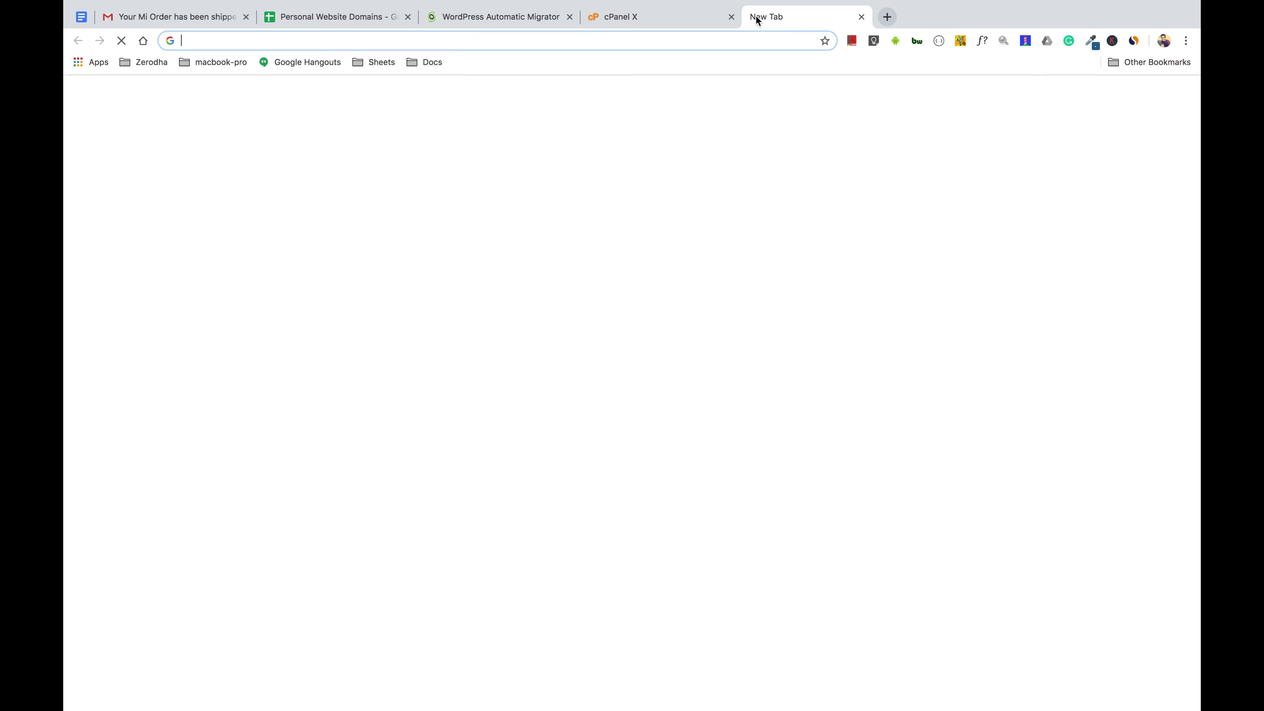
pyautogui.write('rohutech.com')
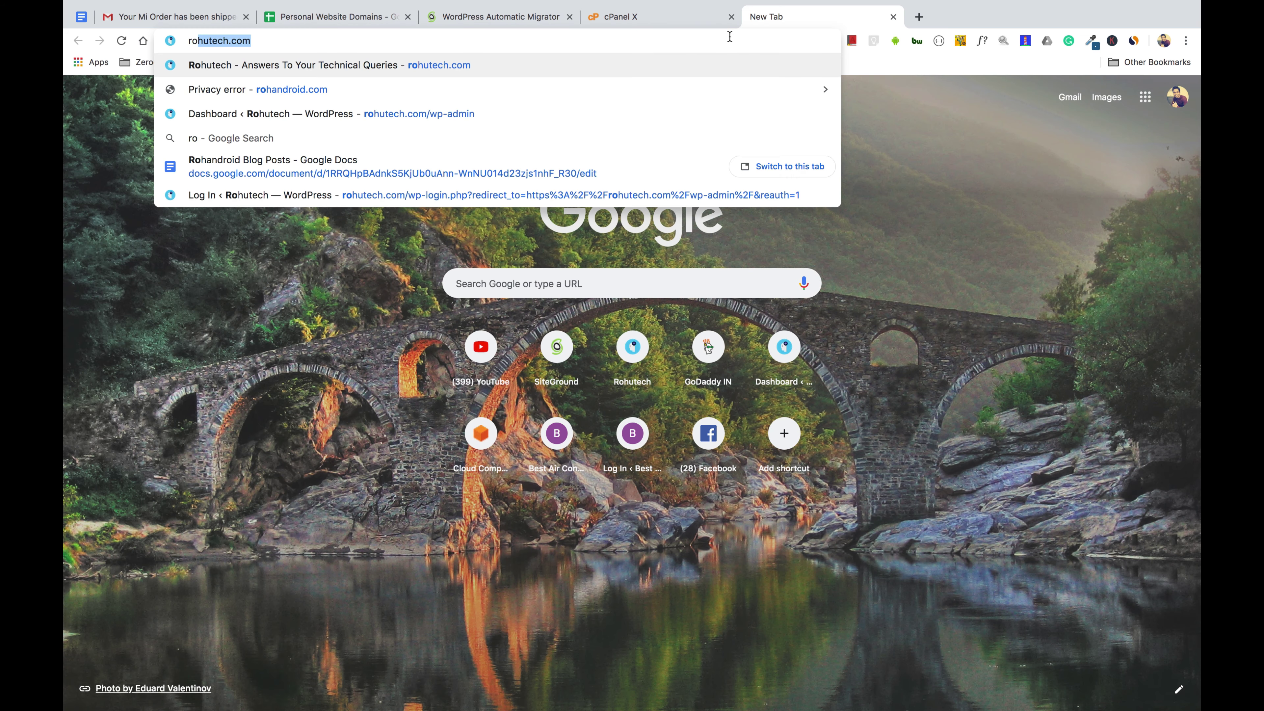
pyautogui.press('Return')
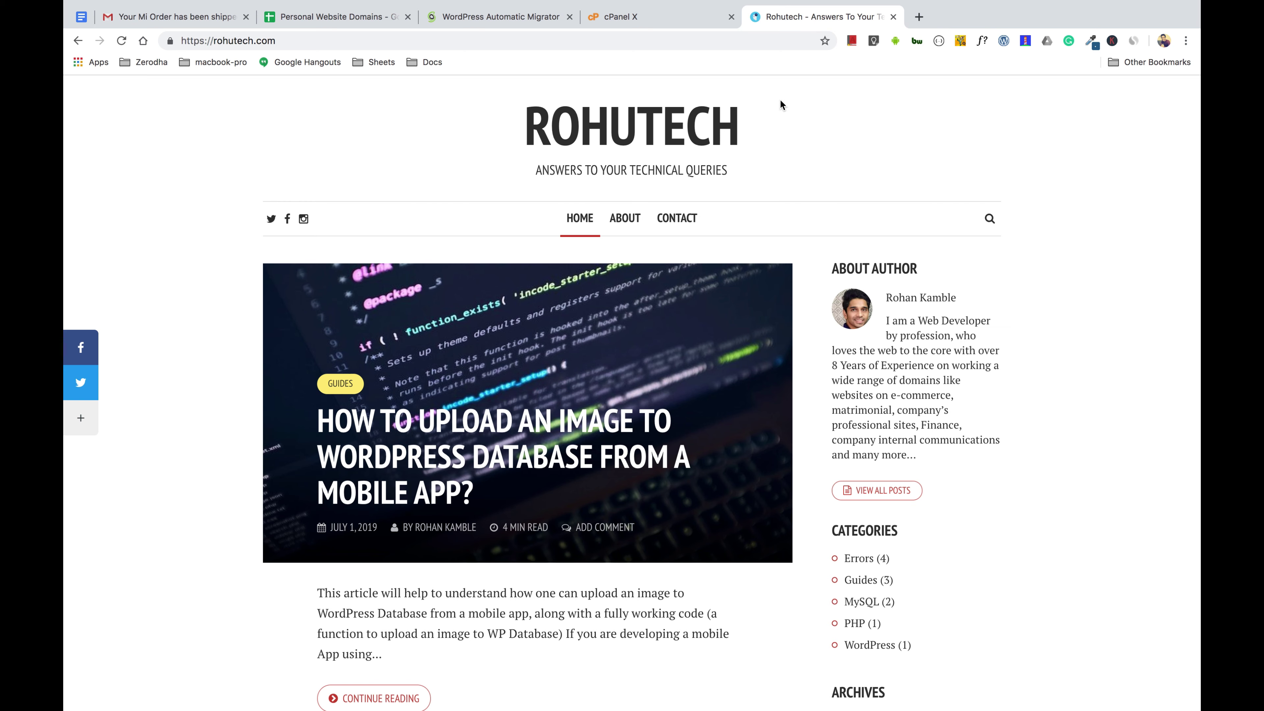
pyautogui.click(677, 40)
pyautogui.write('wp')
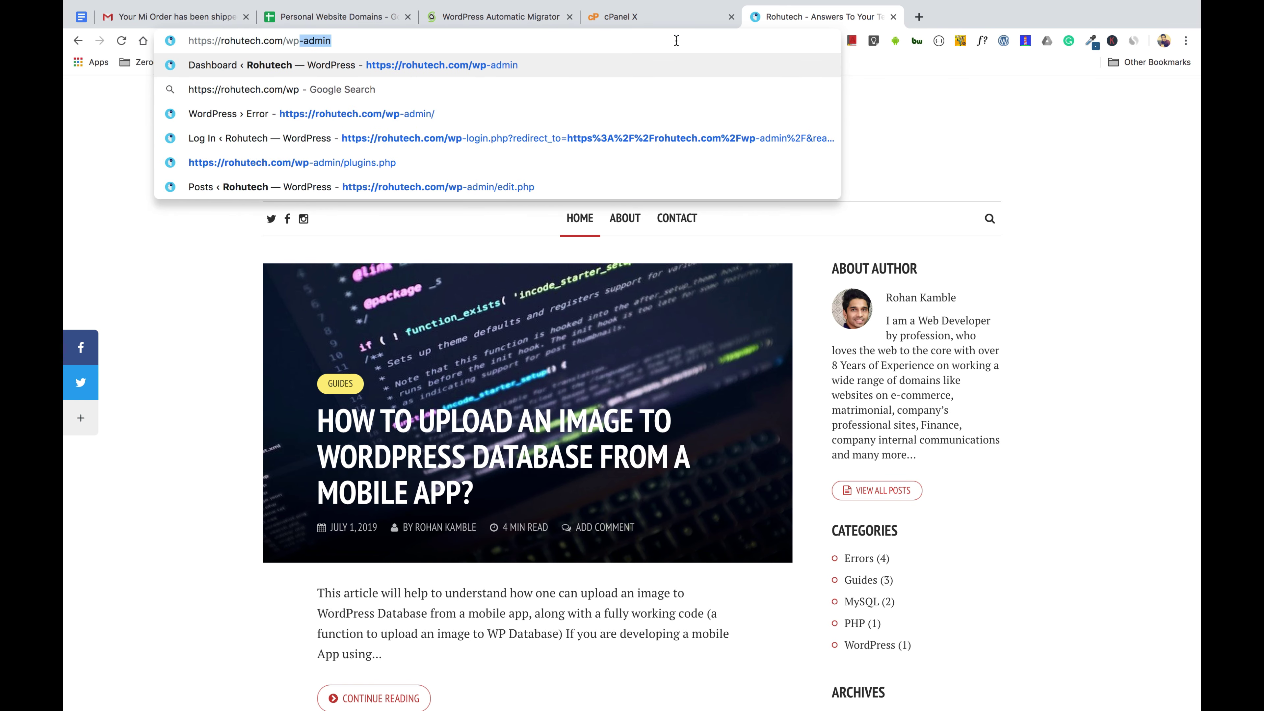
pyautogui.press('Return')
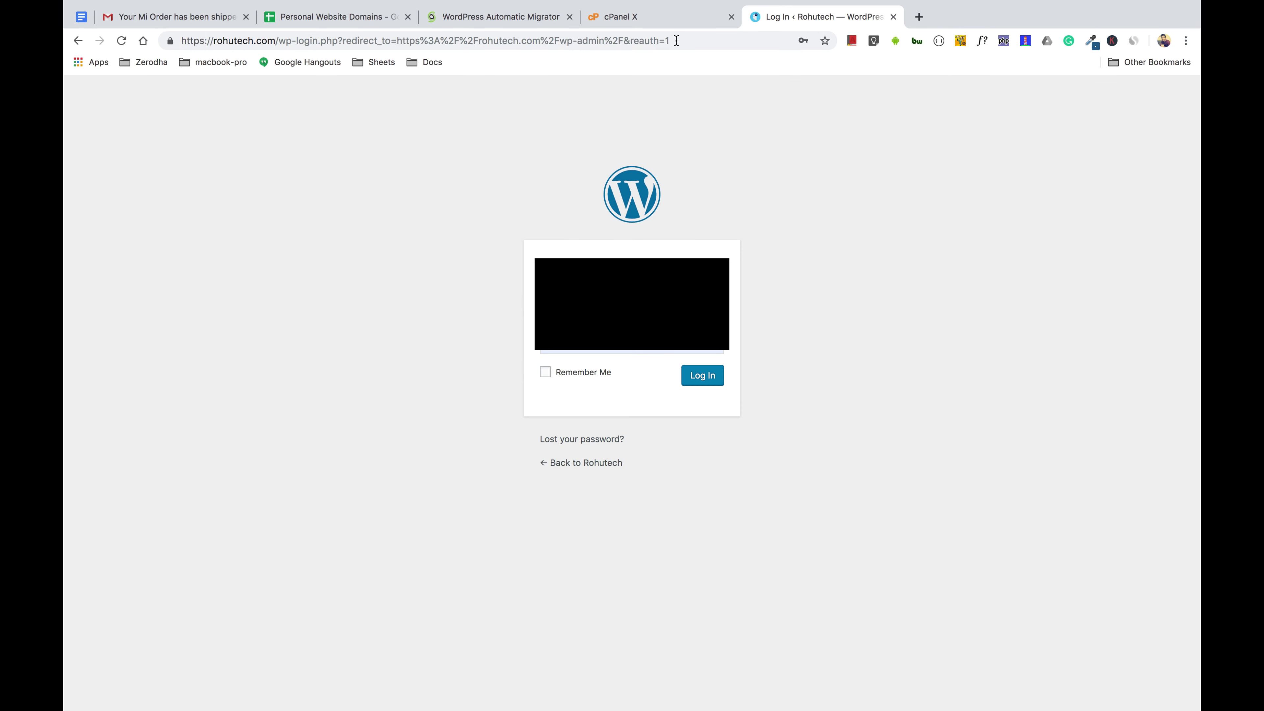
pyautogui.click(699, 376)
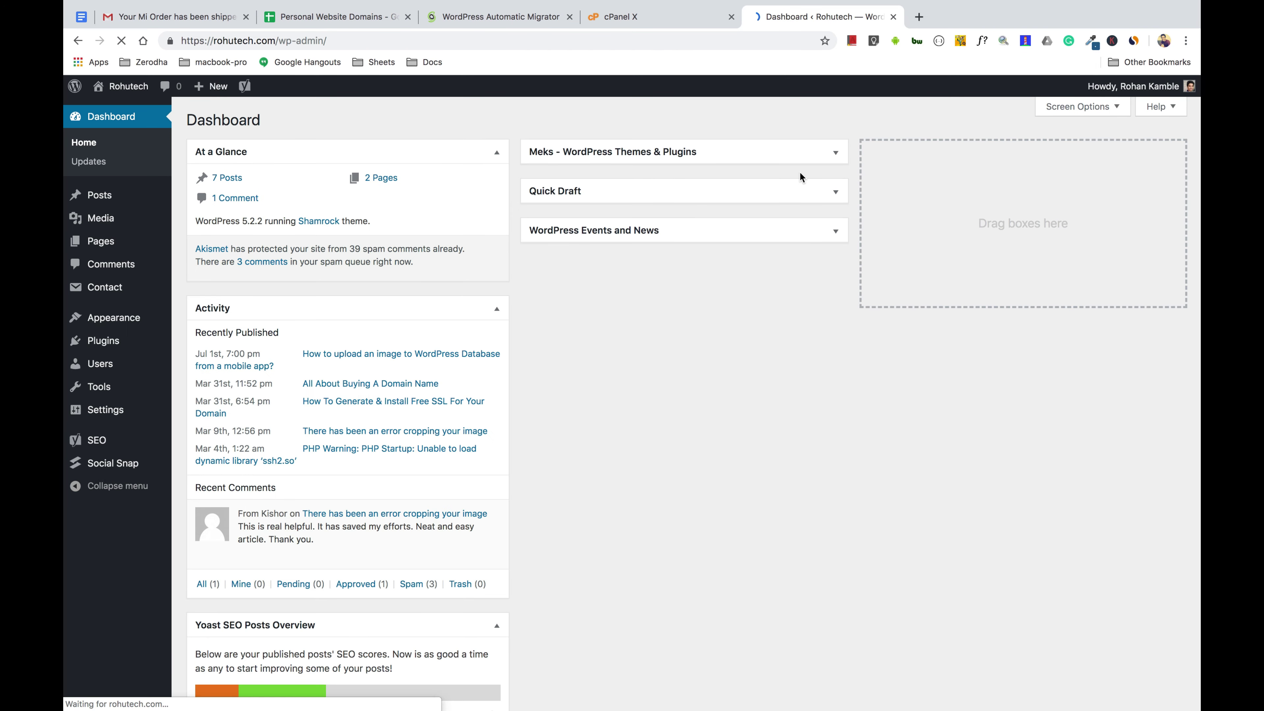
# - Search the new plugins for "siteground migrator", and install and activate the SiteGround Migrator plugin
pyautogui.moveTo(113, 344)
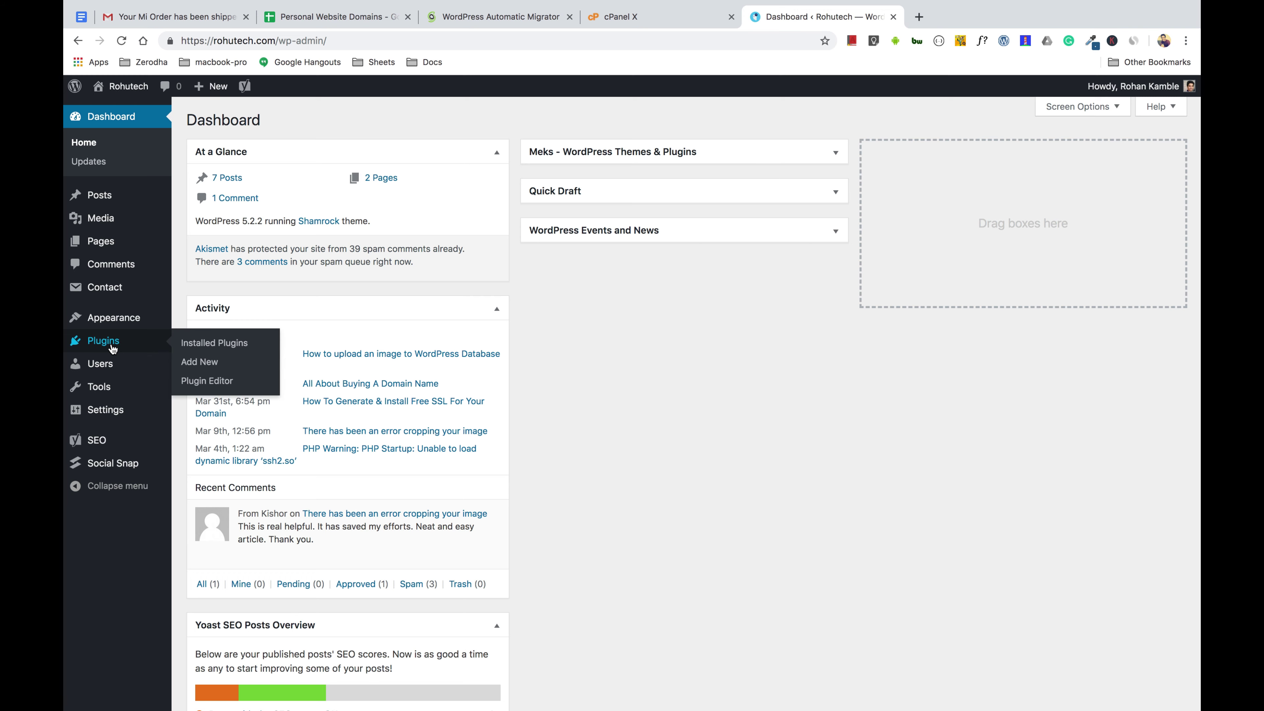
pyautogui.click(200, 368)
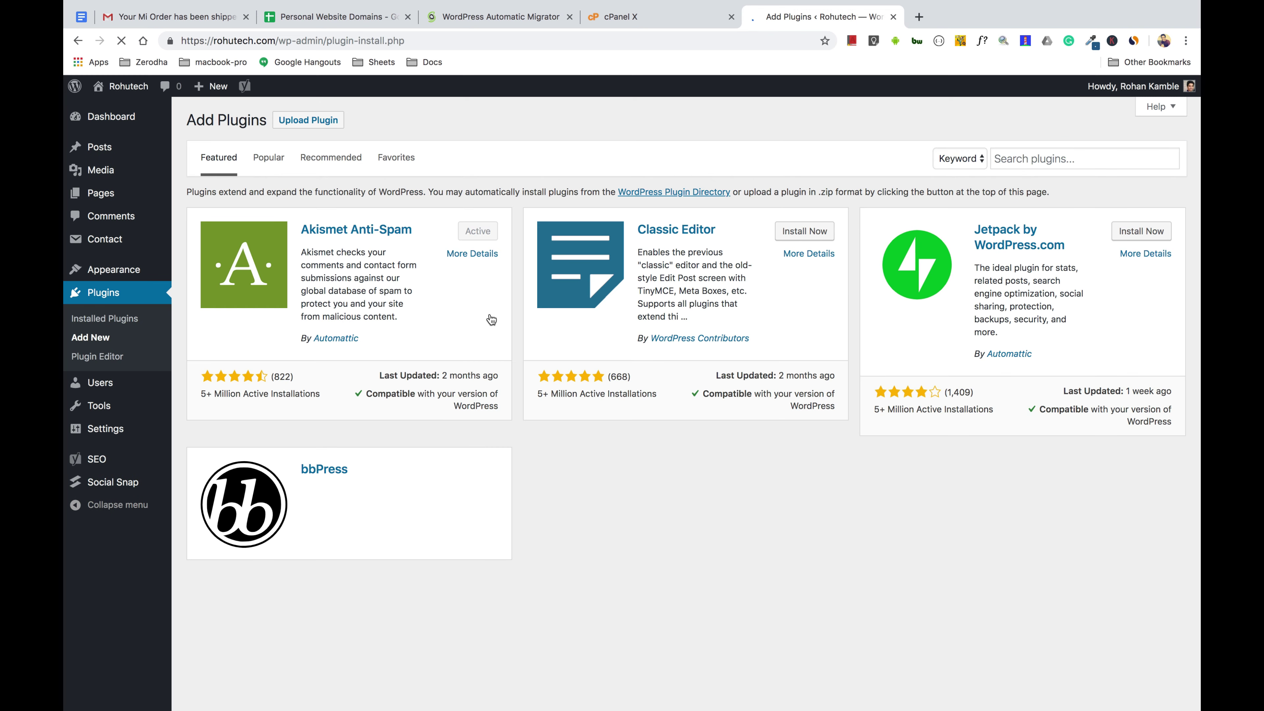
pyautogui.click(1036, 160)
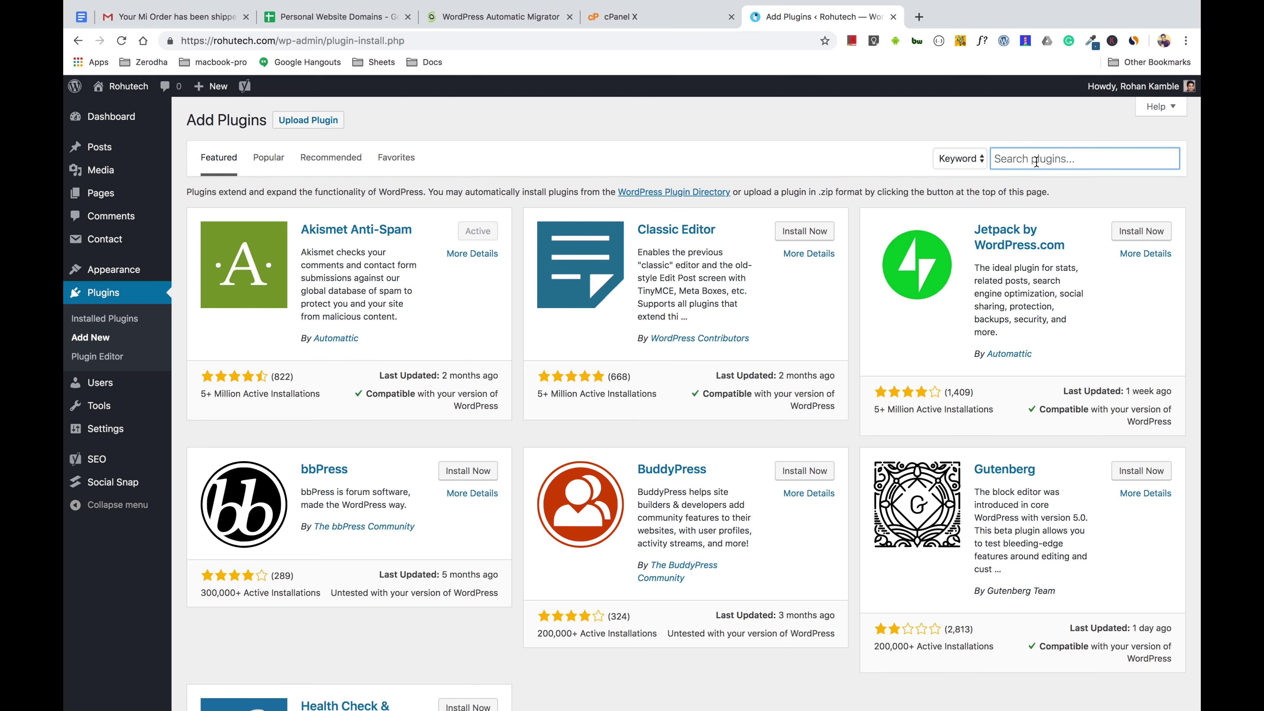
pyautogui.write('siteground mi')
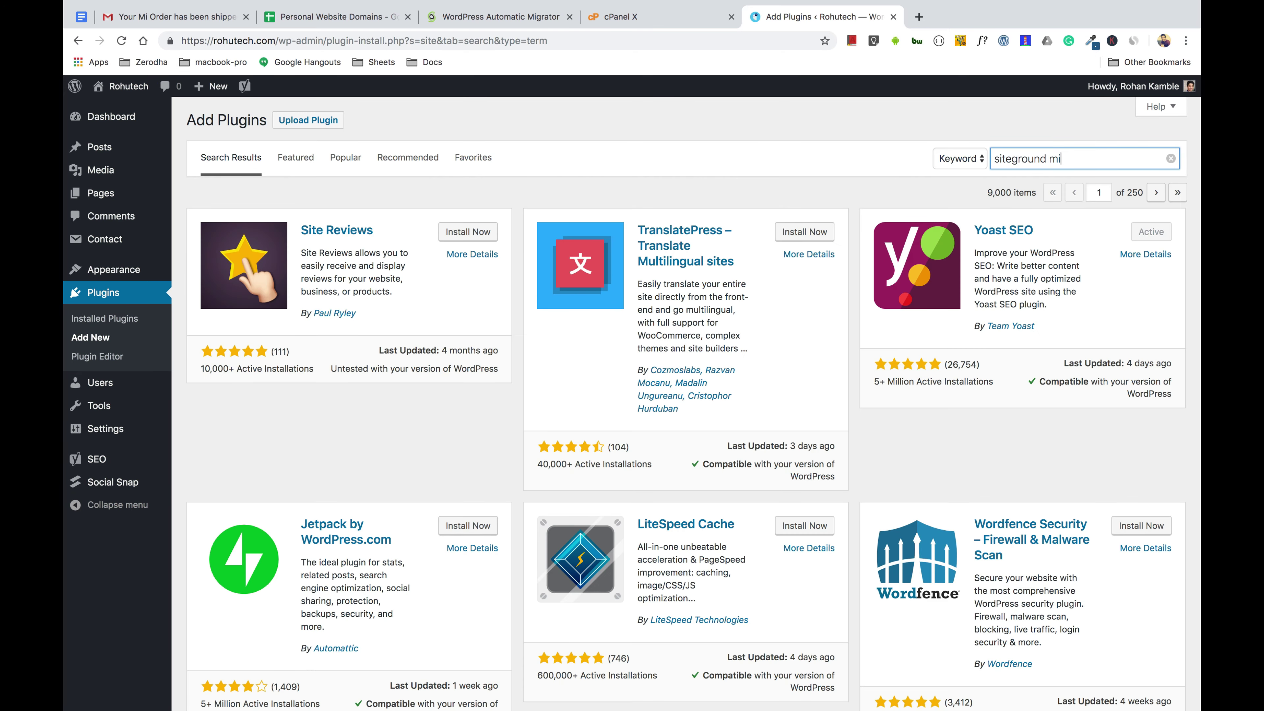
pyautogui.write('grator')
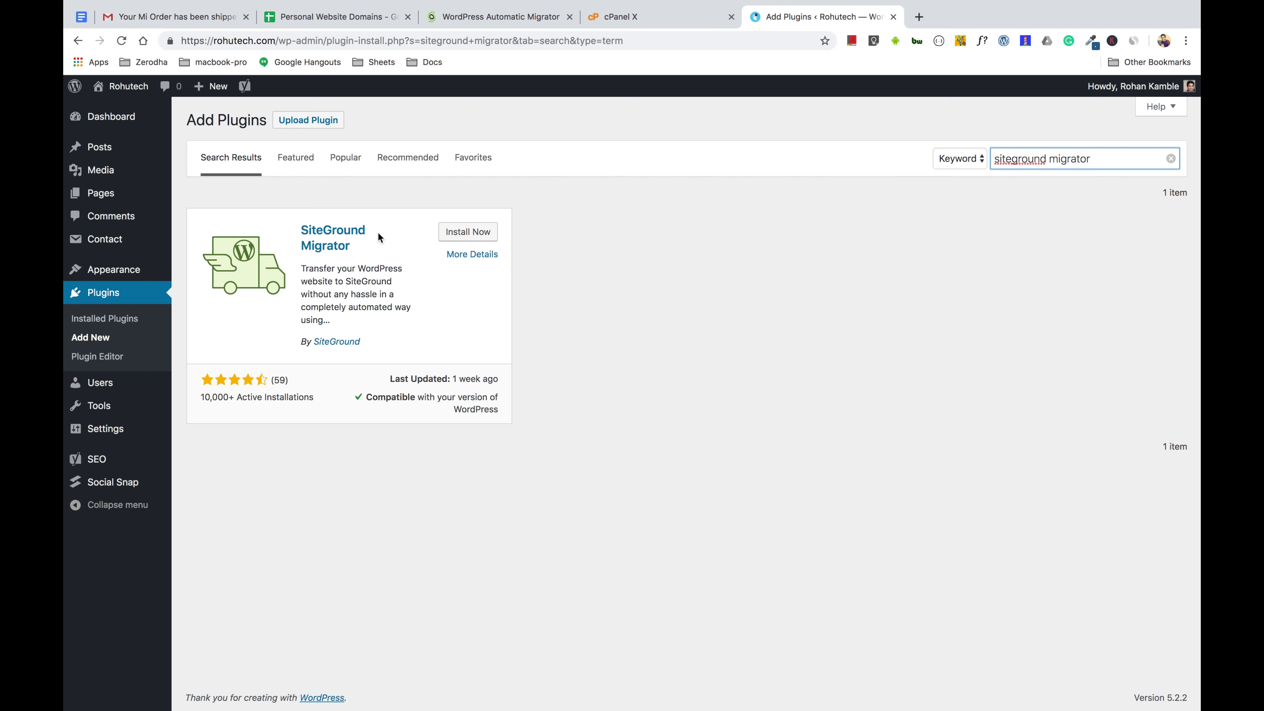
pyautogui.click(471, 237)
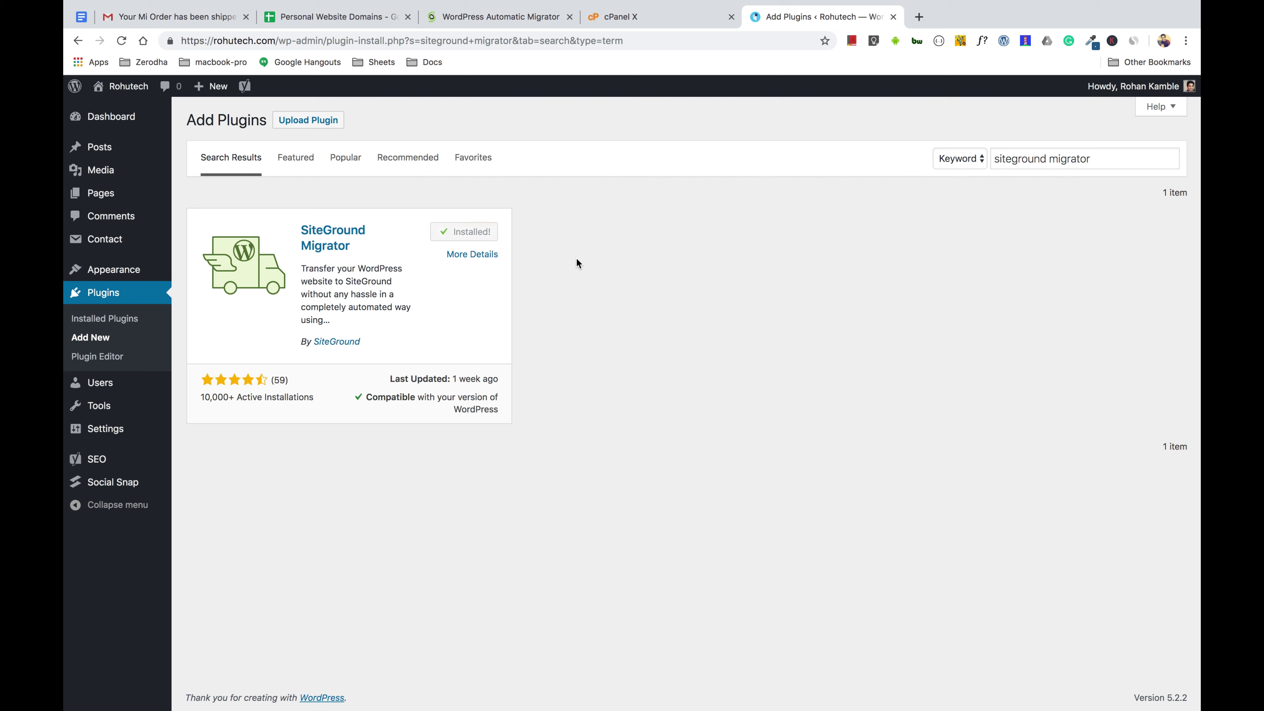
pyautogui.click(492, 236)
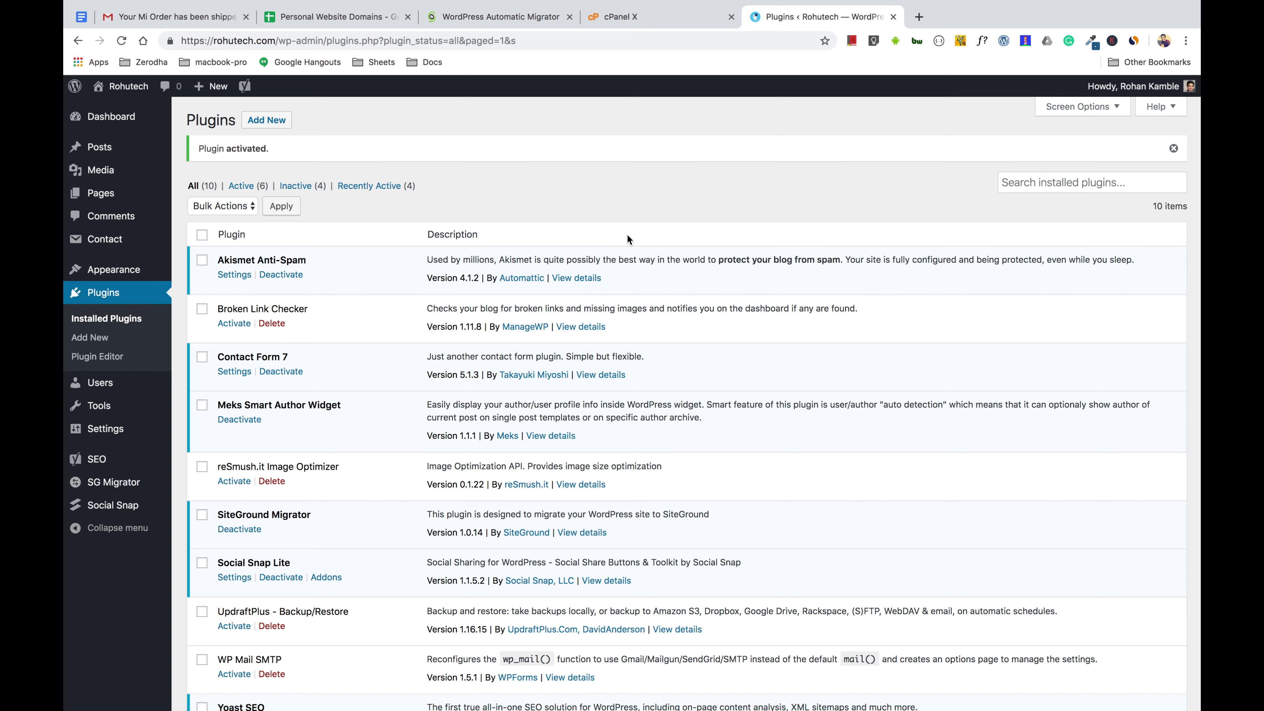
# - Read the migrator tutorial's note about a valid admin email, and open WordPress General Settings to check the site's email address
pyautogui.click(512, 17)
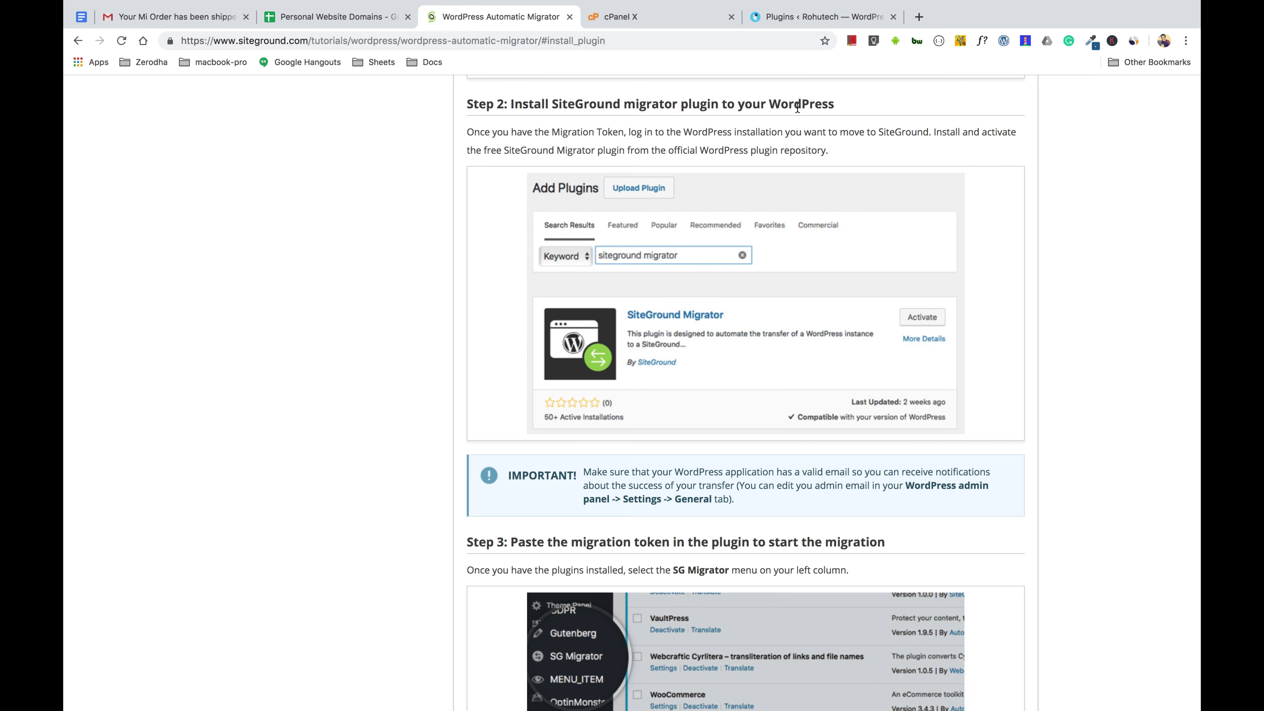
pyautogui.scroll(-2, 774, 269)
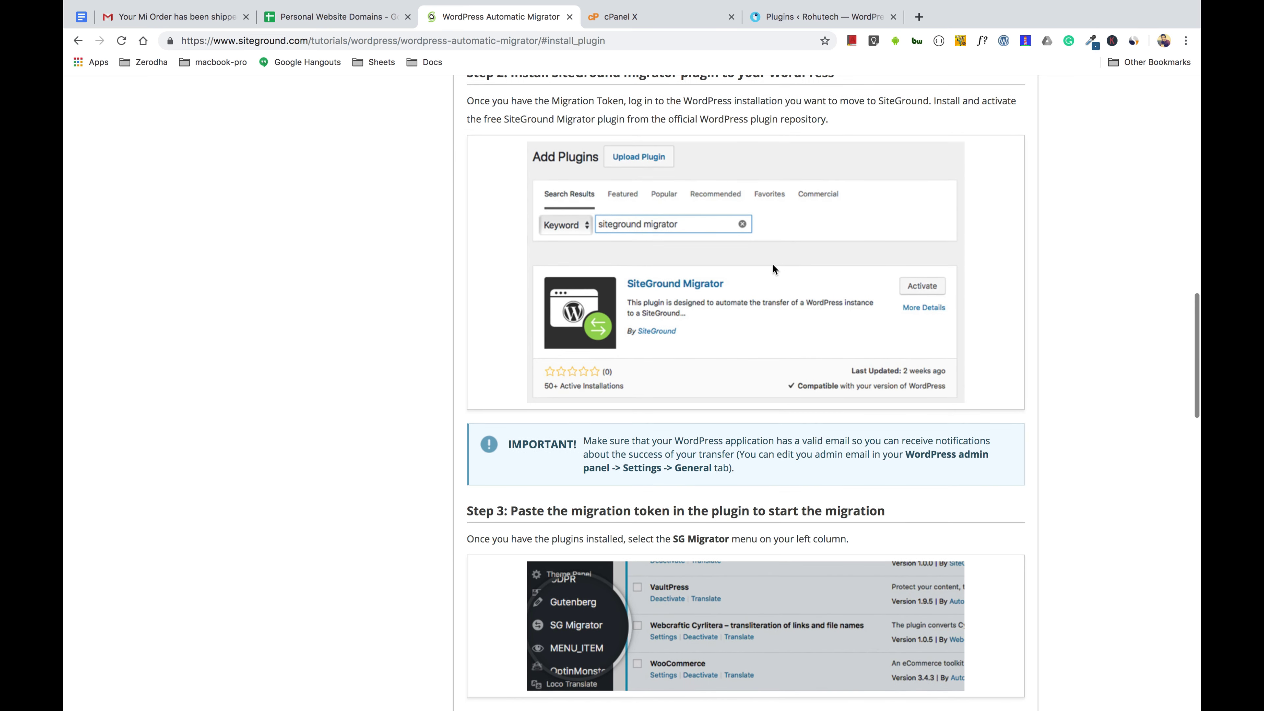
pyautogui.scroll(-5, 774, 269)
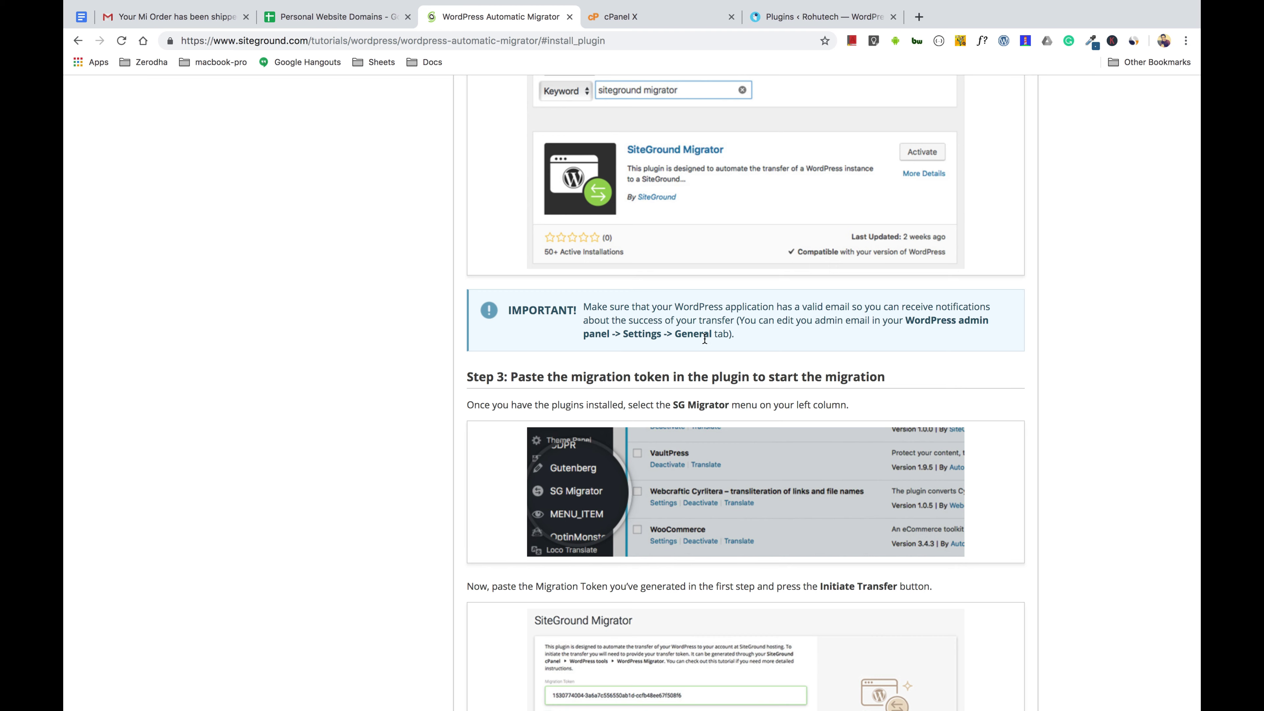
pyautogui.click(774, 20)
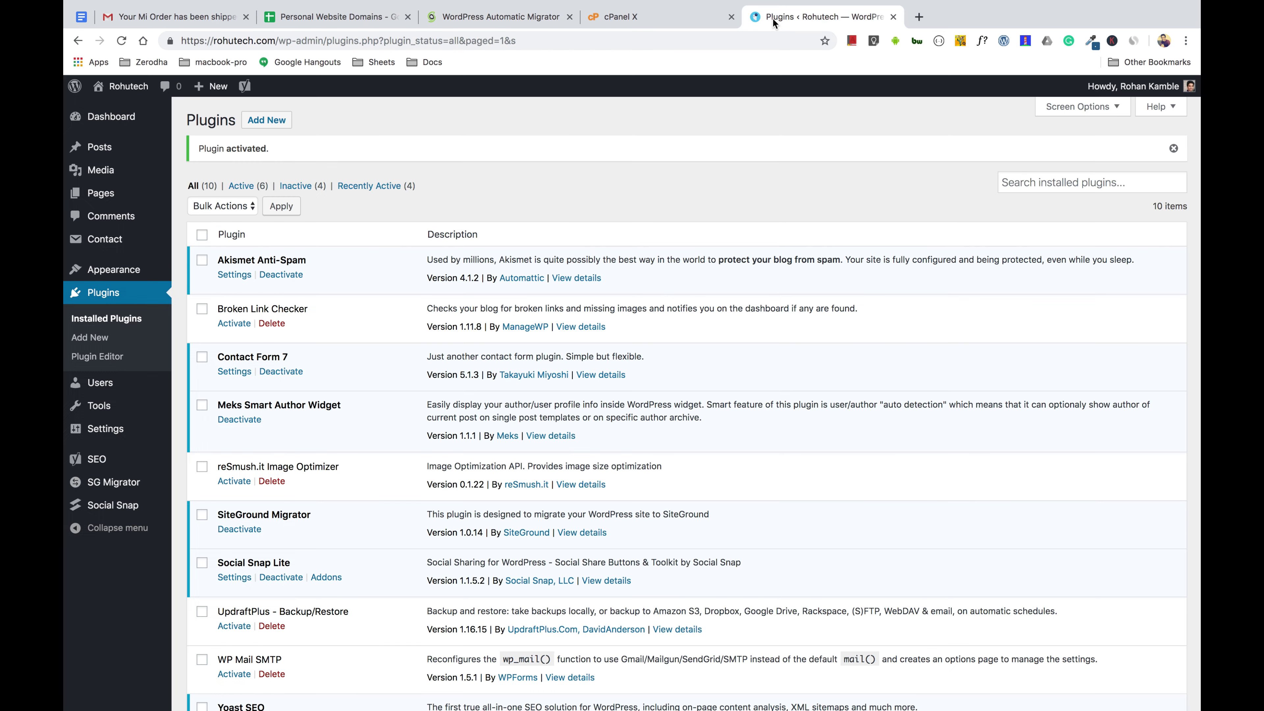
pyautogui.moveTo(108, 432)
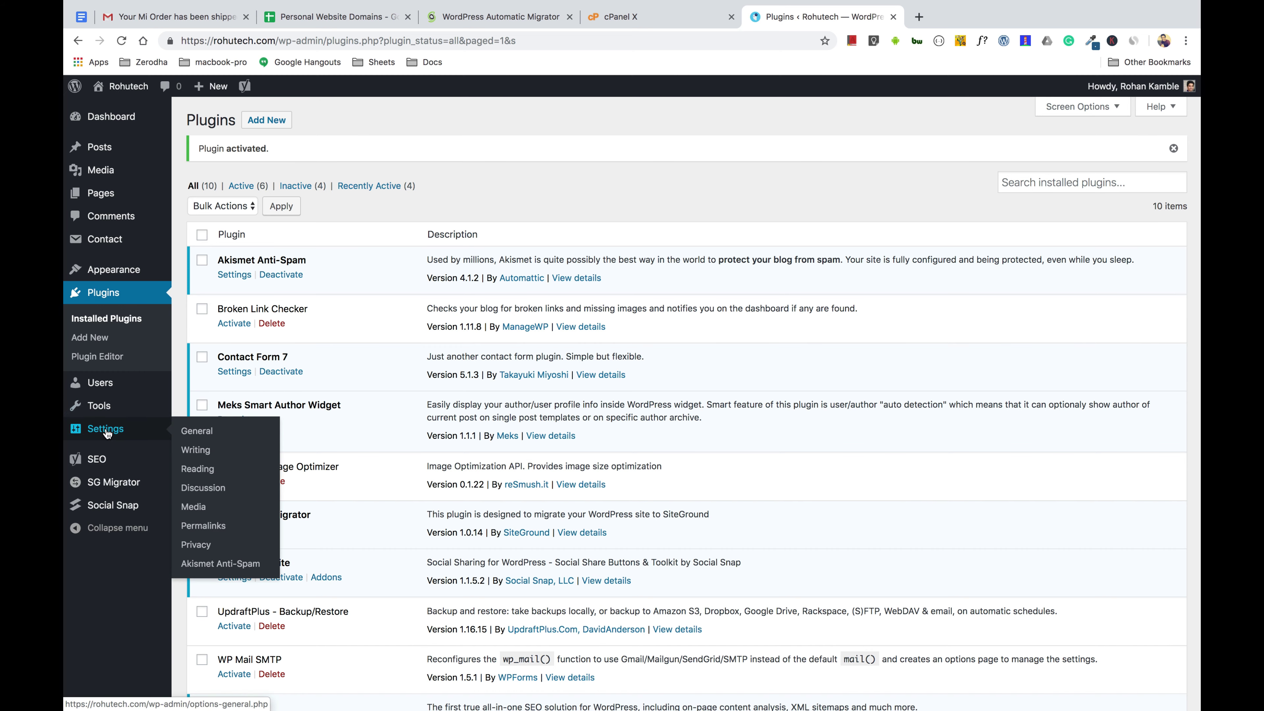
pyautogui.click(198, 431)
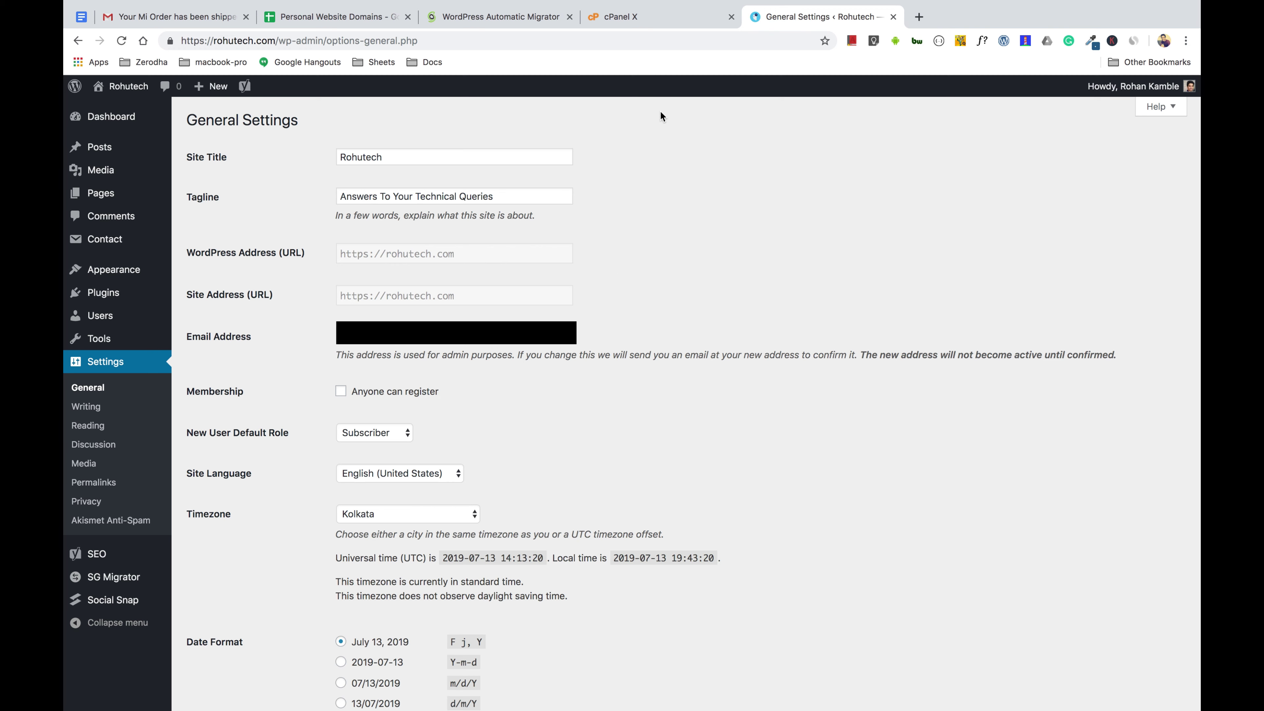
# - Consult Step 3 of the migrator tutorial and open the SG Migrator page in the rohutech.com WordPress dashboard
pyautogui.click(498, 16)
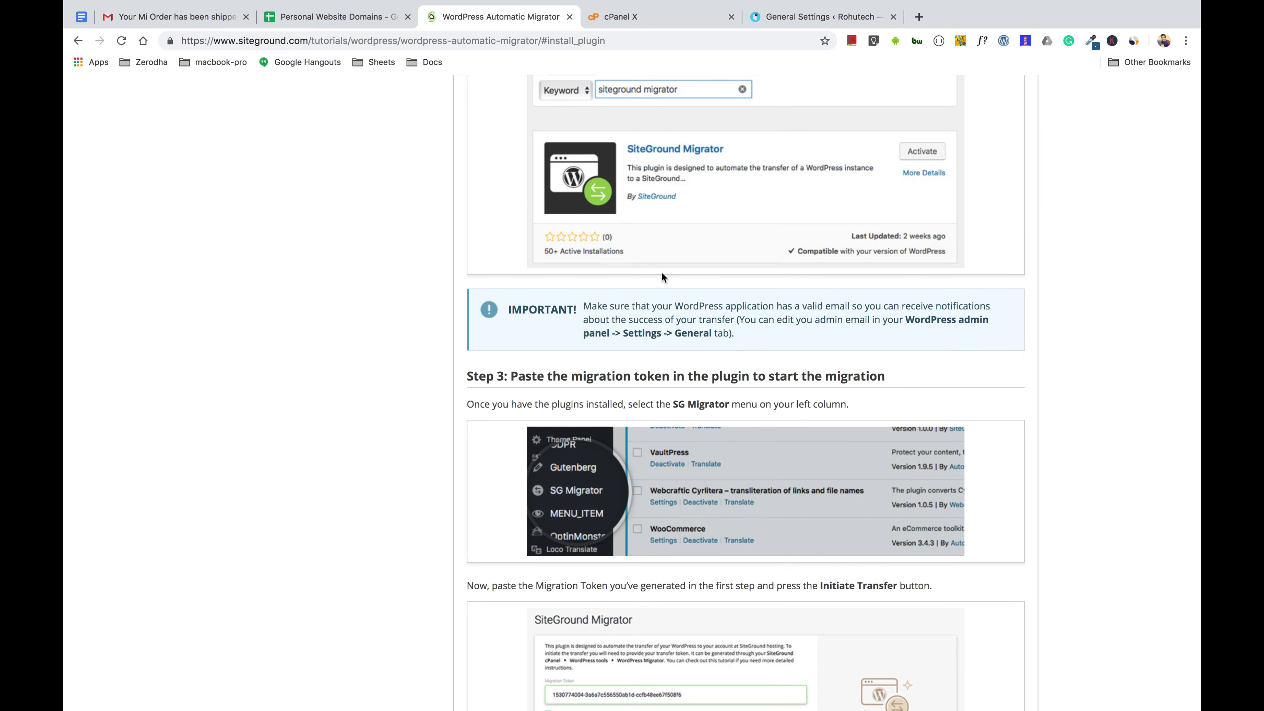
pyautogui.scroll(-3, 662, 277)
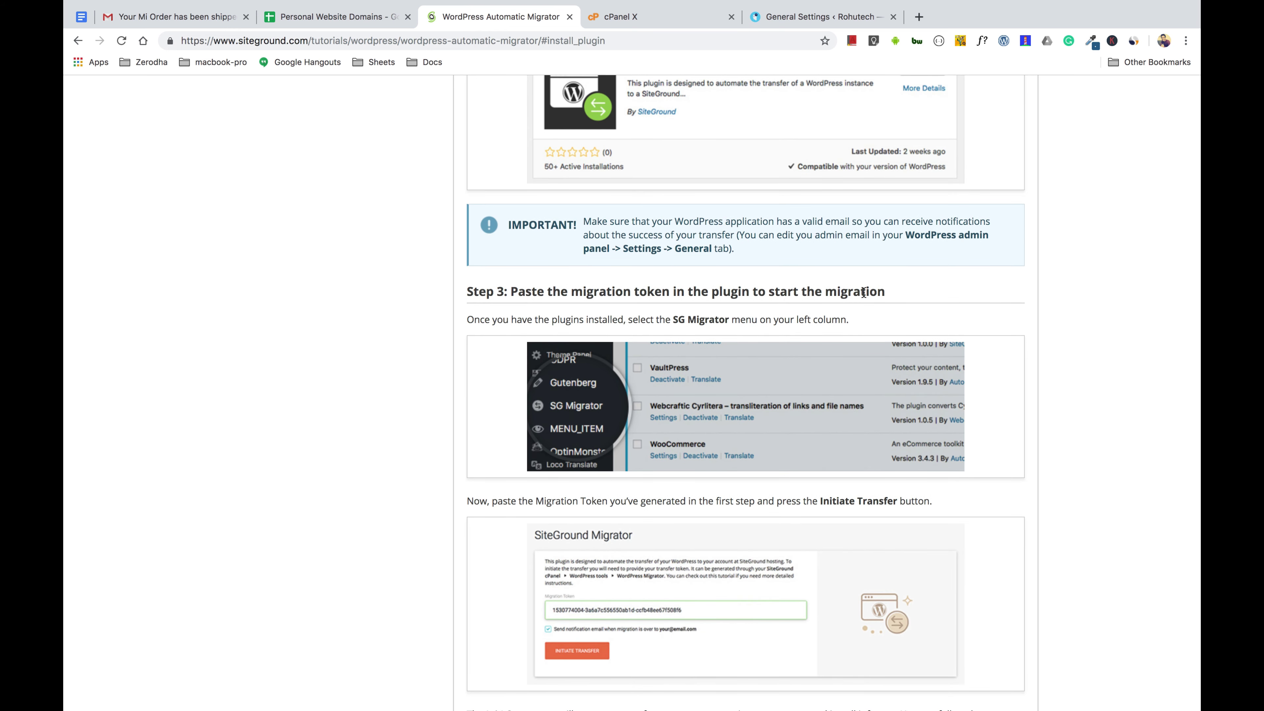
pyautogui.scroll(-1, 863, 286)
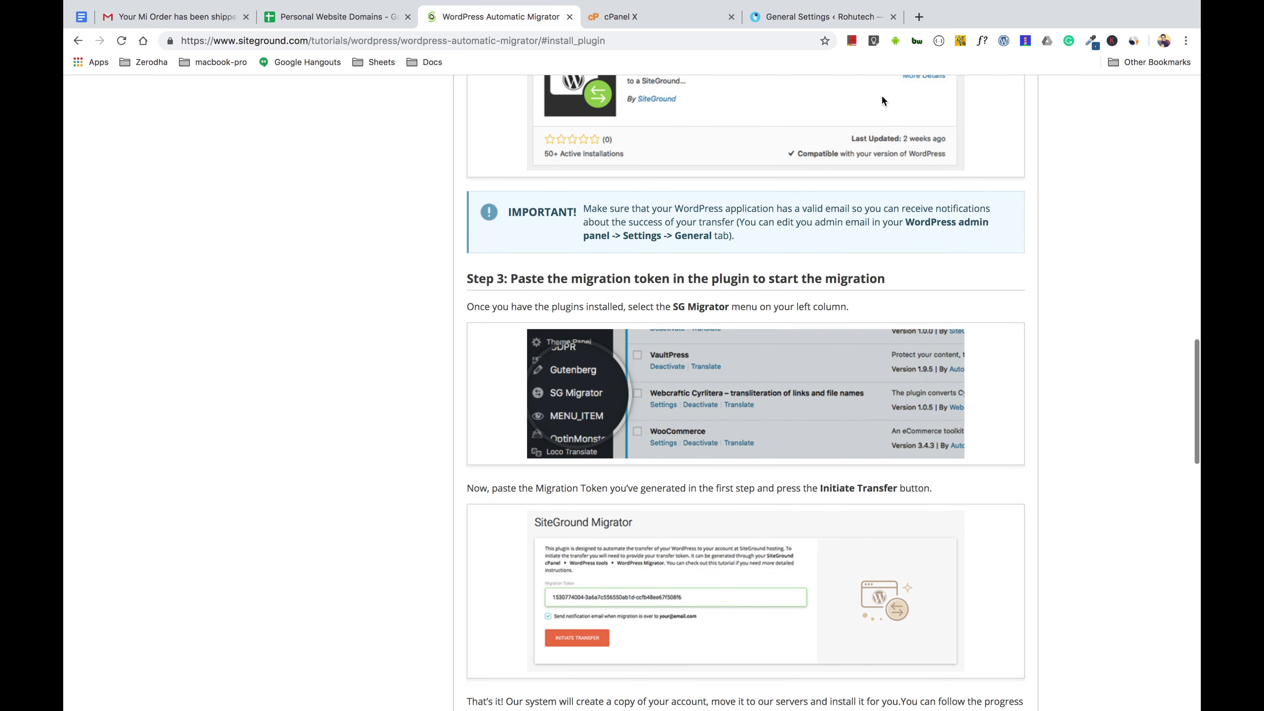
pyautogui.click(833, 19)
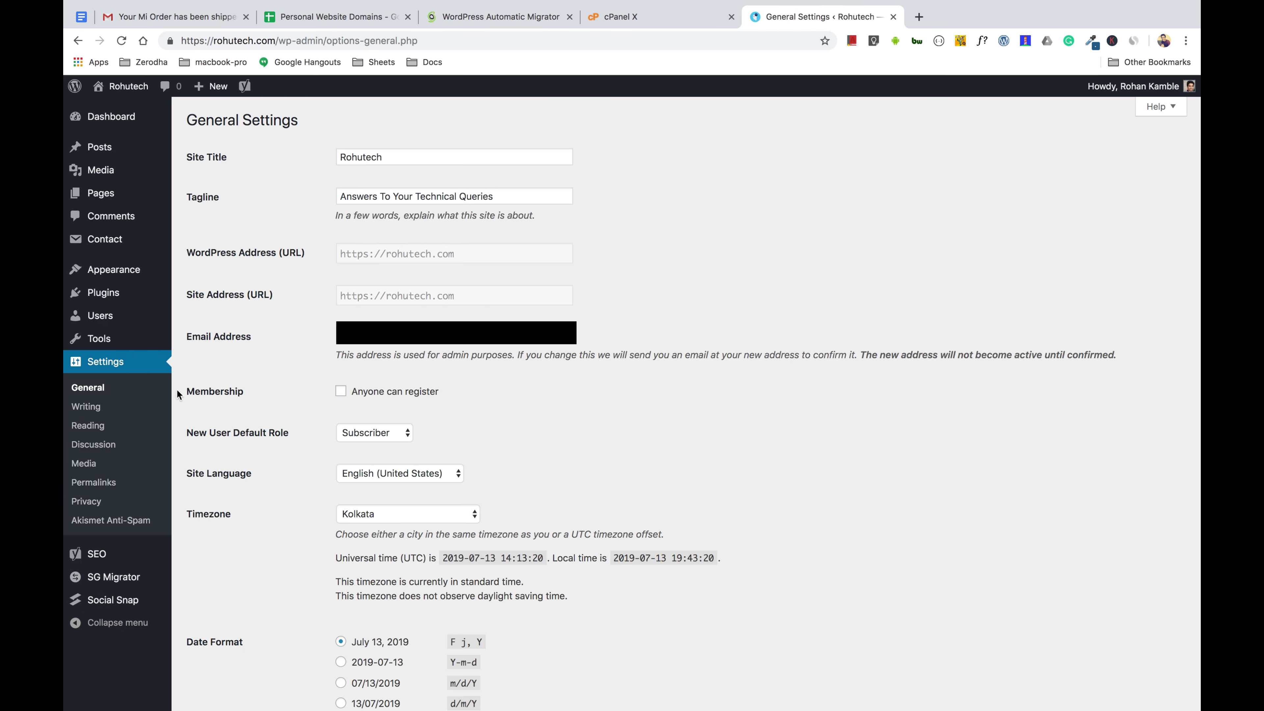
pyautogui.click(112, 298)
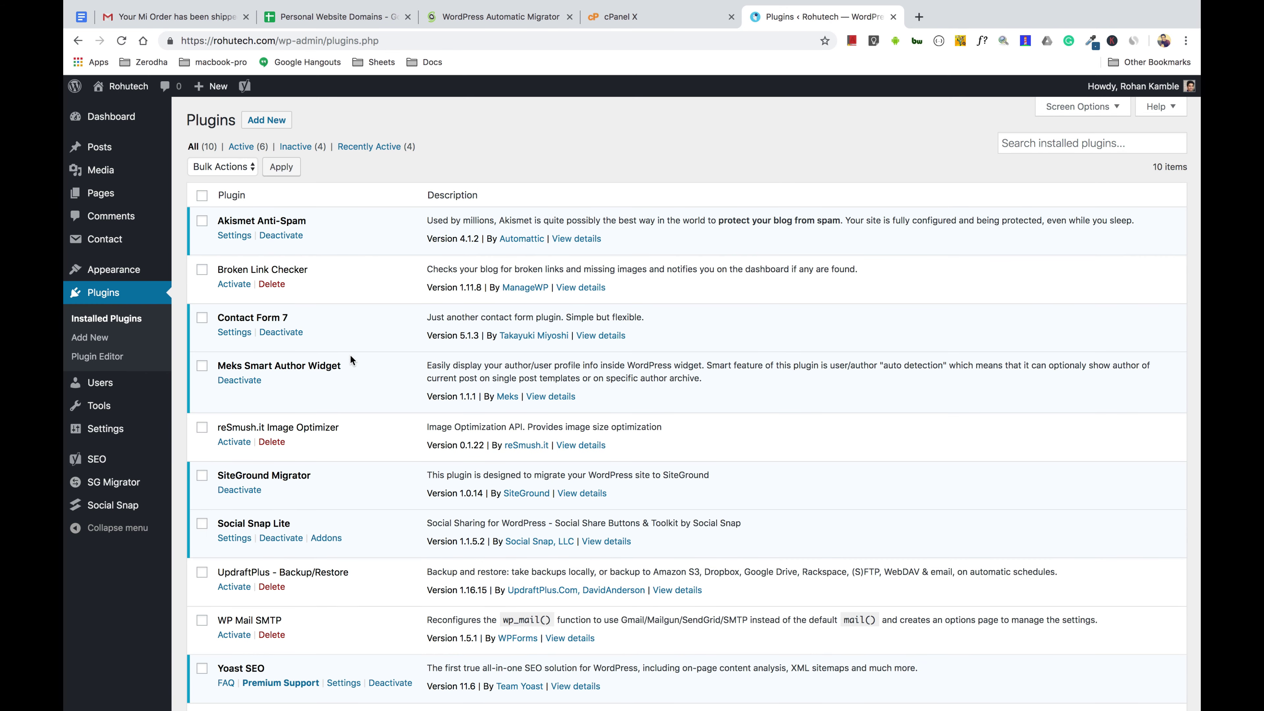
pyautogui.scroll(-1, 355, 428)
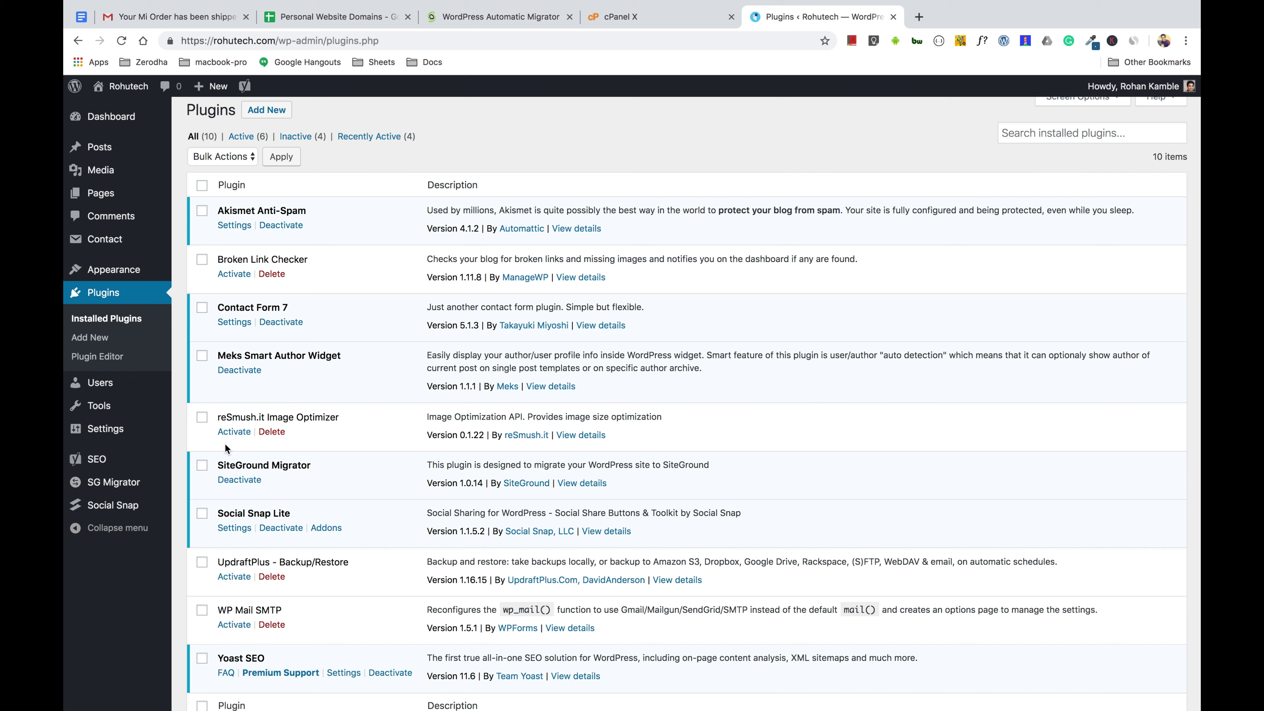
pyautogui.click(134, 489)
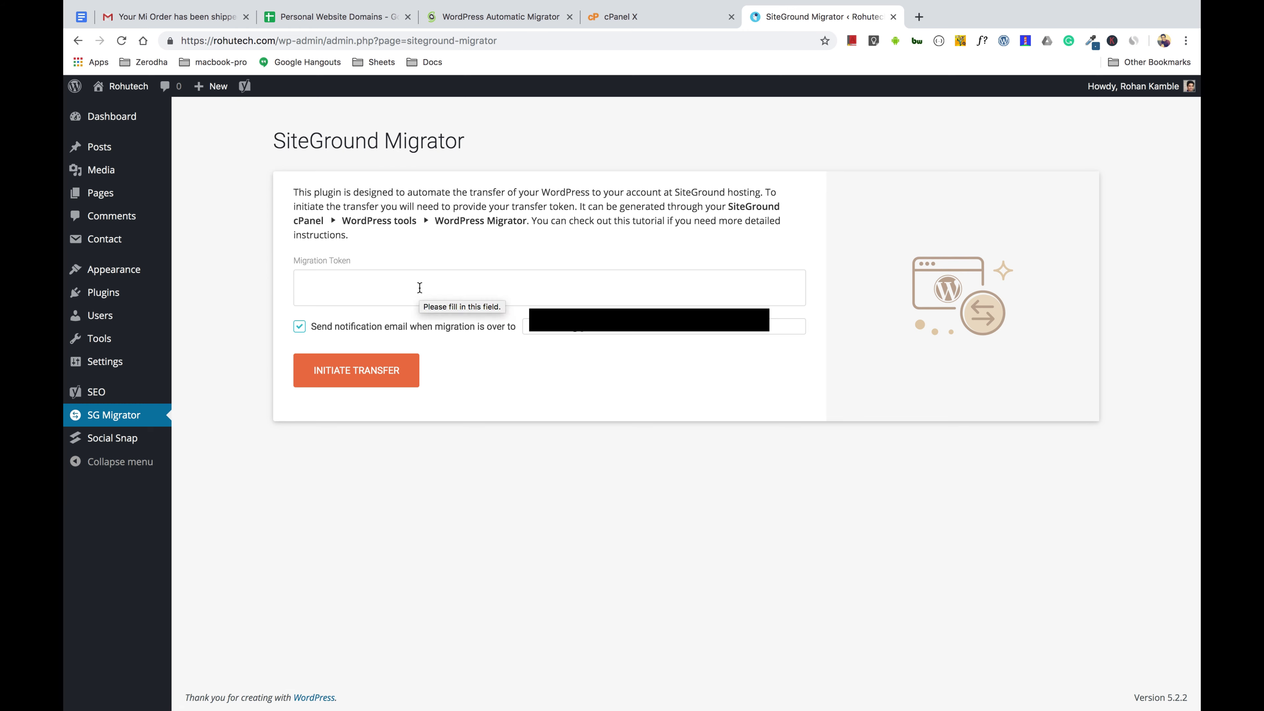
# - Copy the active migration token for rohutech.com from cPanel and paste it into the plugin's Migration Token field
pyautogui.click(654, 18)
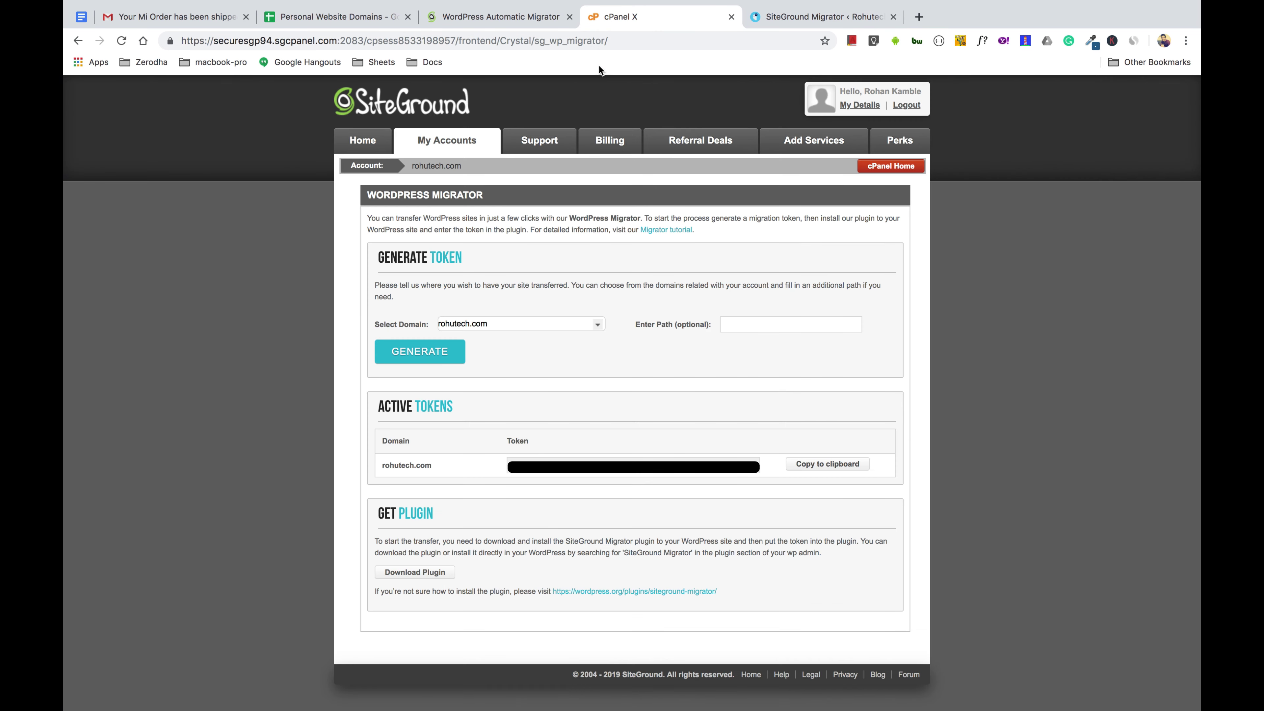
pyautogui.click(832, 467)
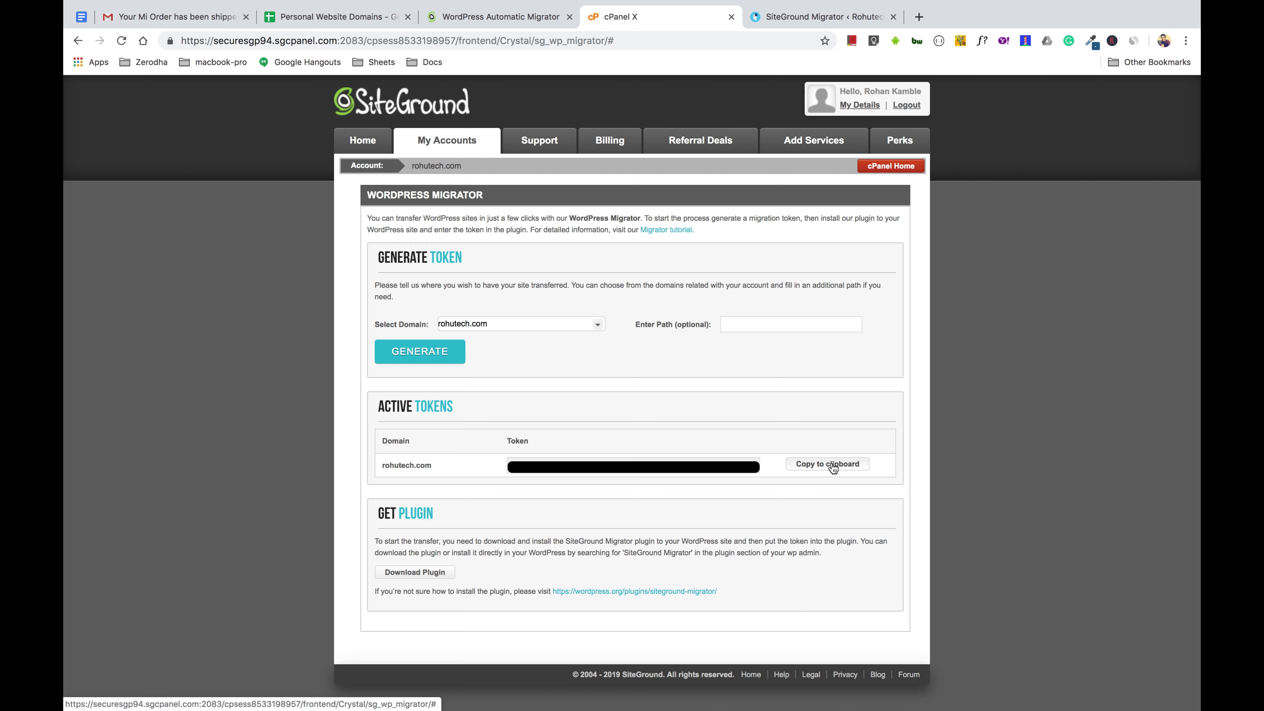
pyautogui.click(811, 17)
pyautogui.click(574, 291)
pyautogui.press('super+v')
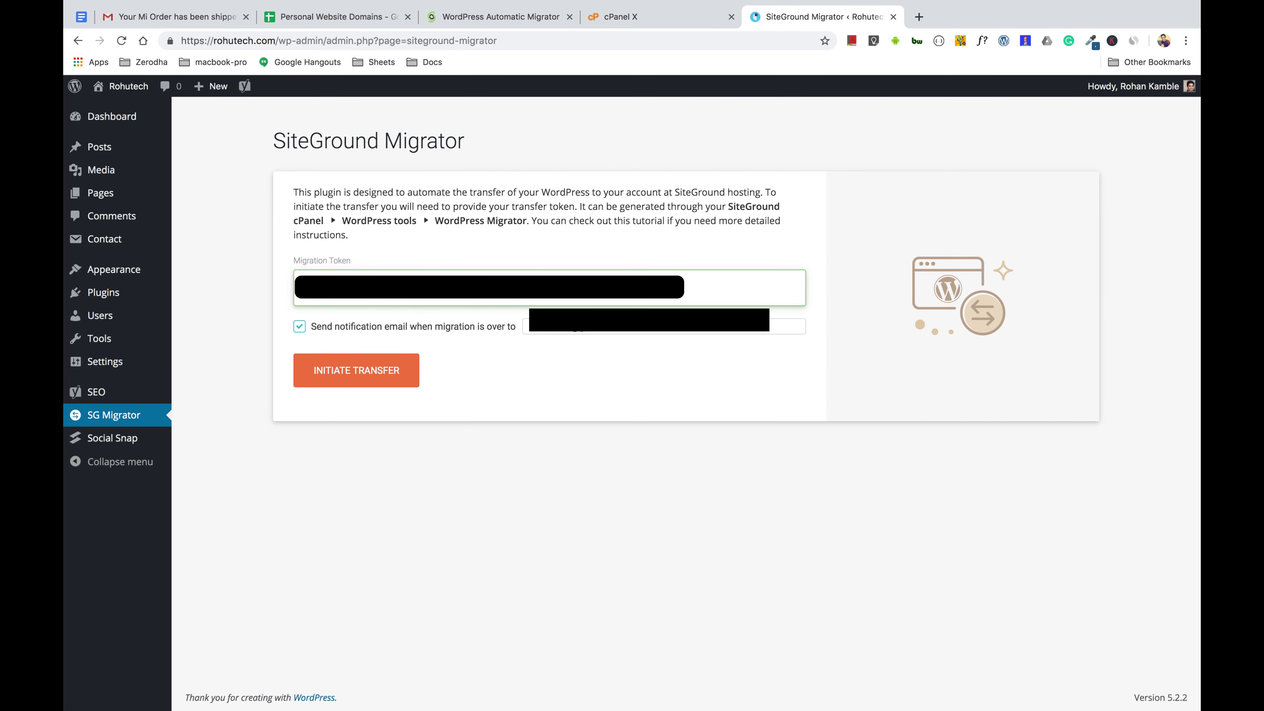
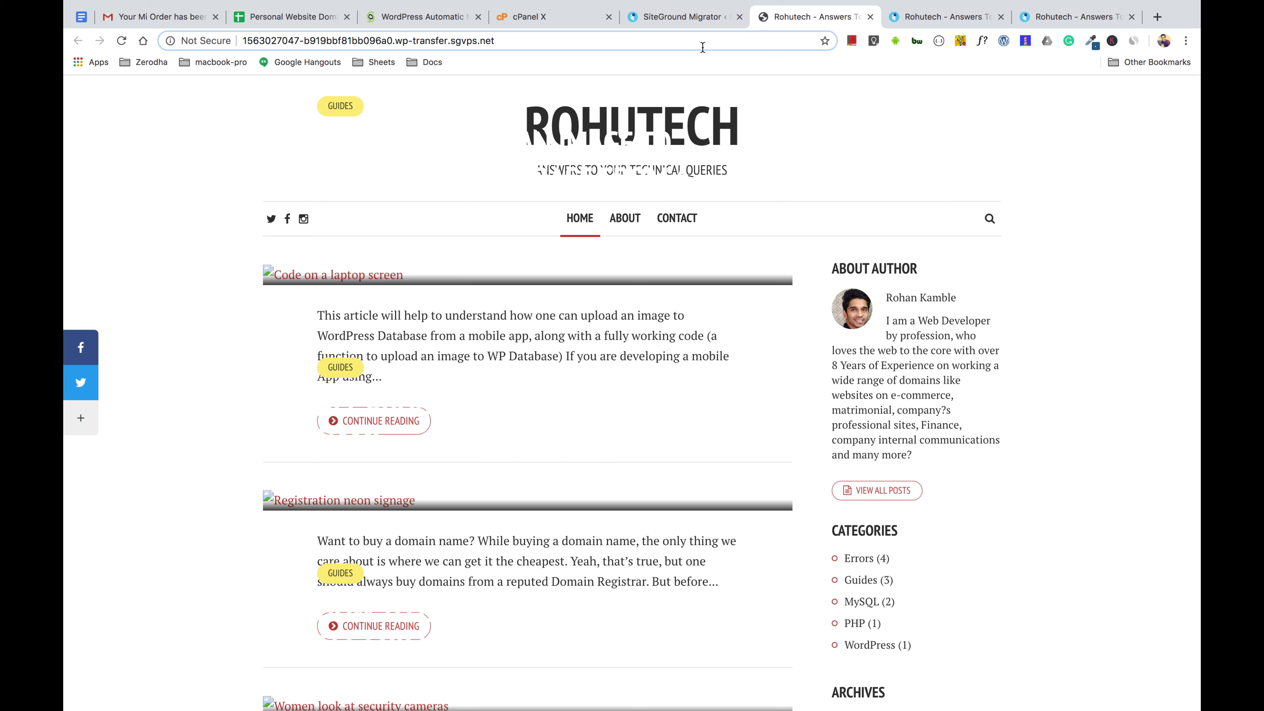
# - Review the transfer result page and the migrated site at its temporary URL, and inspect the first post's title in the developer tools
pyautogui.click(694, 23)
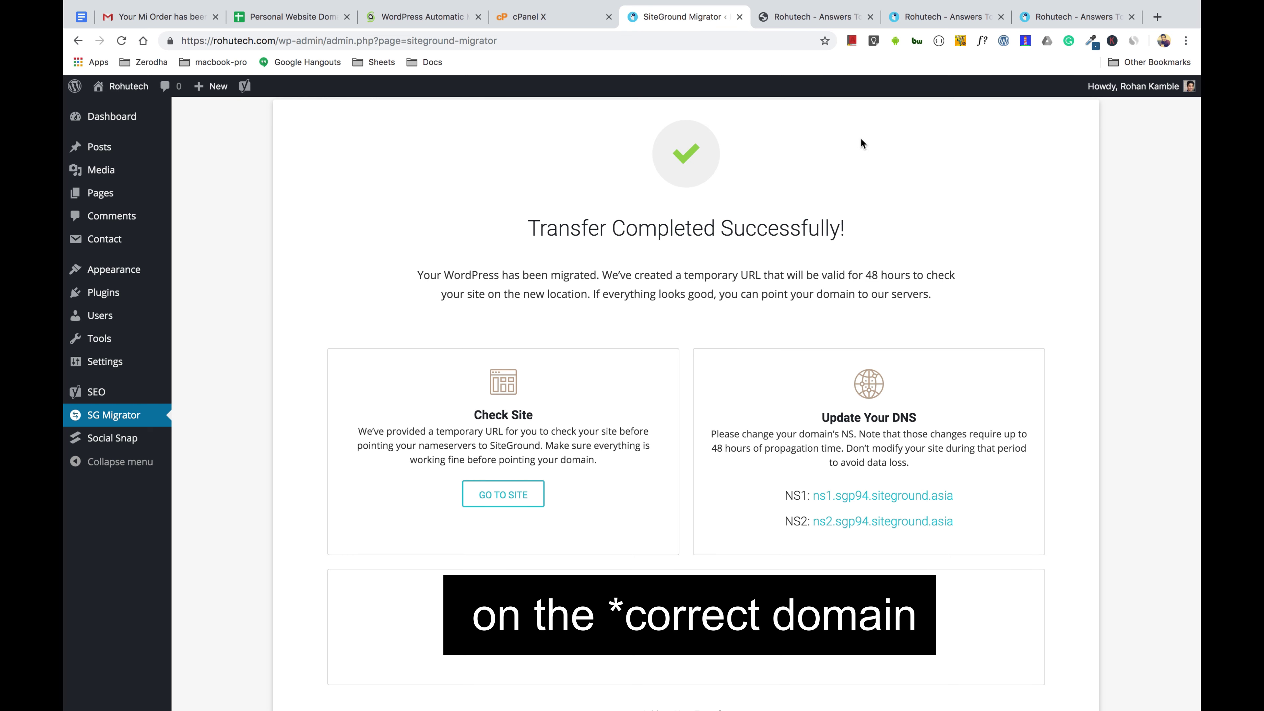
pyautogui.click(817, 18)
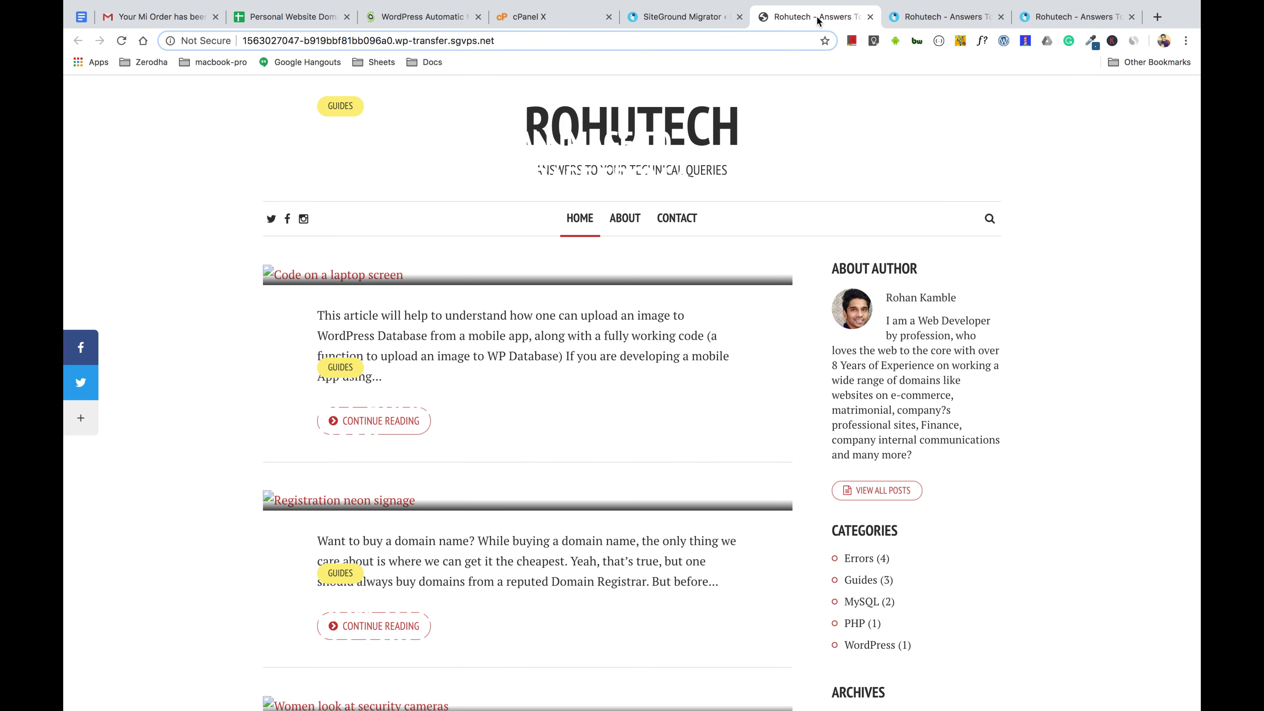
pyautogui.scroll(-5, 919, 251)
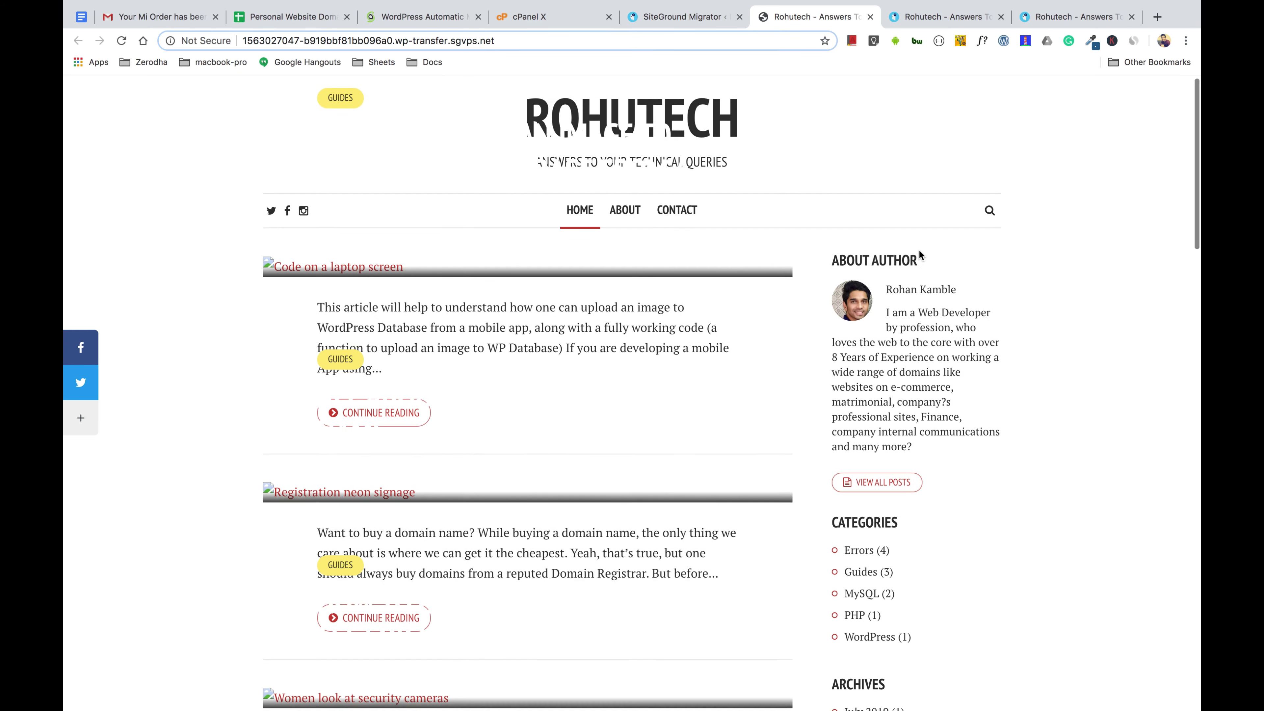
pyautogui.scroll(-2, 918, 251)
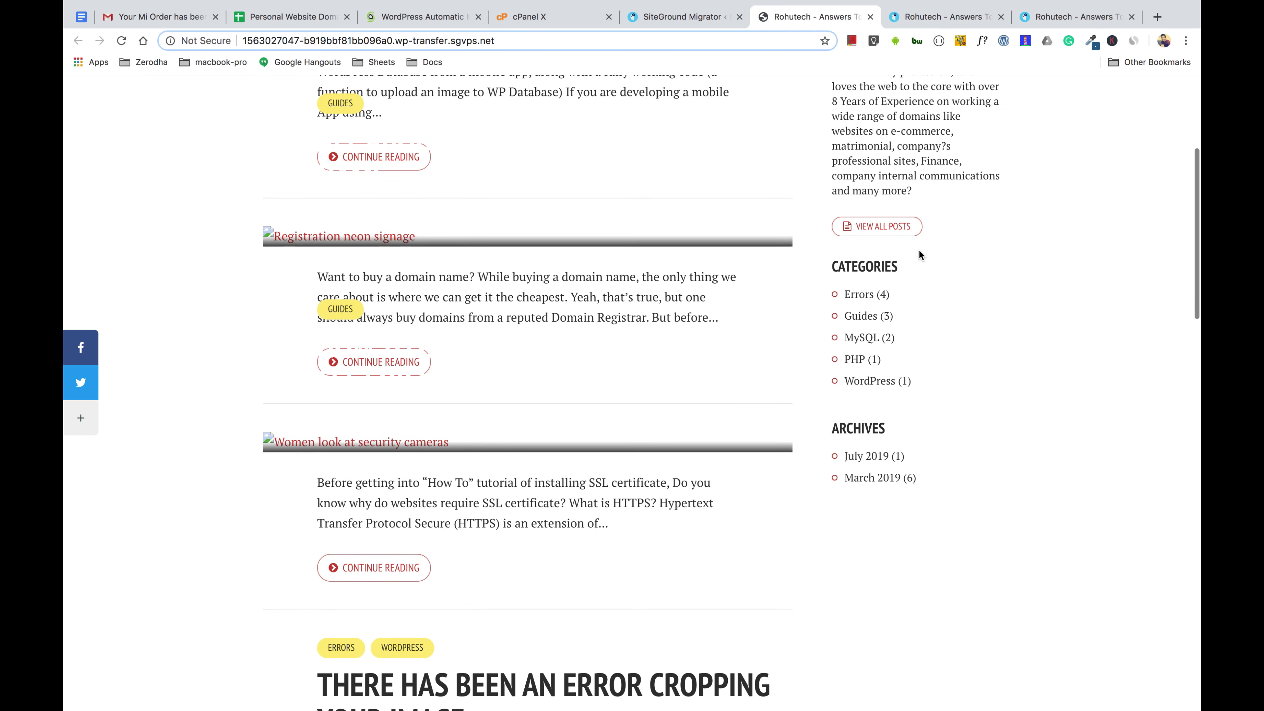
pyautogui.scroll(-7, 919, 255)
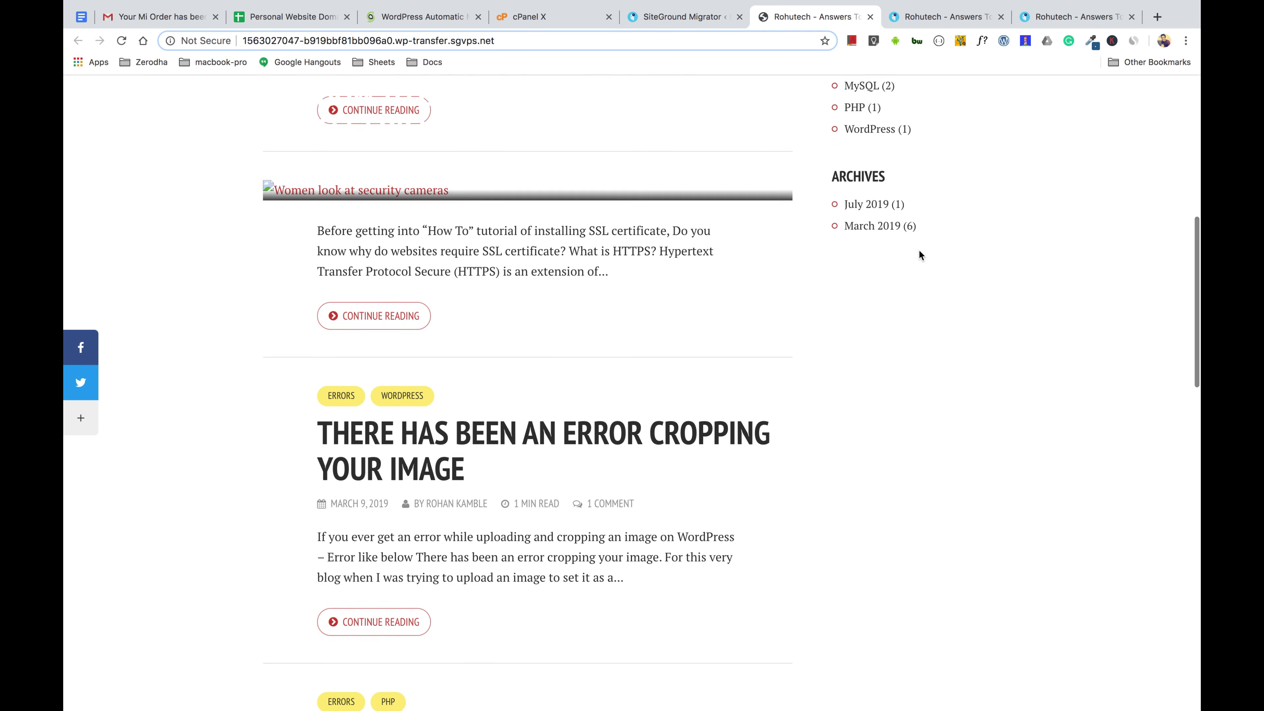
pyautogui.scroll(14, 919, 254)
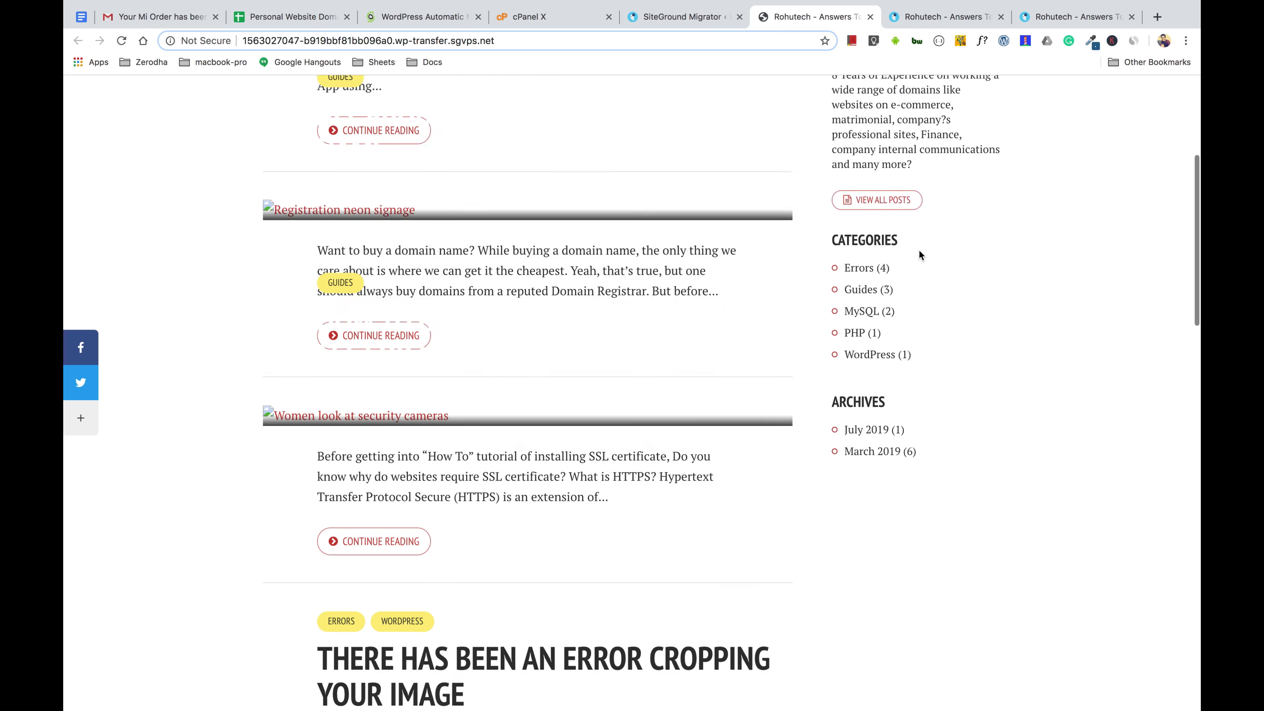
pyautogui.rightClick(508, 155)
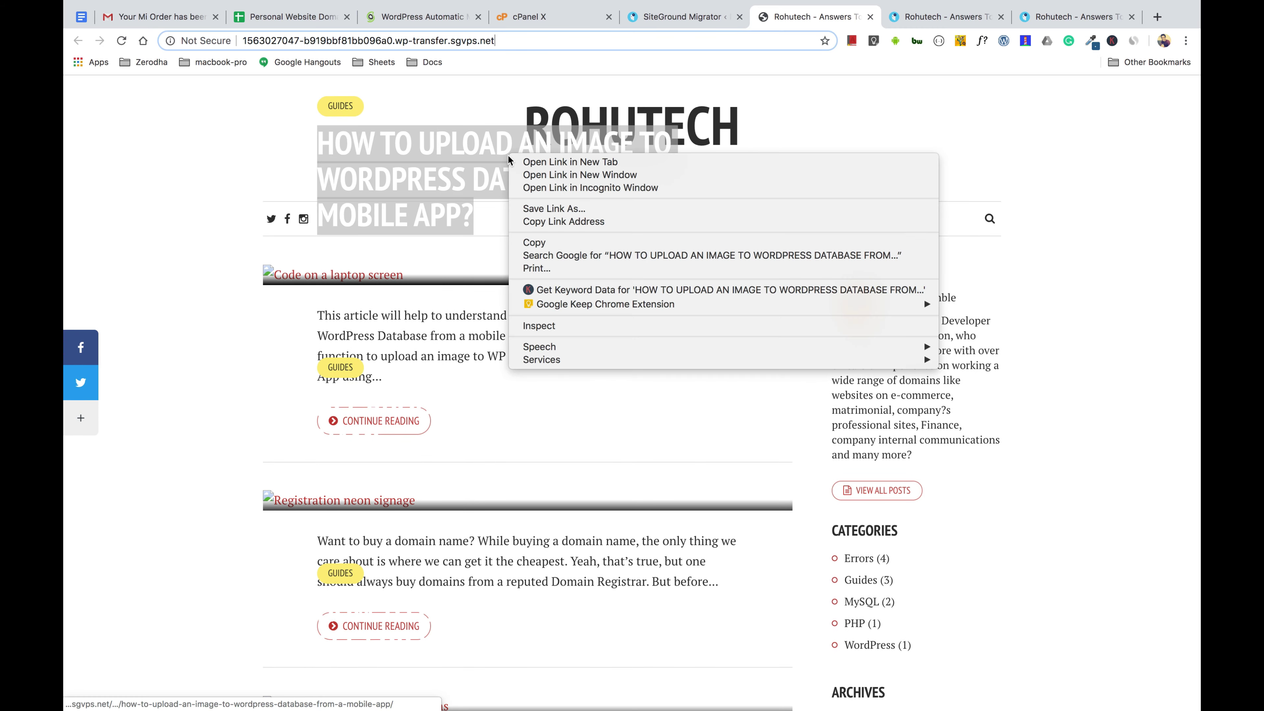
pyautogui.click(547, 326)
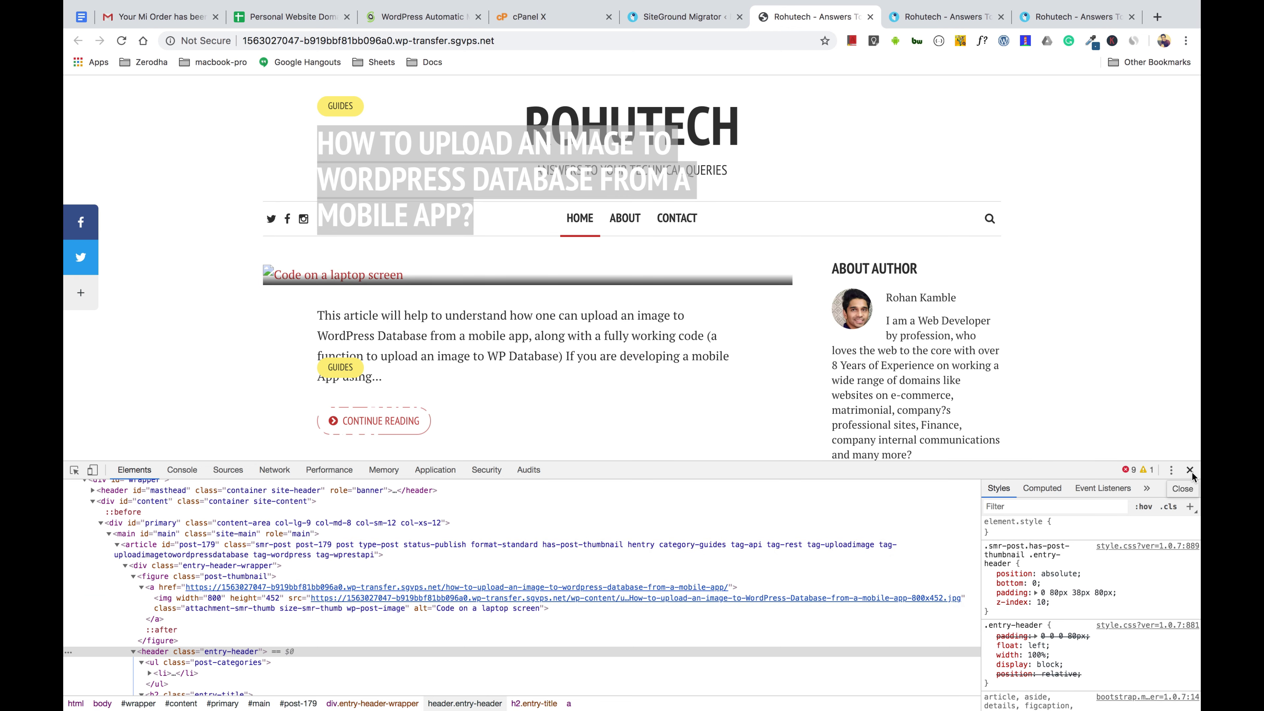
# - Return to the migrator tutorial and read Step 4 about checking the website and updating the NS records
pyautogui.press('super+3')
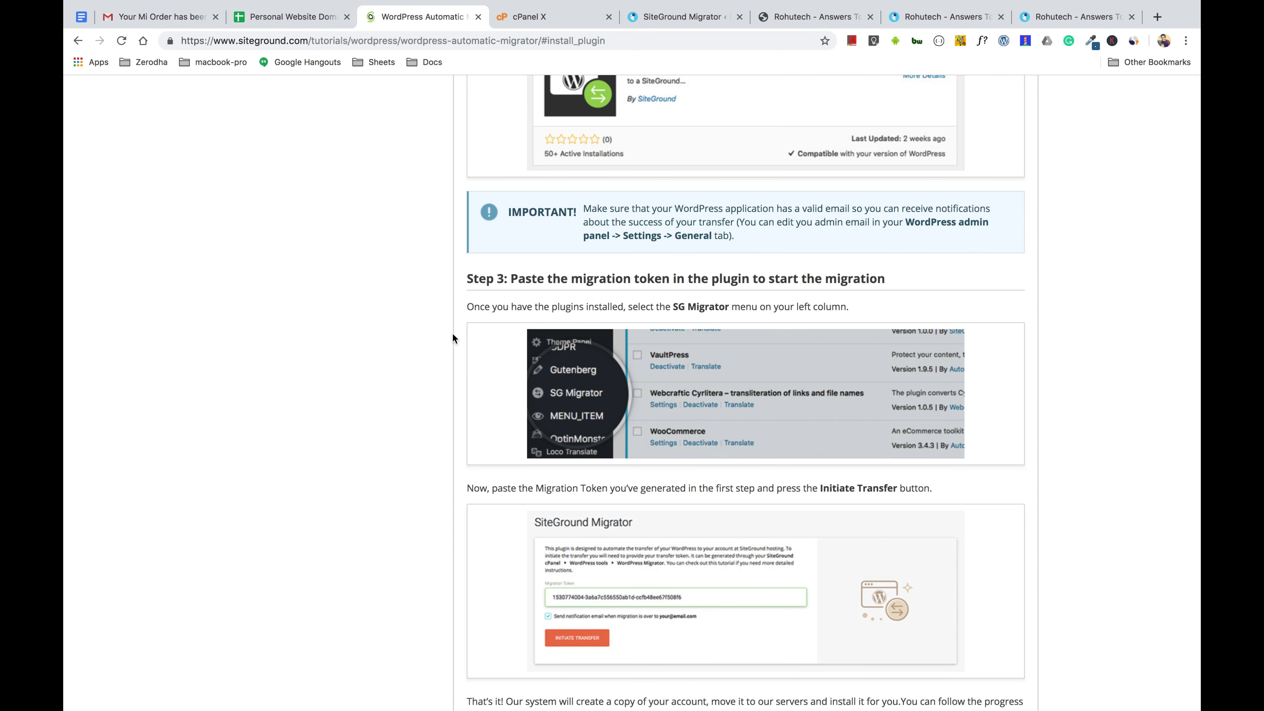
pyautogui.scroll(-5, 453, 334)
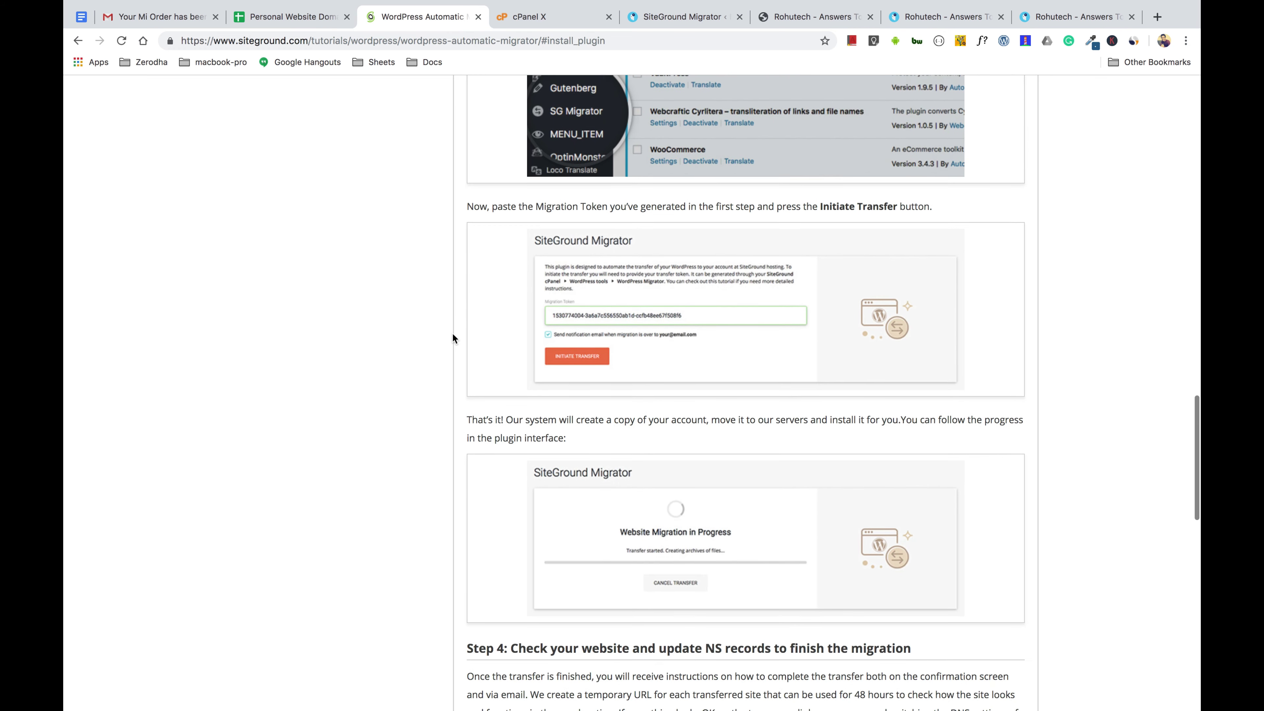
pyautogui.scroll(-6, 452, 333)
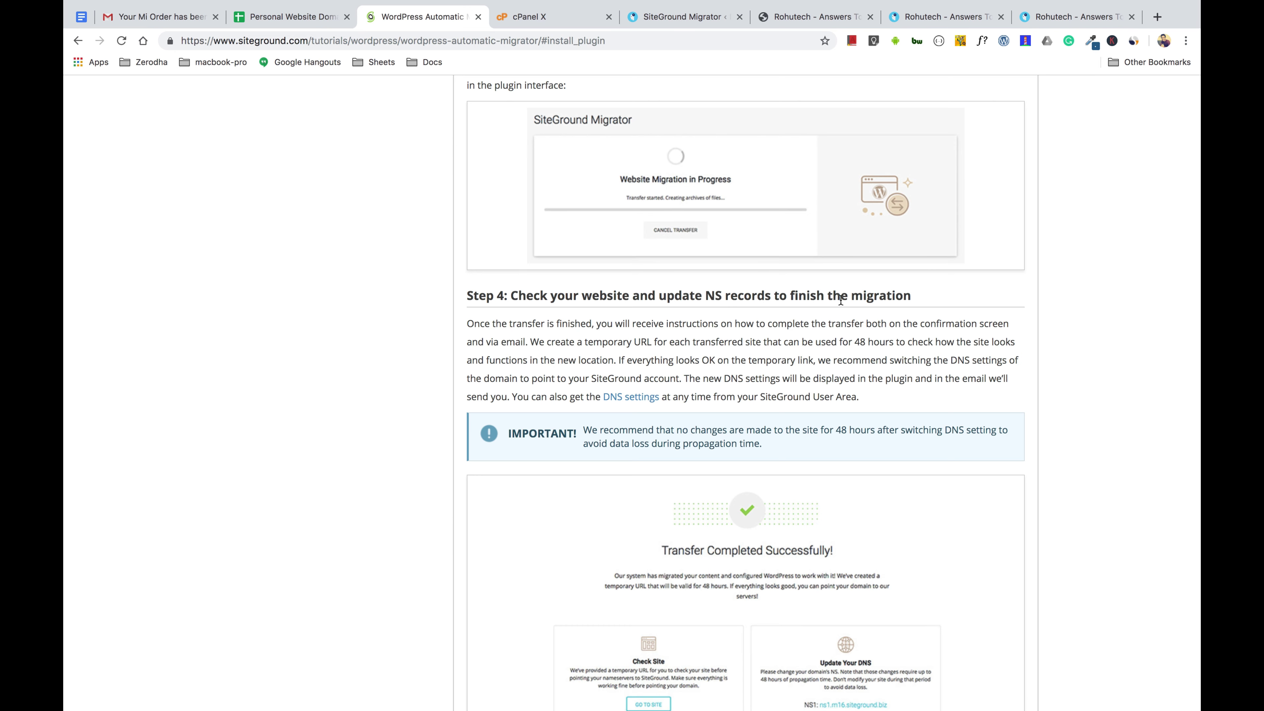
pyautogui.scroll(-5, 828, 353)
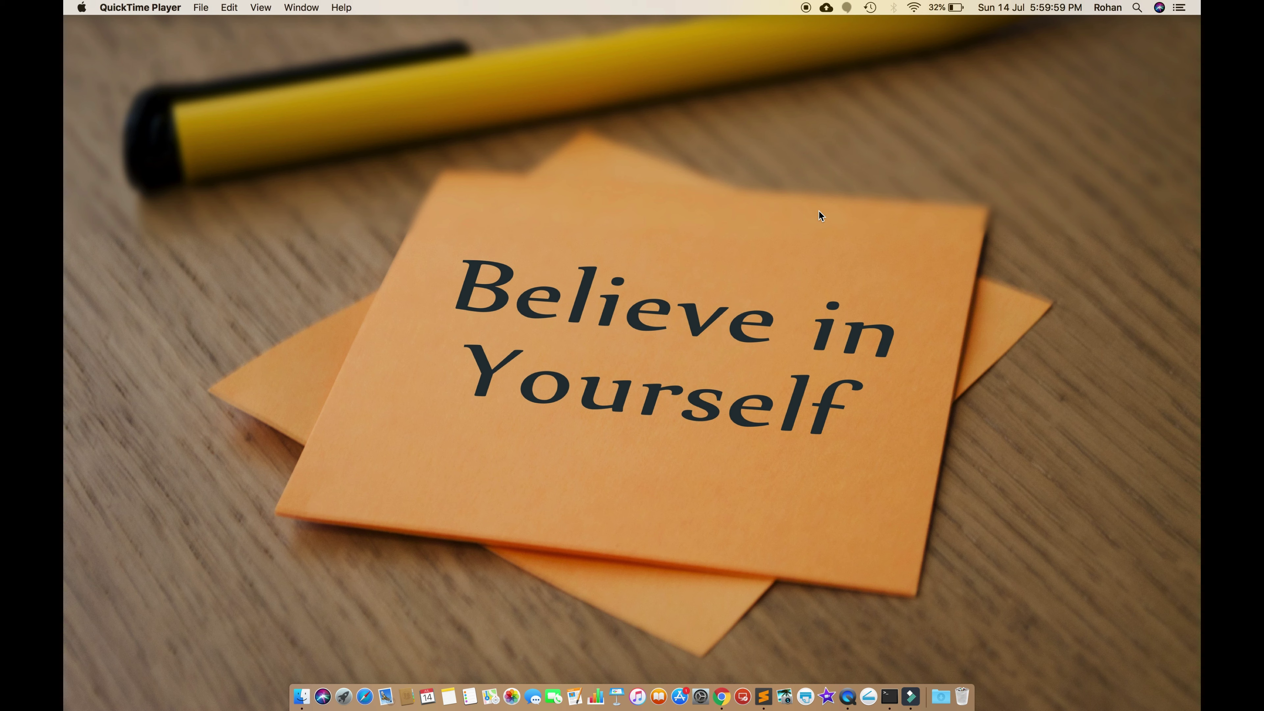
# - Switch to the SiteGround cPanel and open the Manage SSL sites page of the SSL/TLS Manager for rohutech.com
pyautogui.hotkey('ctrl', 'Right')
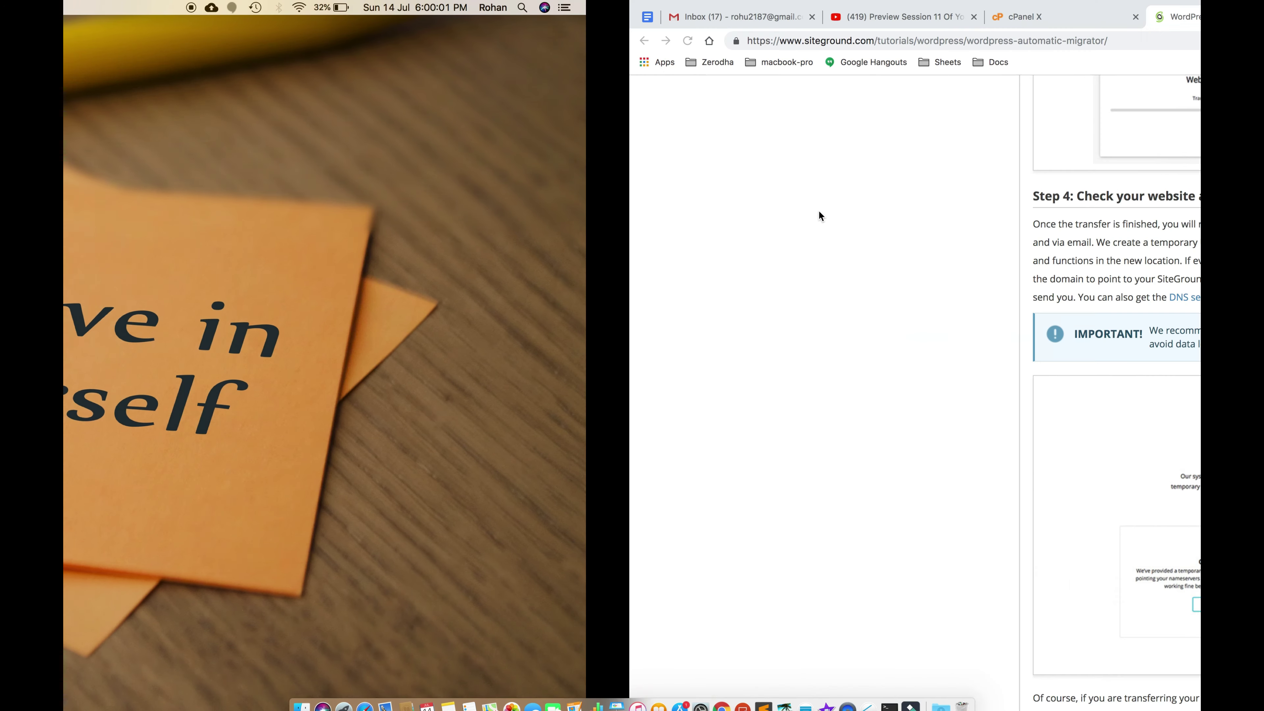
pyautogui.click(539, 20)
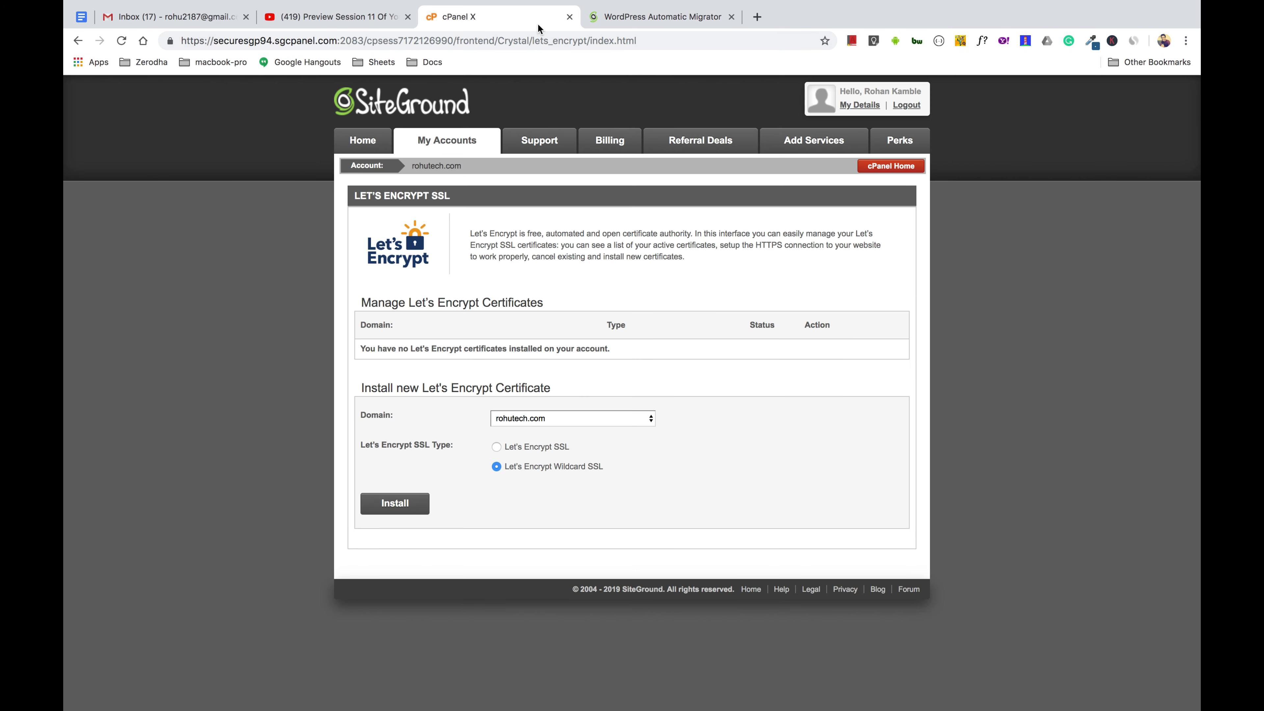
pyautogui.click(890, 166)
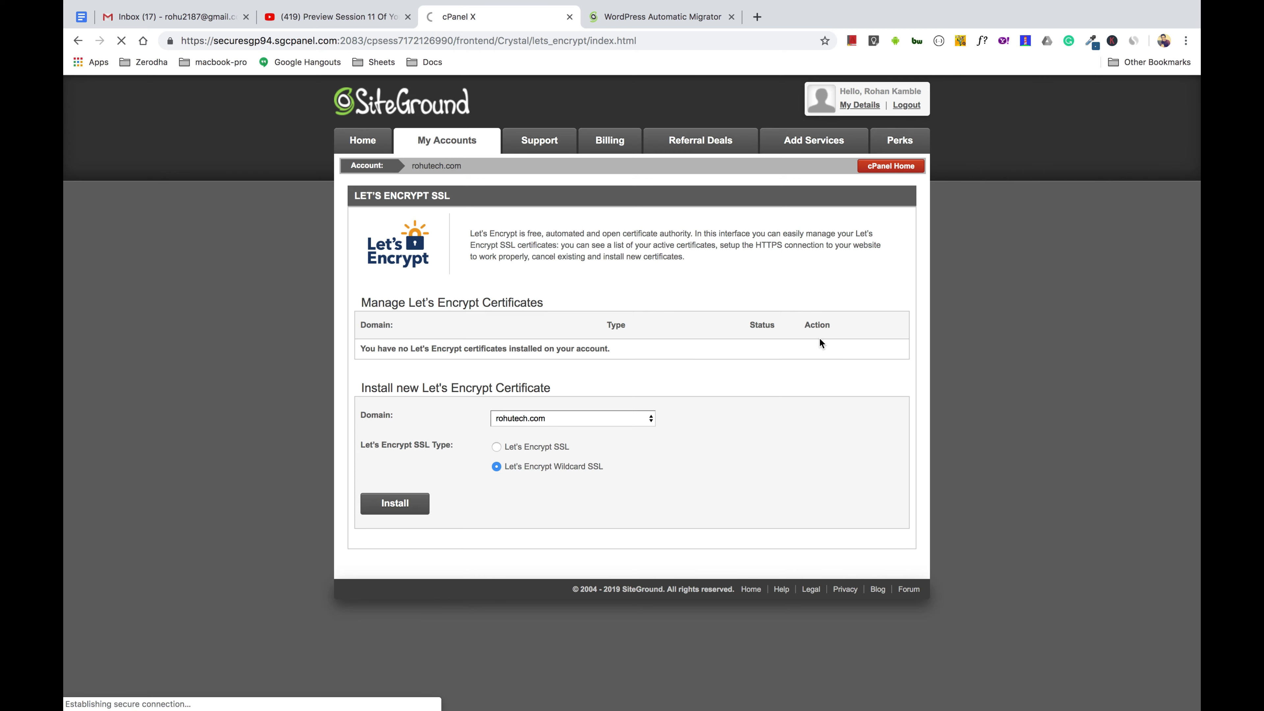
pyautogui.scroll(-10, 820, 343)
pyautogui.scroll(-5, 820, 342)
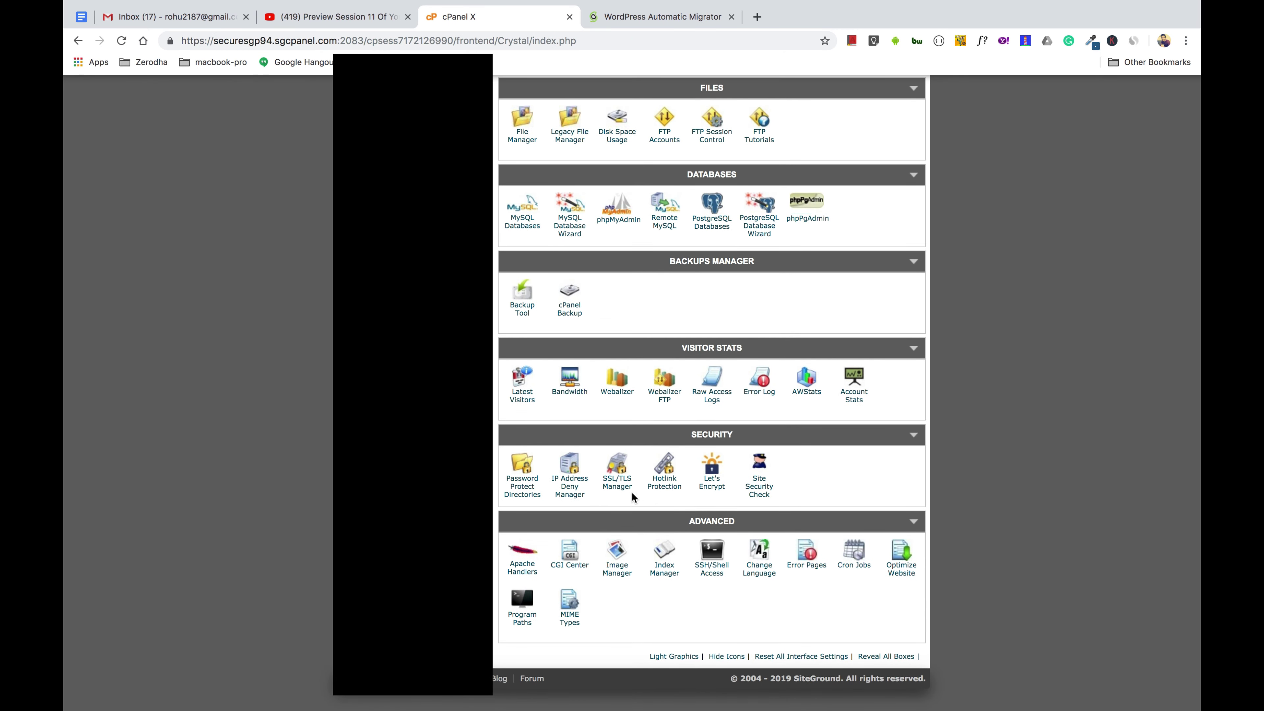
pyautogui.click(617, 483)
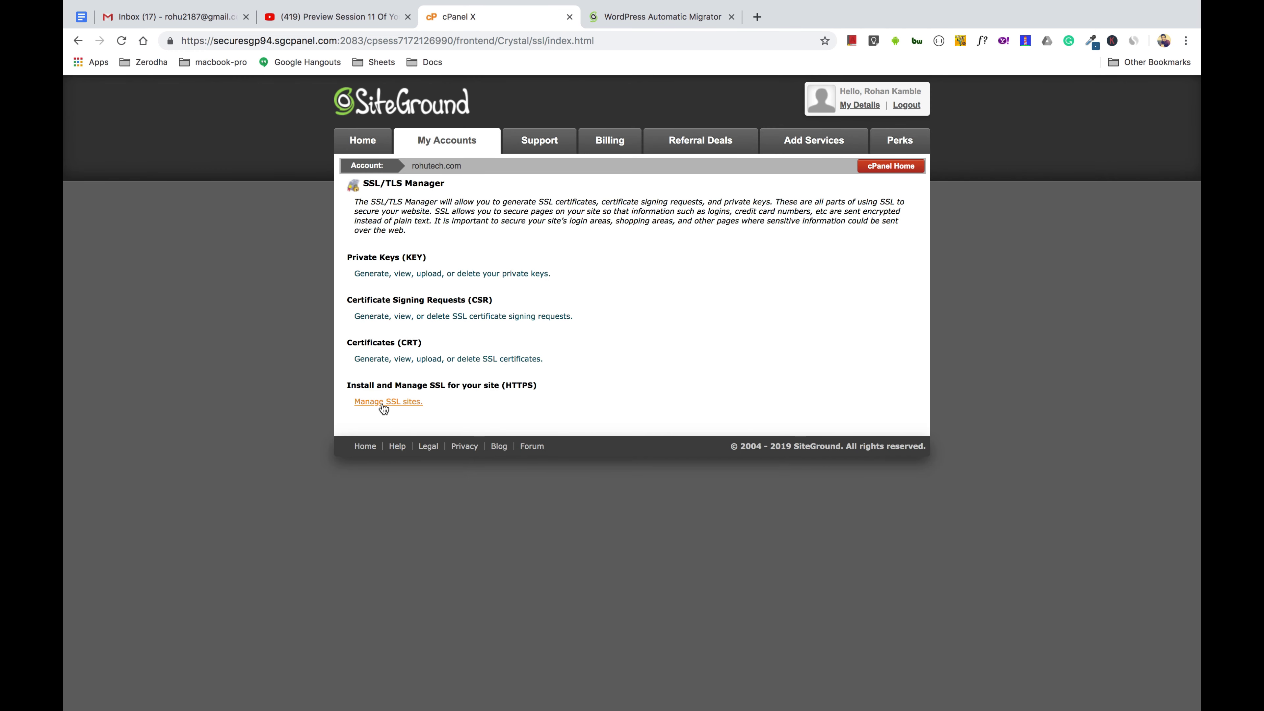
pyautogui.click(392, 409)
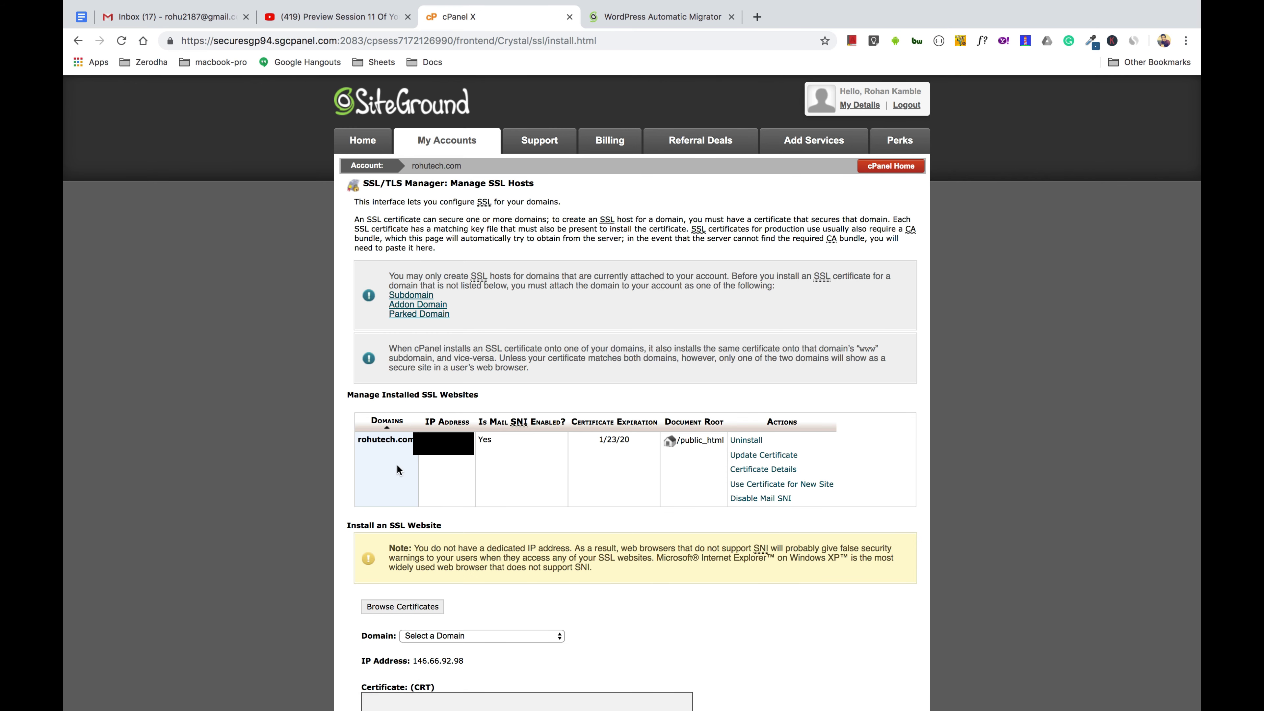
# - Review the installed certificate's details for rohutech.com, then search Google for "comodo ssl" and open the comodosslstore.com/in result
pyautogui.click(463, 477)
pyautogui.scroll(-3, 463, 477)
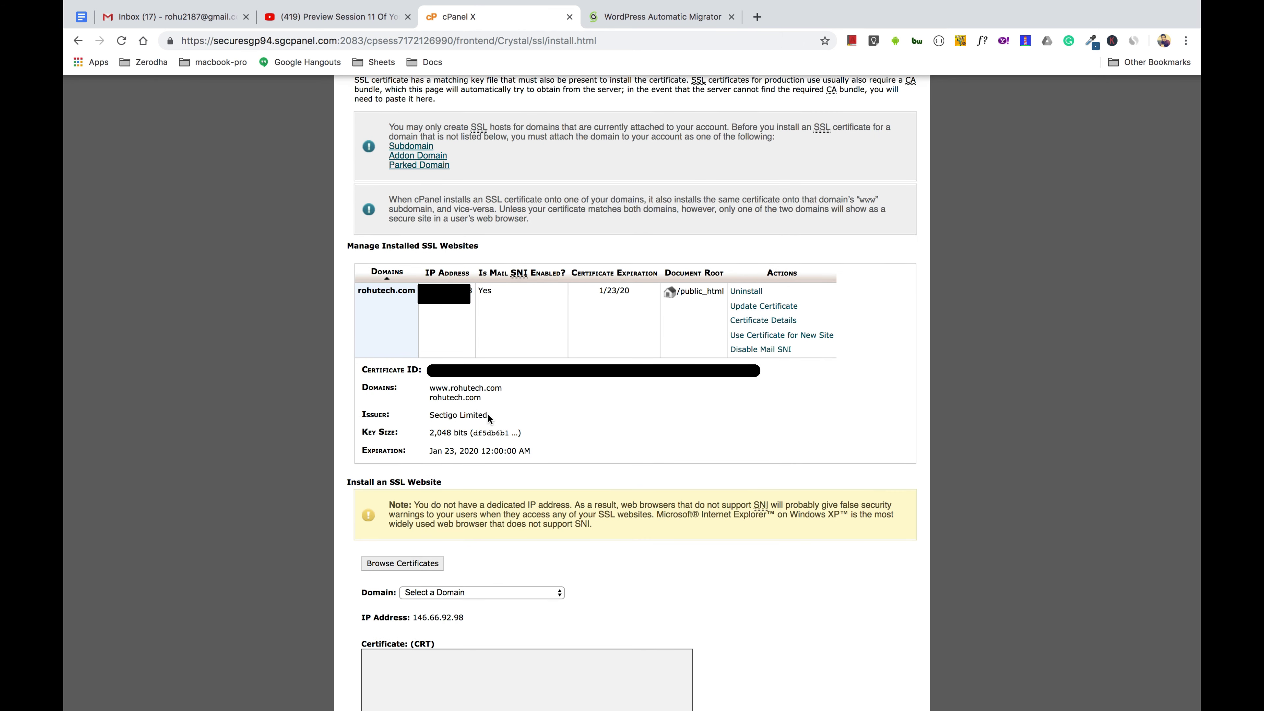
pyautogui.click(756, 17)
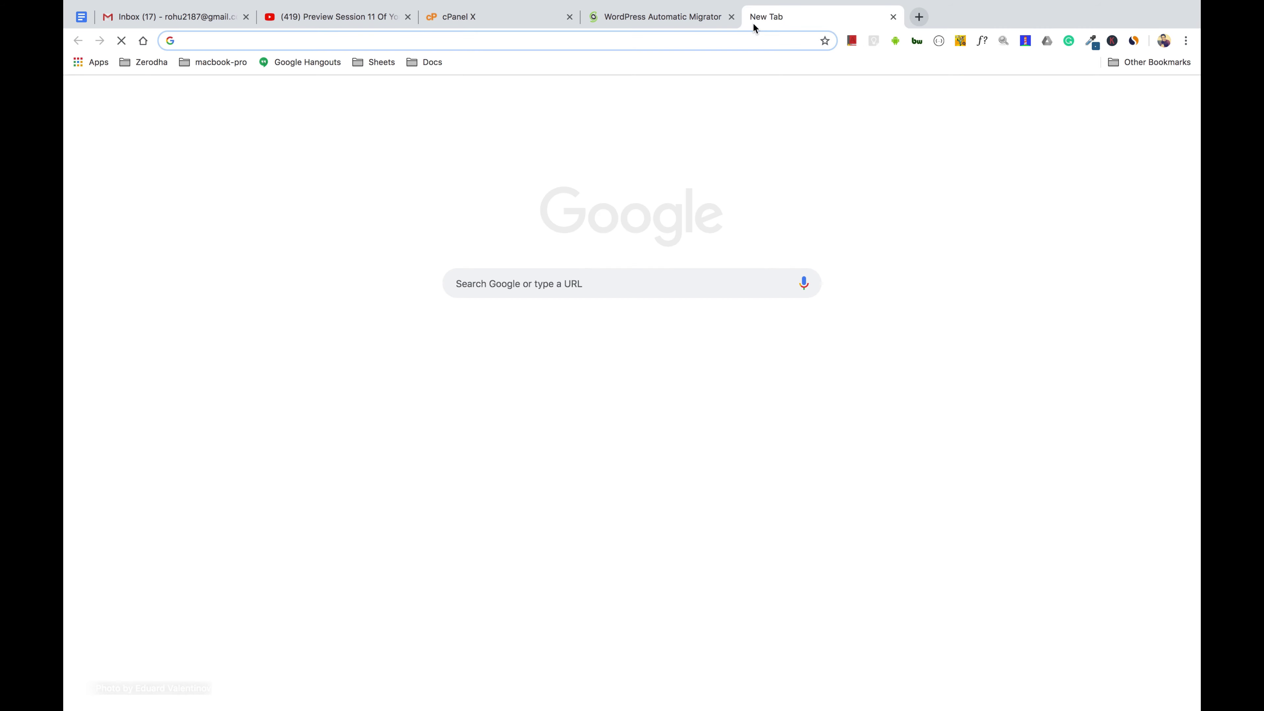
pyautogui.write('comodo ssl')
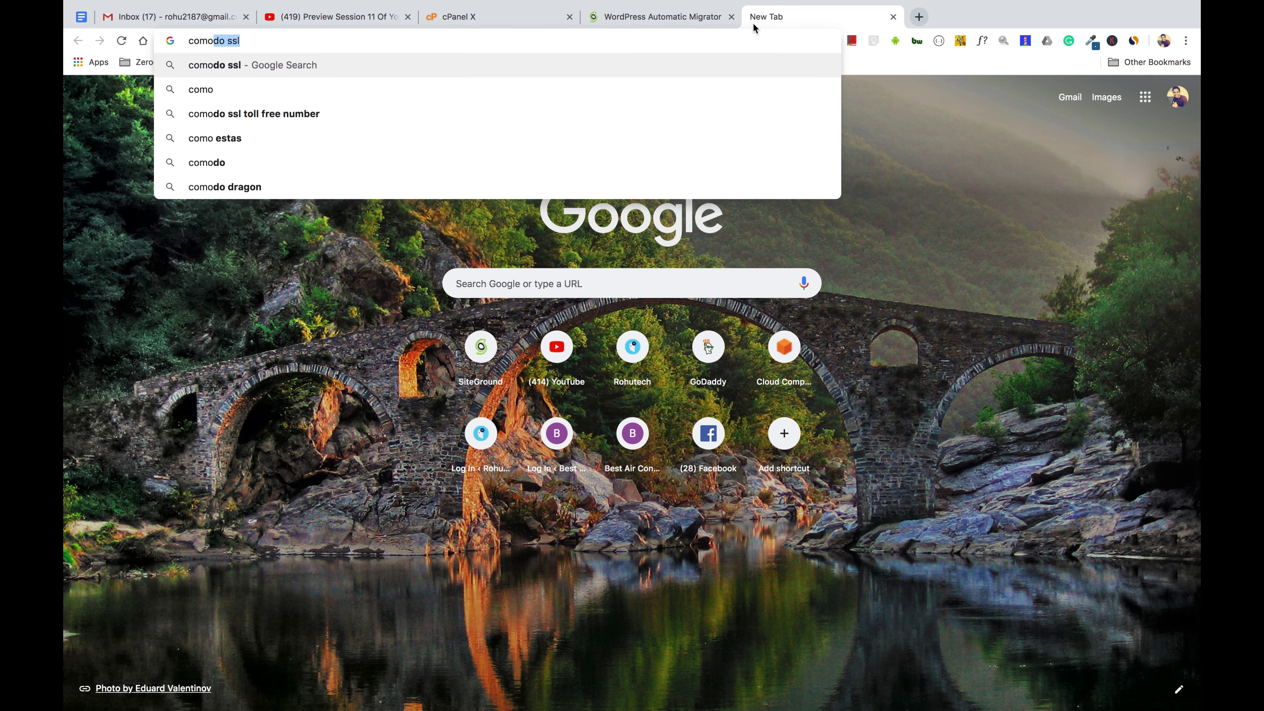
pyautogui.press('Return')
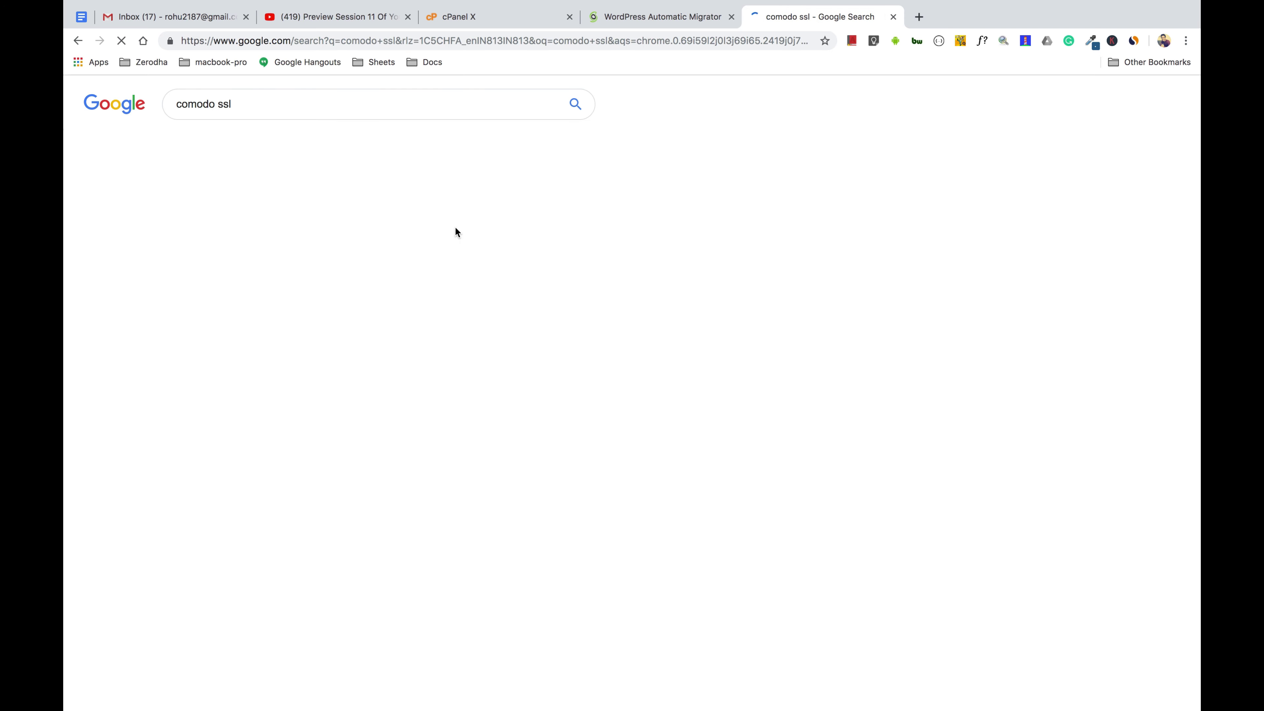
pyautogui.scroll(-10, 259, 413)
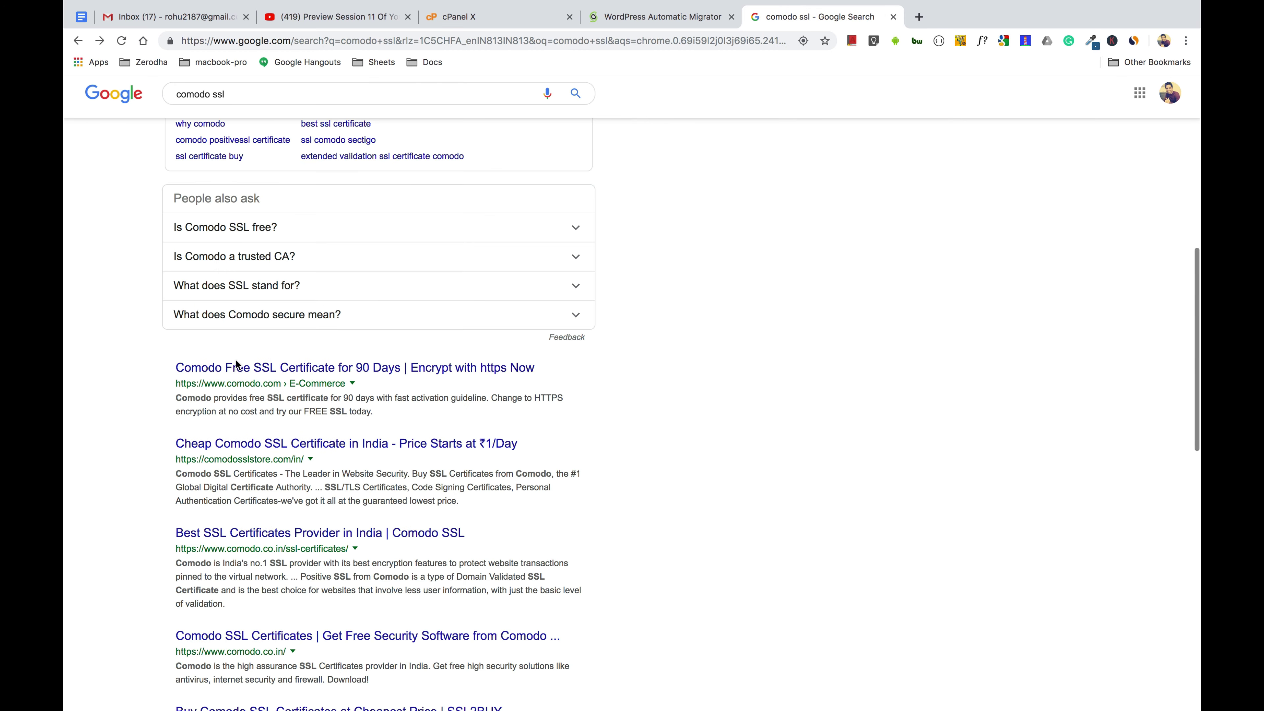
pyautogui.click(264, 444)
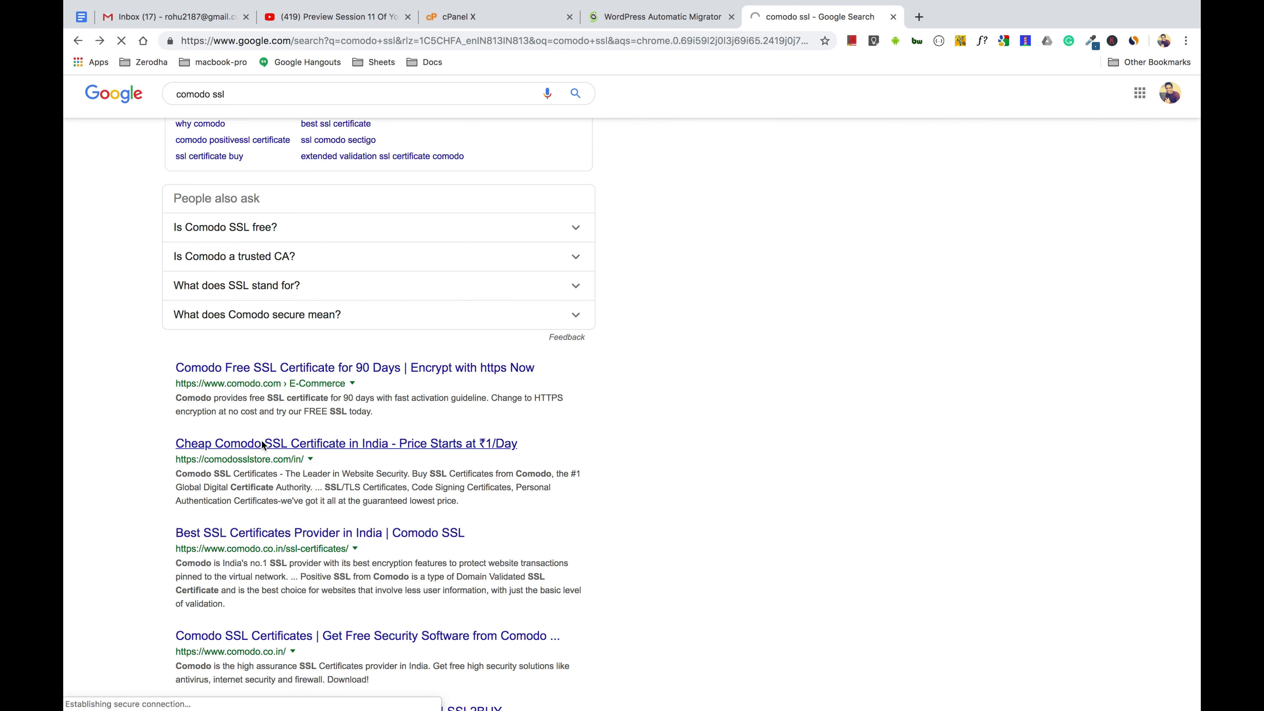
# - Return to cPanel, open the Let's Encrypt page and check the domain choices for a new certificate
pyautogui.press('super+4')
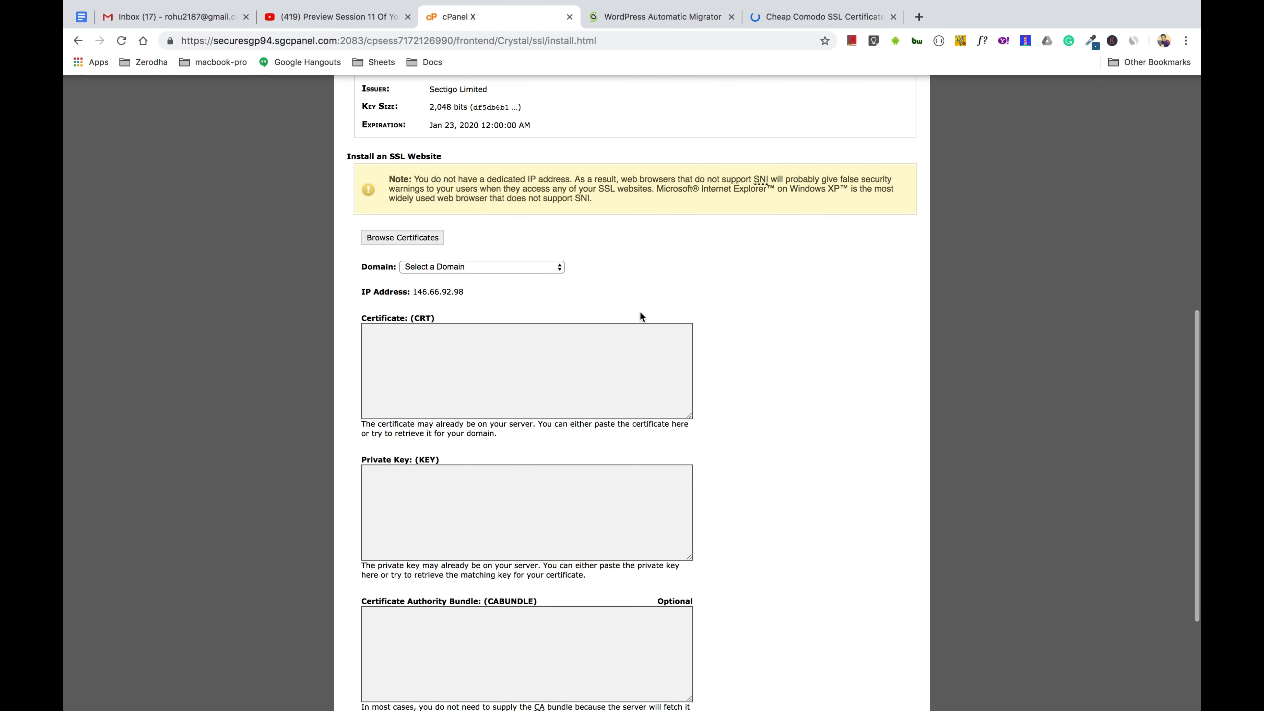
pyautogui.scroll(-1, 640, 312)
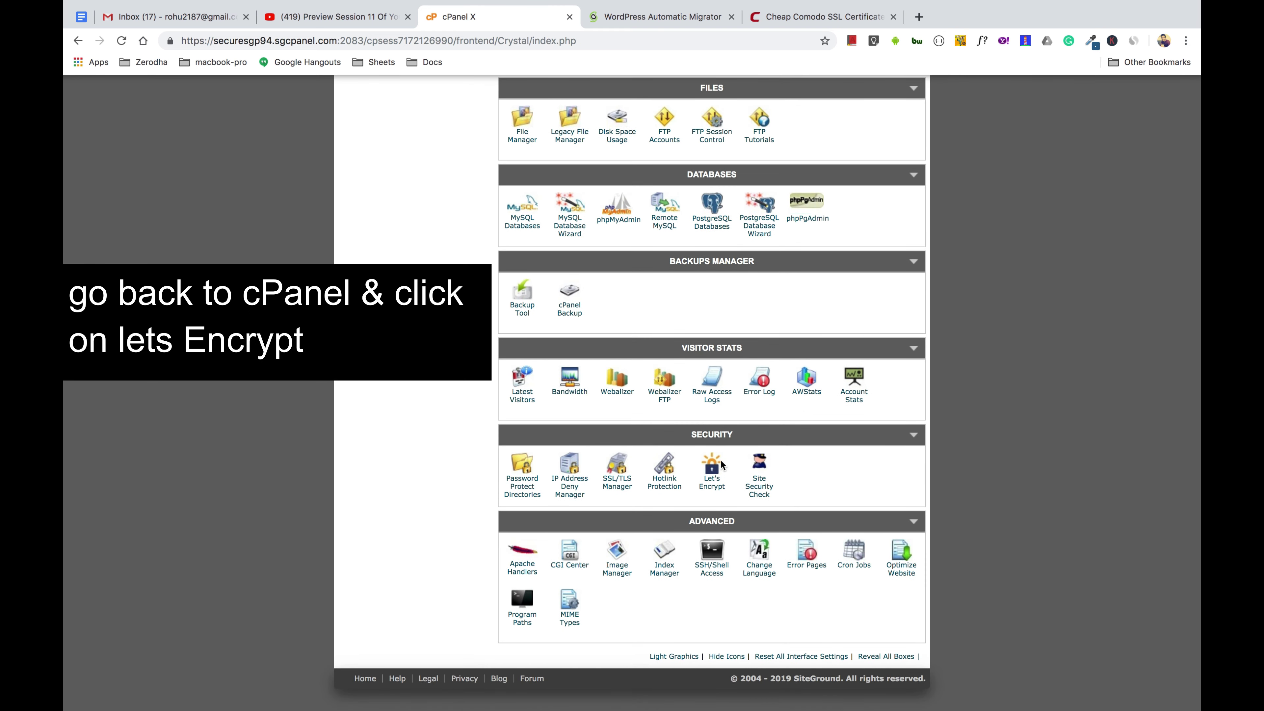
pyautogui.click(712, 492)
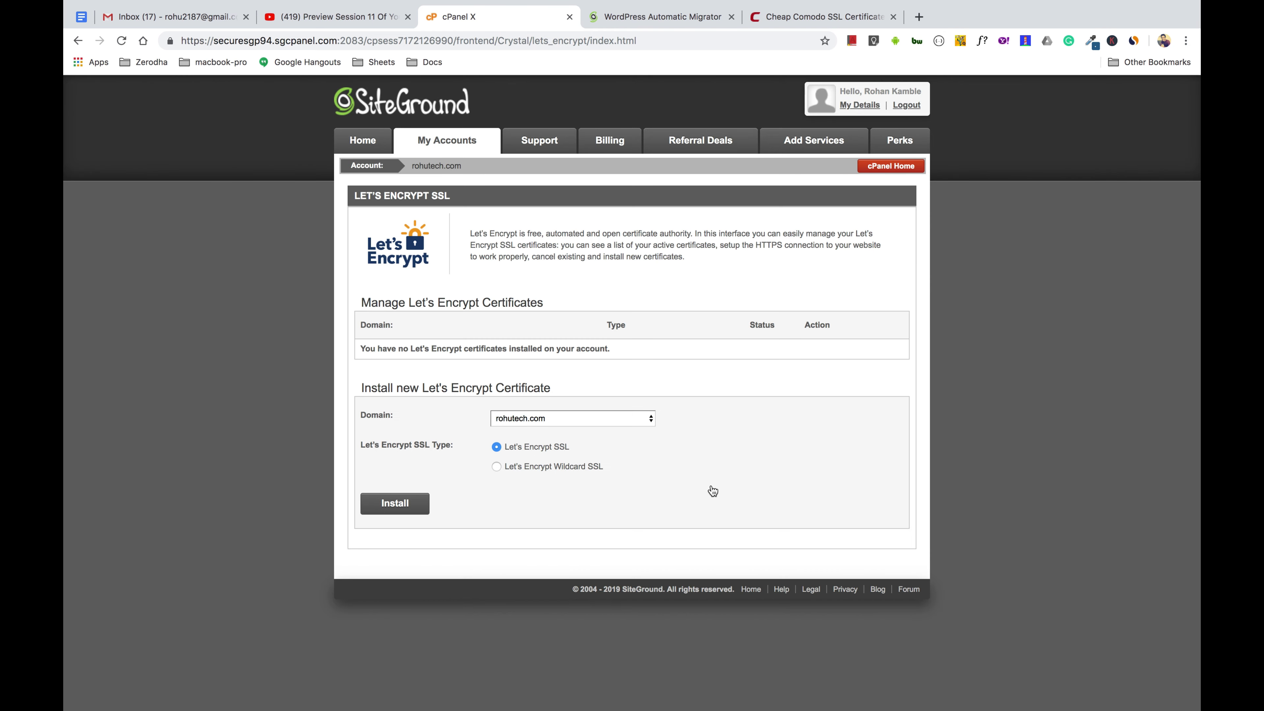
pyautogui.click(600, 425)
pyautogui.click(653, 443)
# - Reopen the Manage SSL sites page of the SSL/TLS Manager and review the certificate, private key and CA bundle fields
pyautogui.click(891, 166)
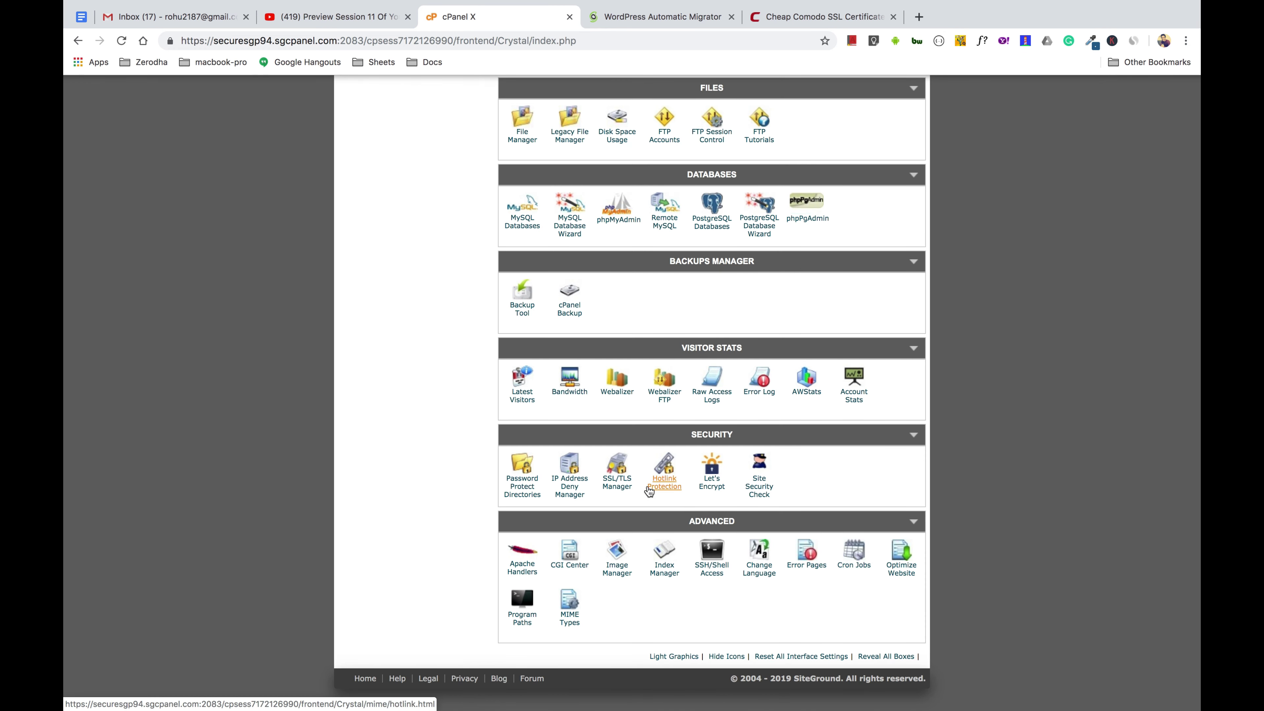
pyautogui.click(620, 490)
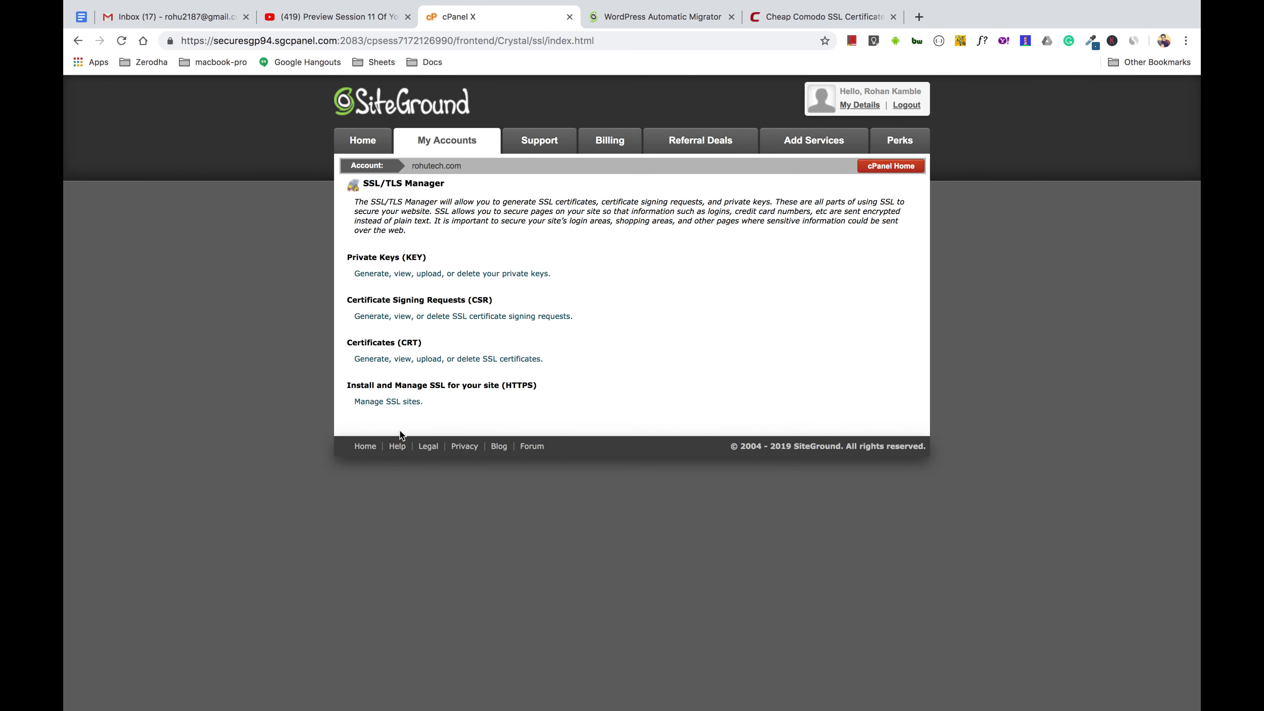
pyautogui.click(389, 402)
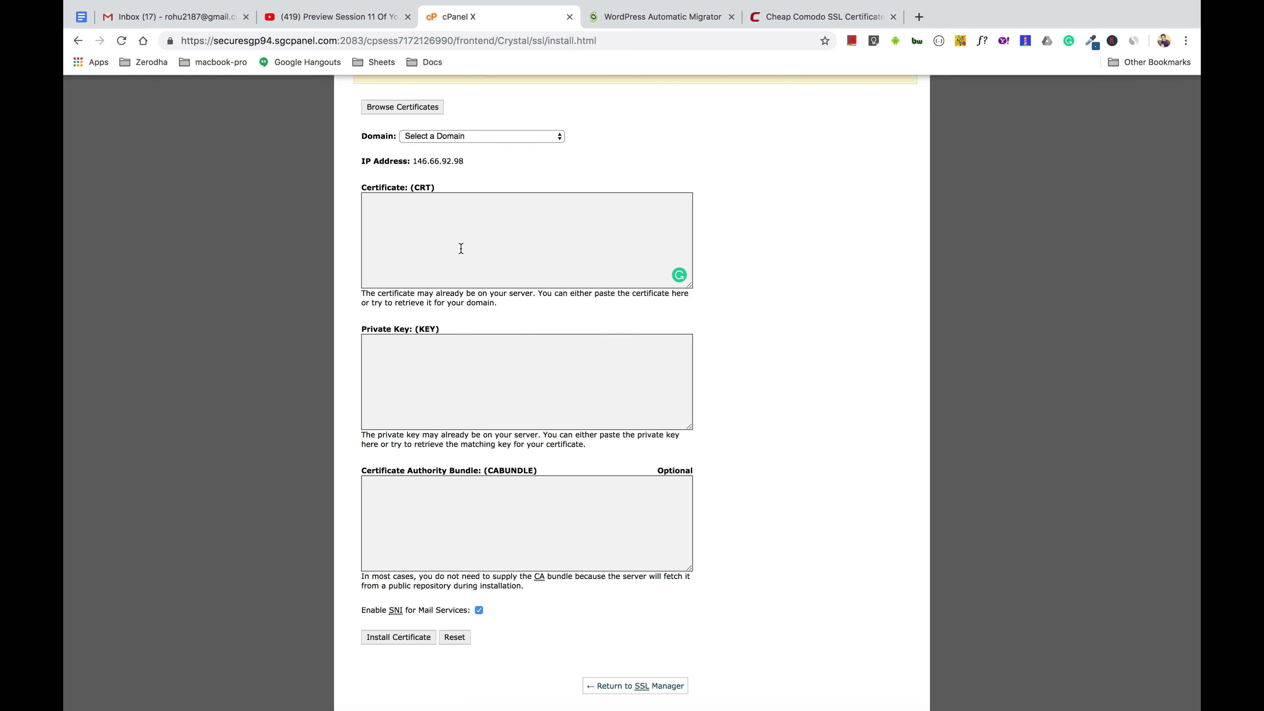
pyautogui.click(472, 387)
pyautogui.click(565, 527)
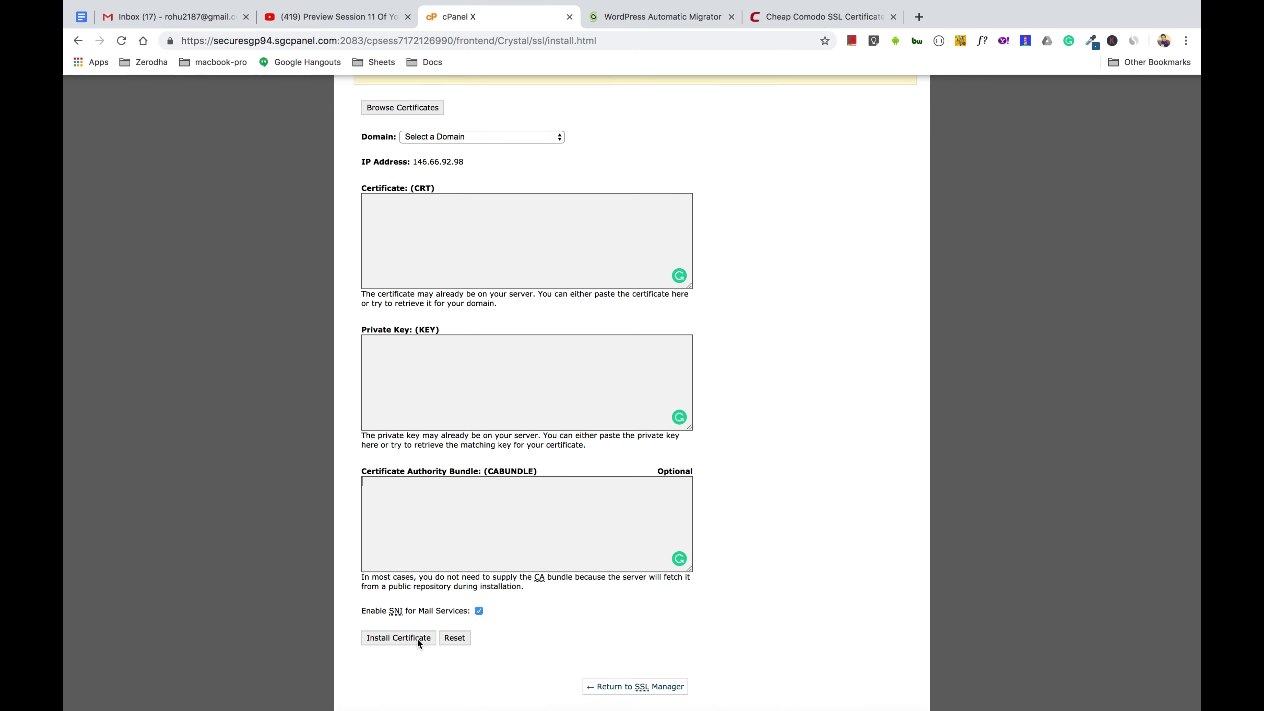
pyautogui.scroll(5, 416, 638)
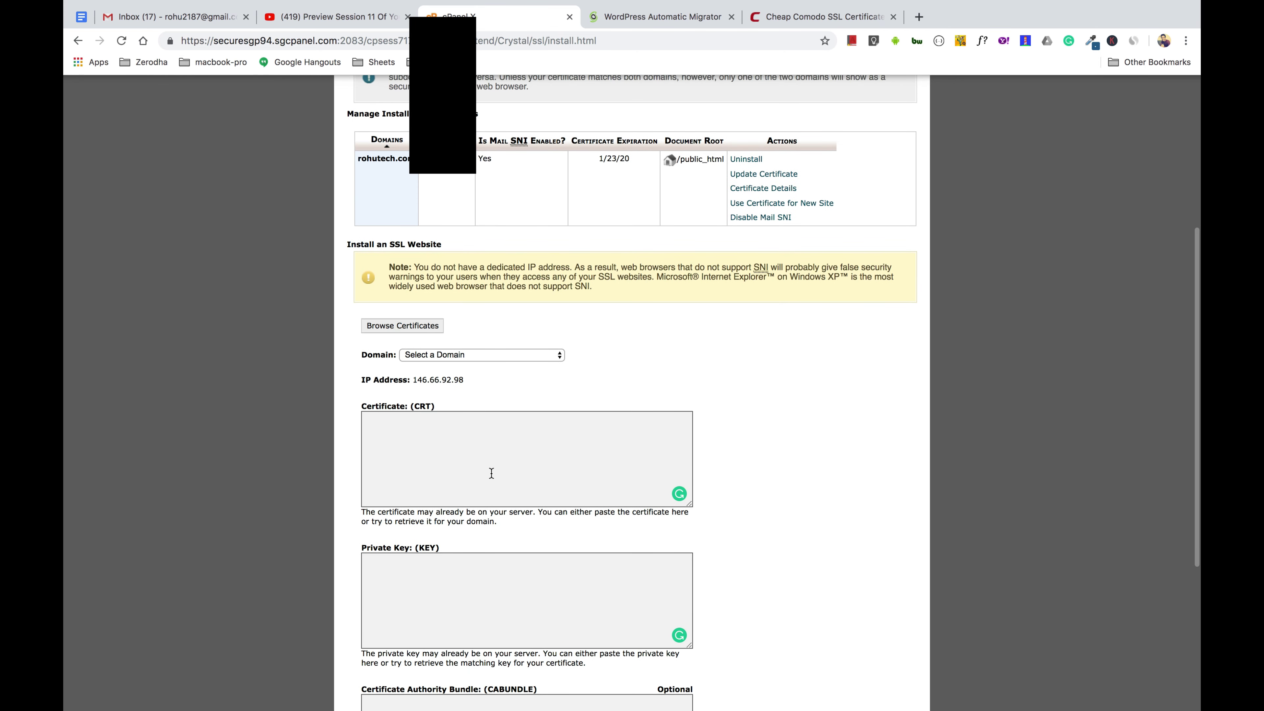
# - Select rohutech.com as the domain for the SSL installation and autofill its certificate and key fields by domain
pyautogui.click(528, 354)
pyautogui.click(508, 379)
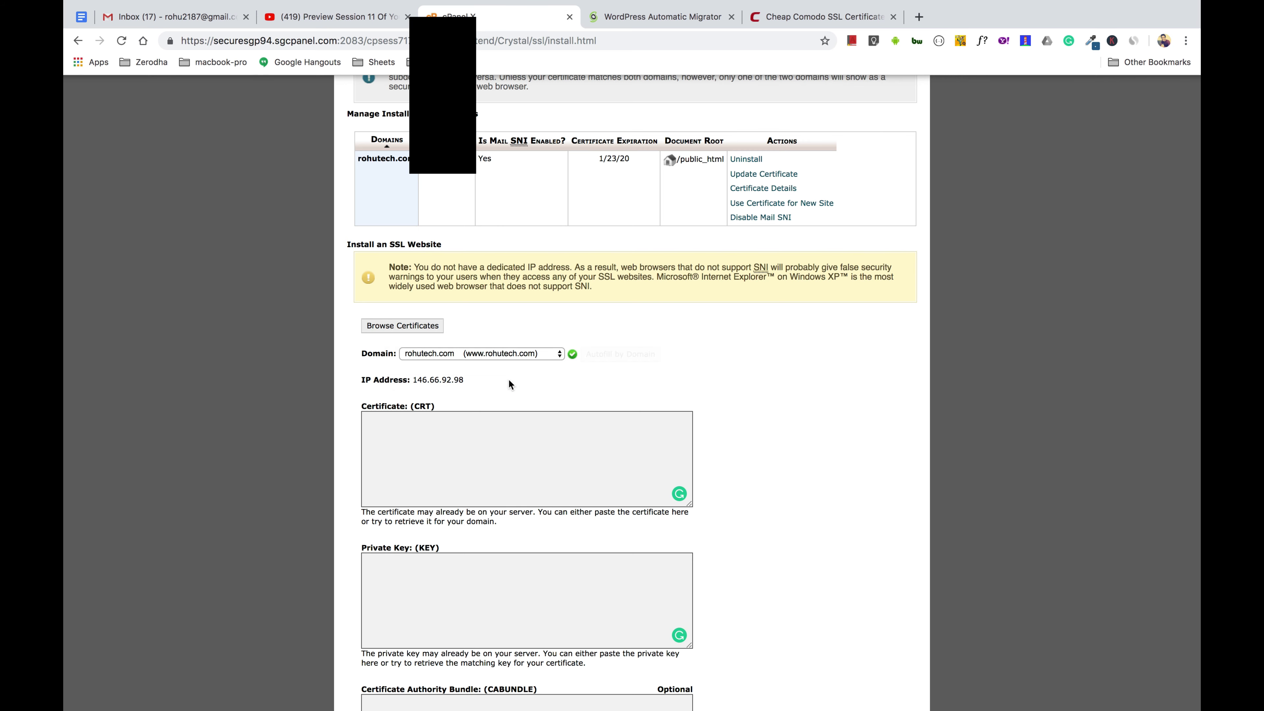
pyautogui.click(633, 354)
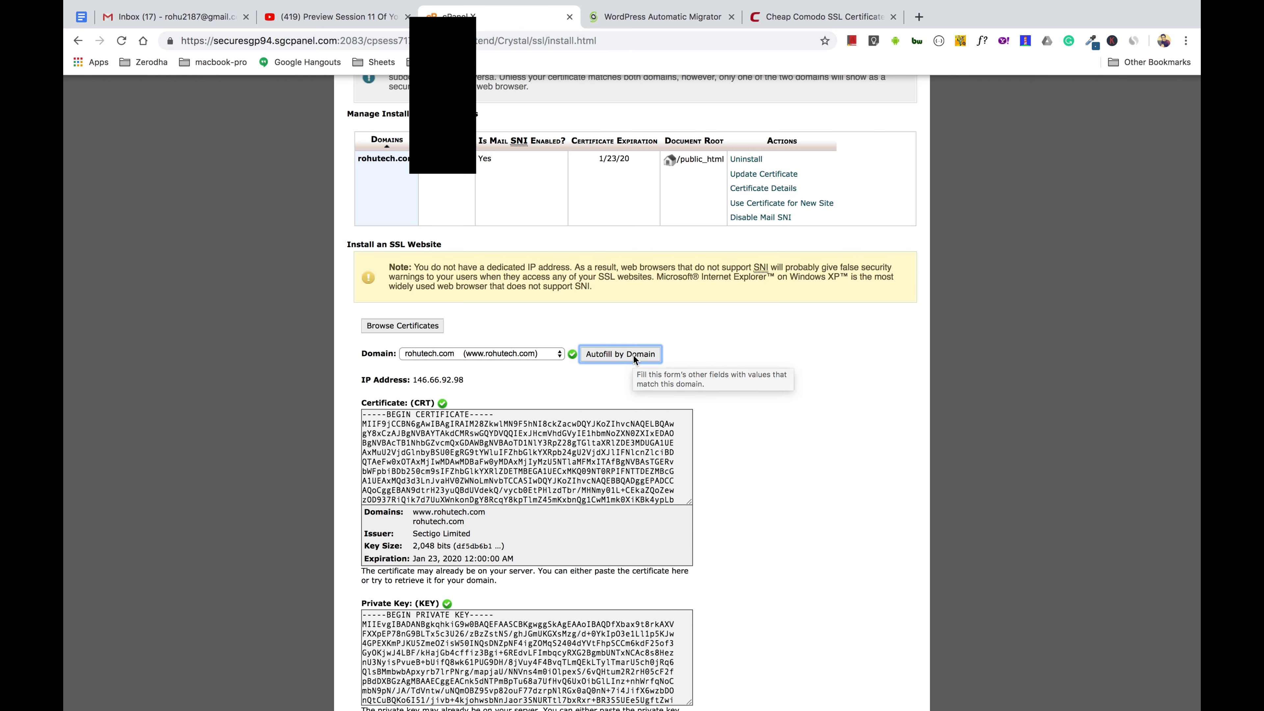
pyautogui.scroll(-10, 645, 464)
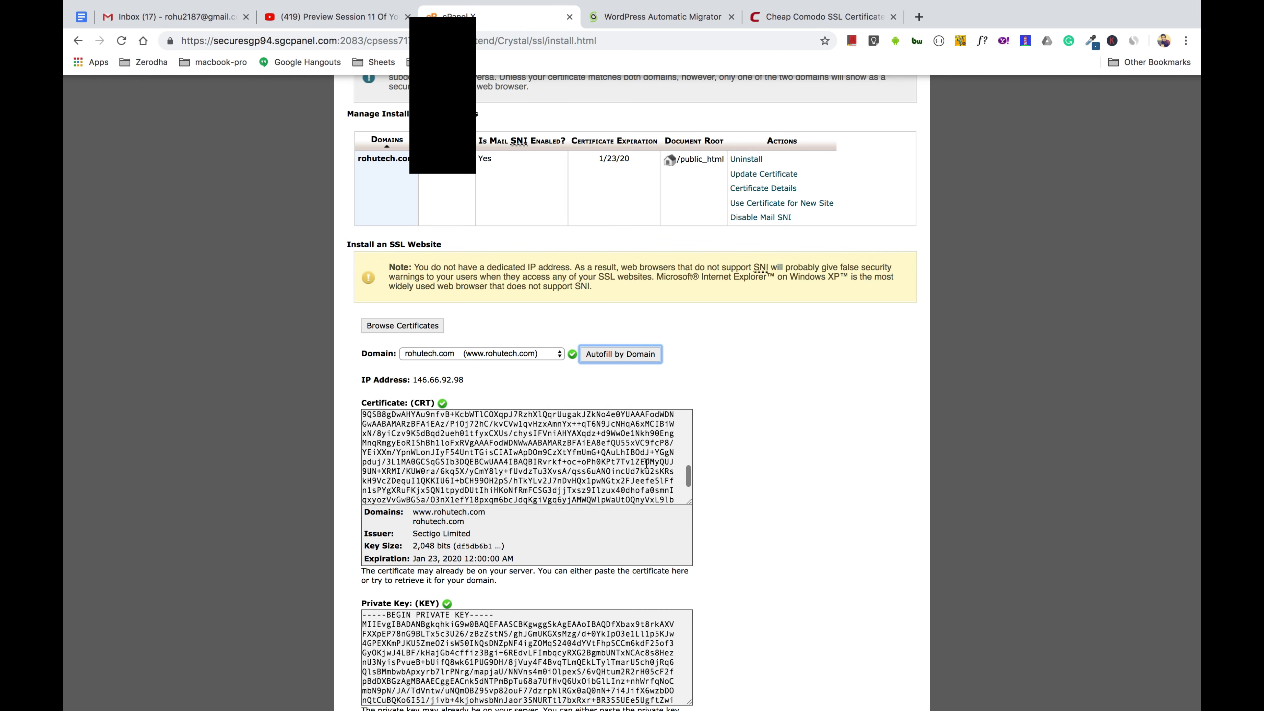
# - Clear the optional Certificate Authority Bundle (CABUNDLE) field in the SSL installation form
pyautogui.scroll(-2, 682, 440)
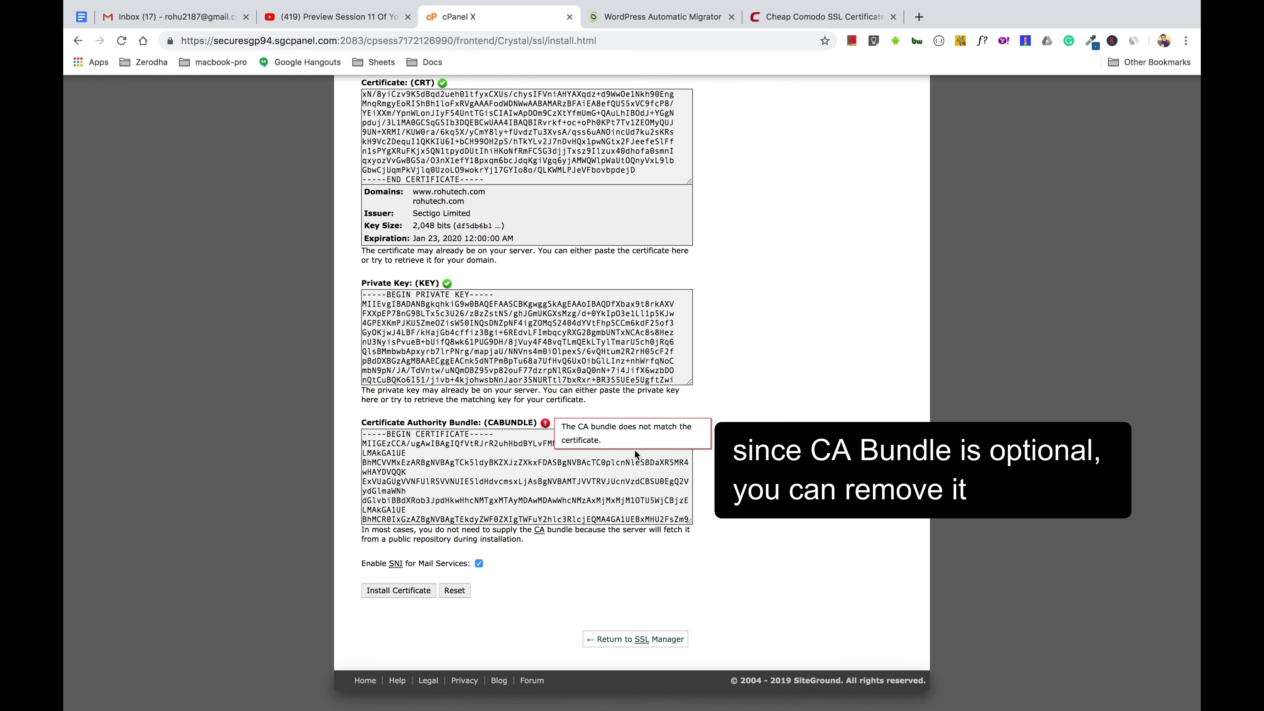
pyautogui.press('super+a')
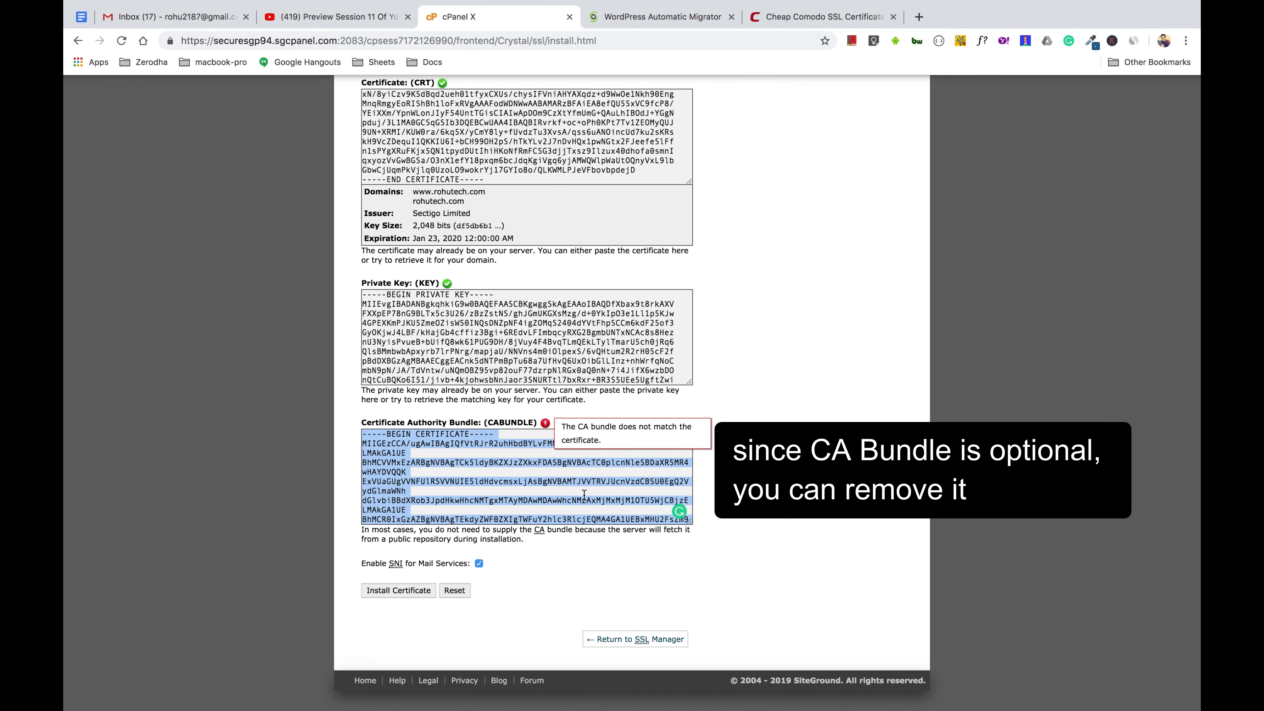
pyautogui.press('BackSpace')
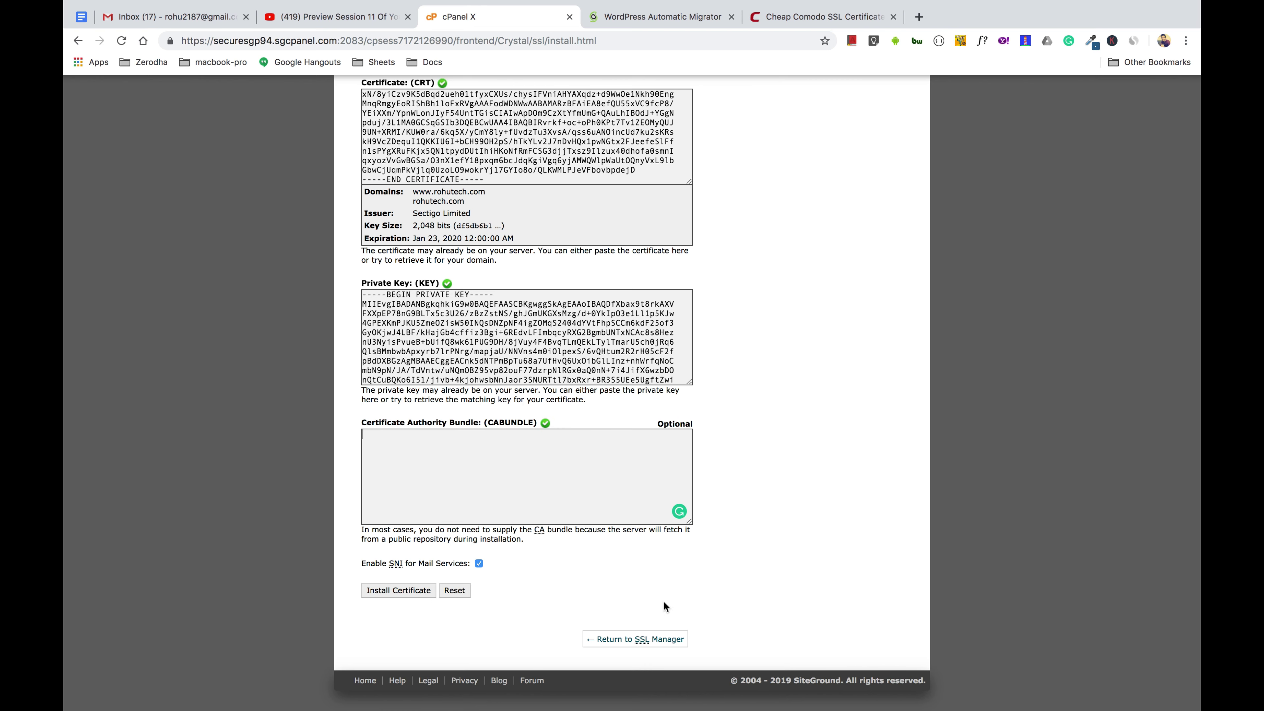
# - Return to the cPanel home page and look through its tool sections down to Security
pyautogui.press('super+r')
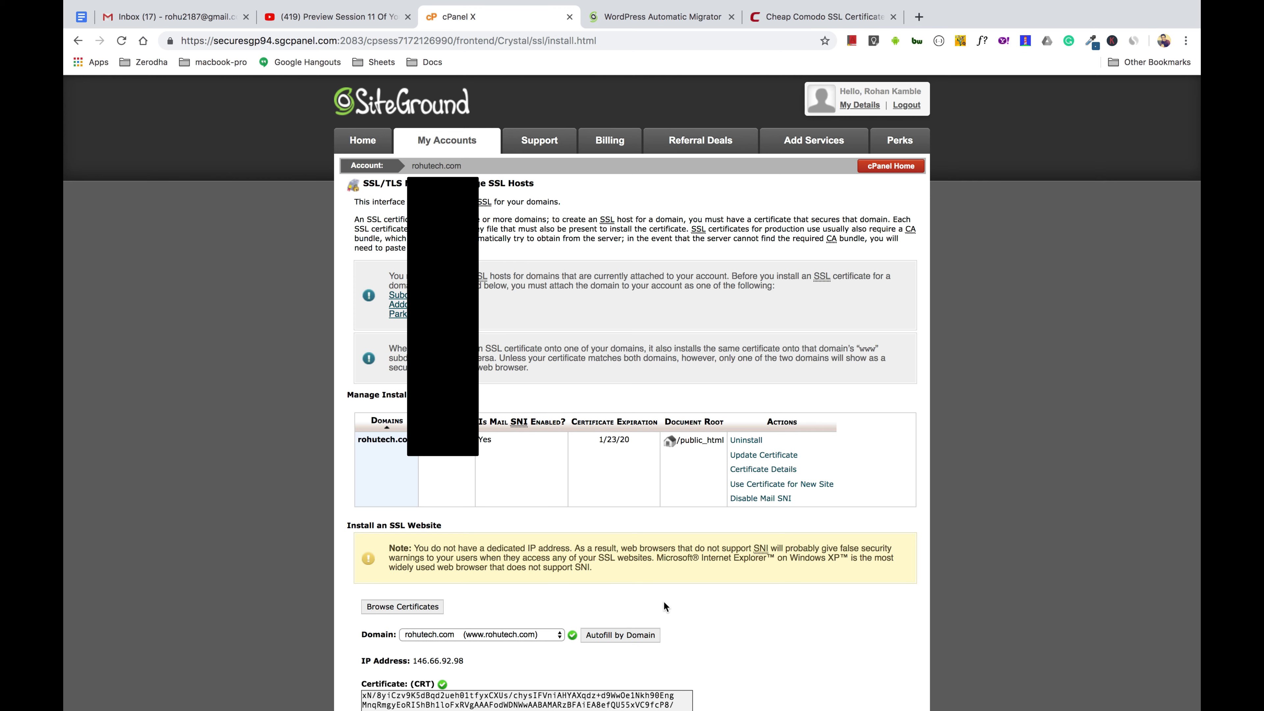
pyautogui.click(902, 175)
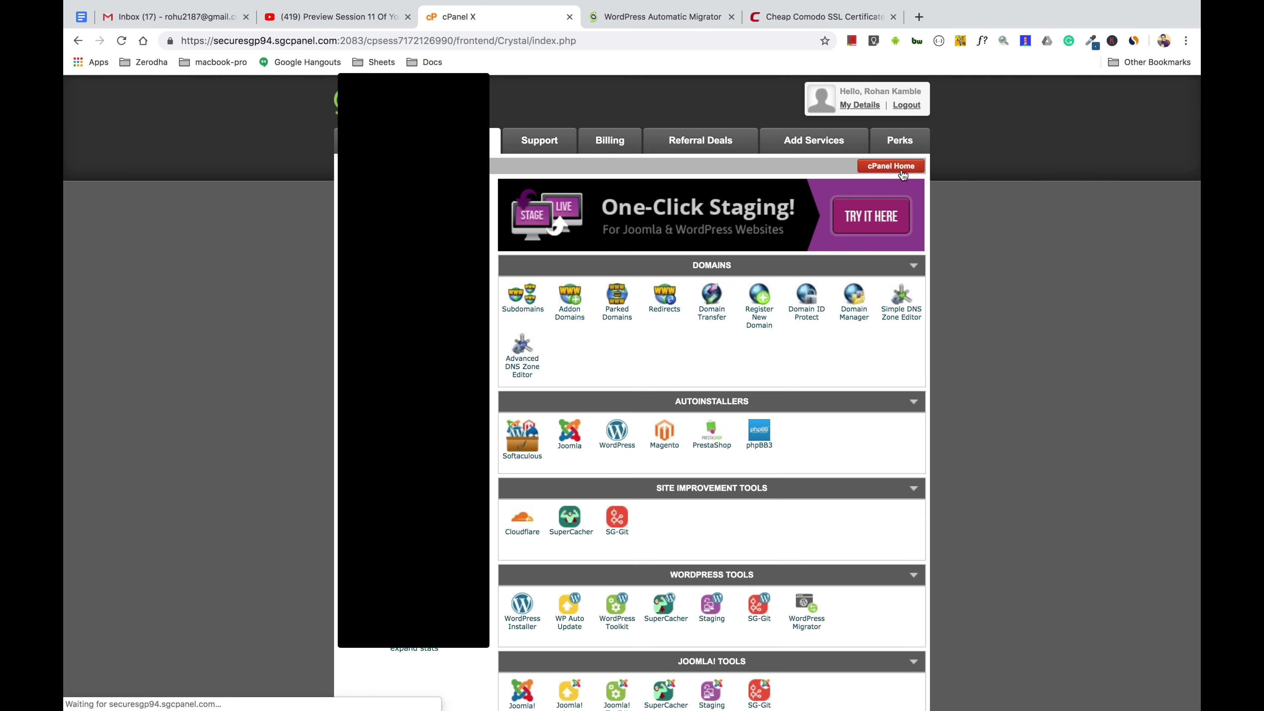
pyautogui.scroll(-15, 1006, 366)
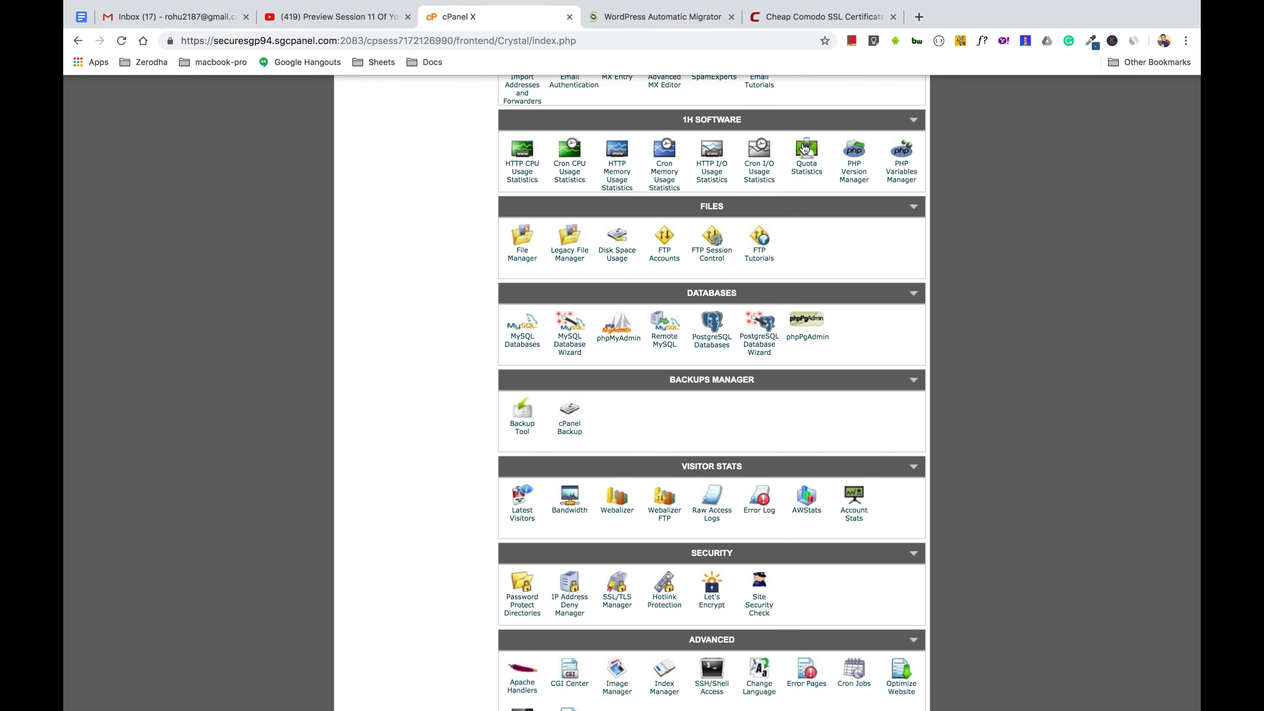
# - Open godaddy.com in a new browser tab and go to the account's My Products page
pyautogui.click(702, 25)
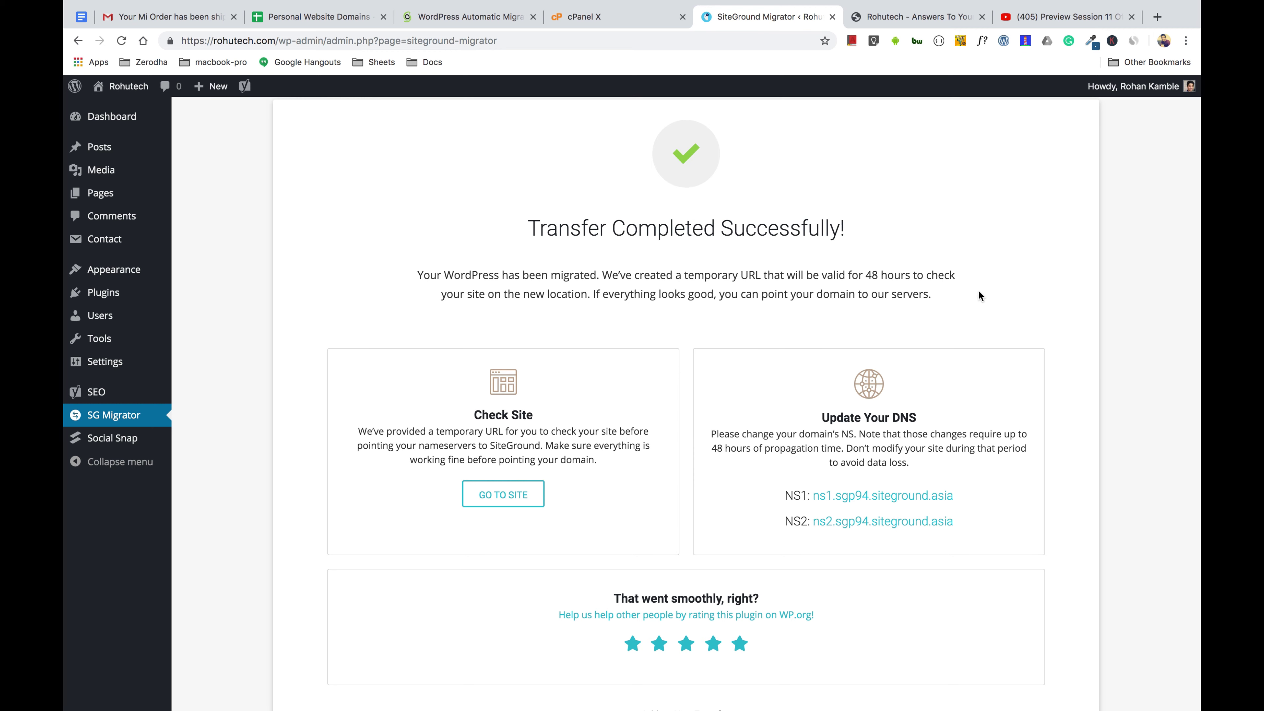
pyautogui.click(1157, 17)
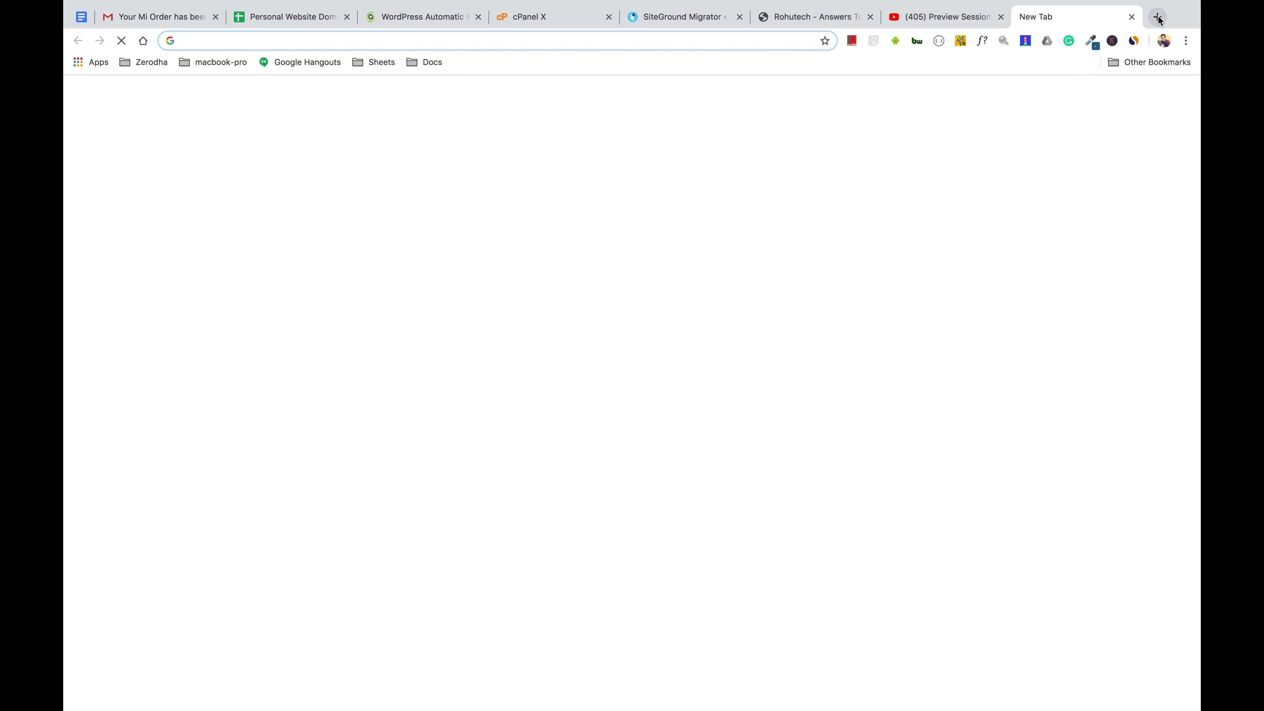
pyautogui.write('godaddy.com')
pyautogui.press('Return')
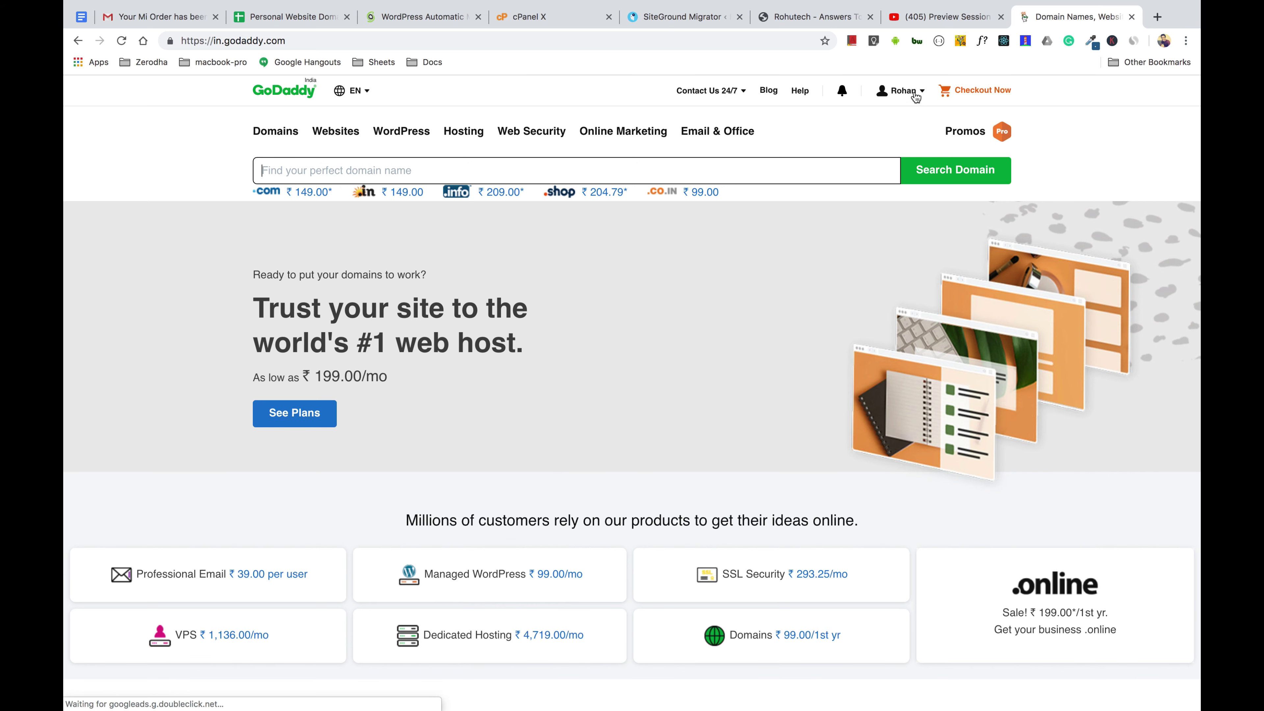
pyautogui.click(900, 91)
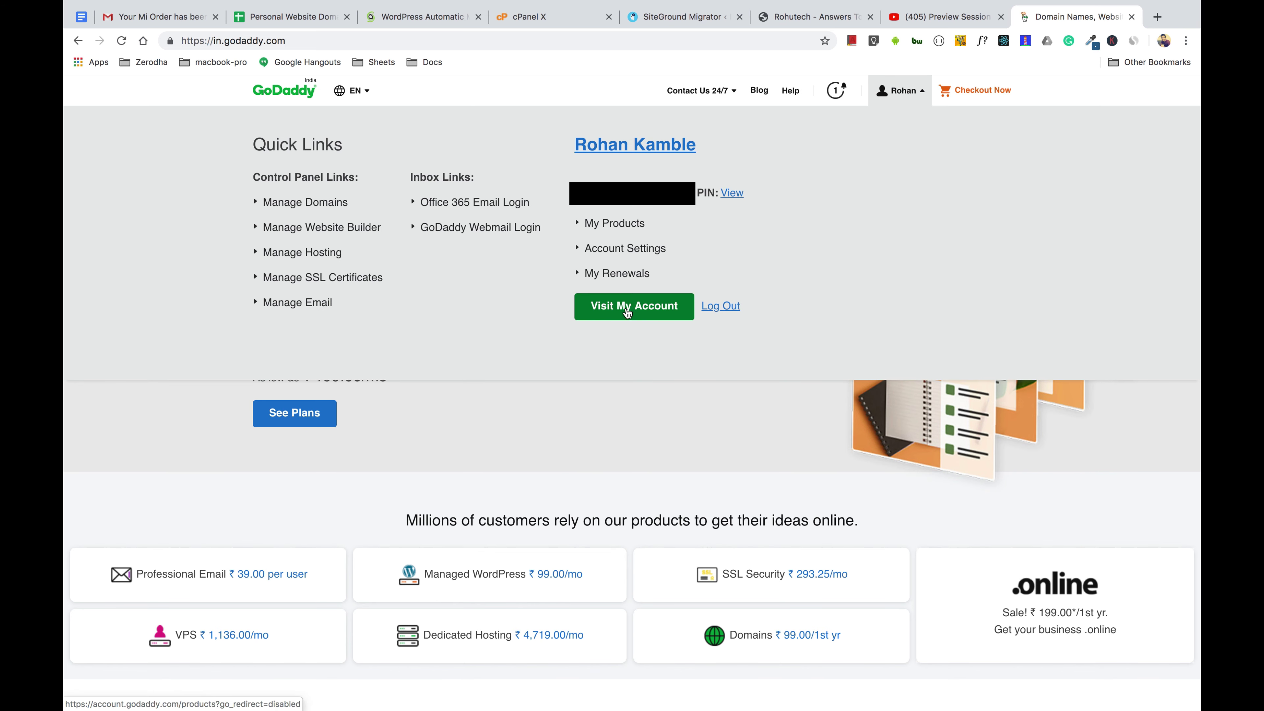
pyautogui.click(627, 311)
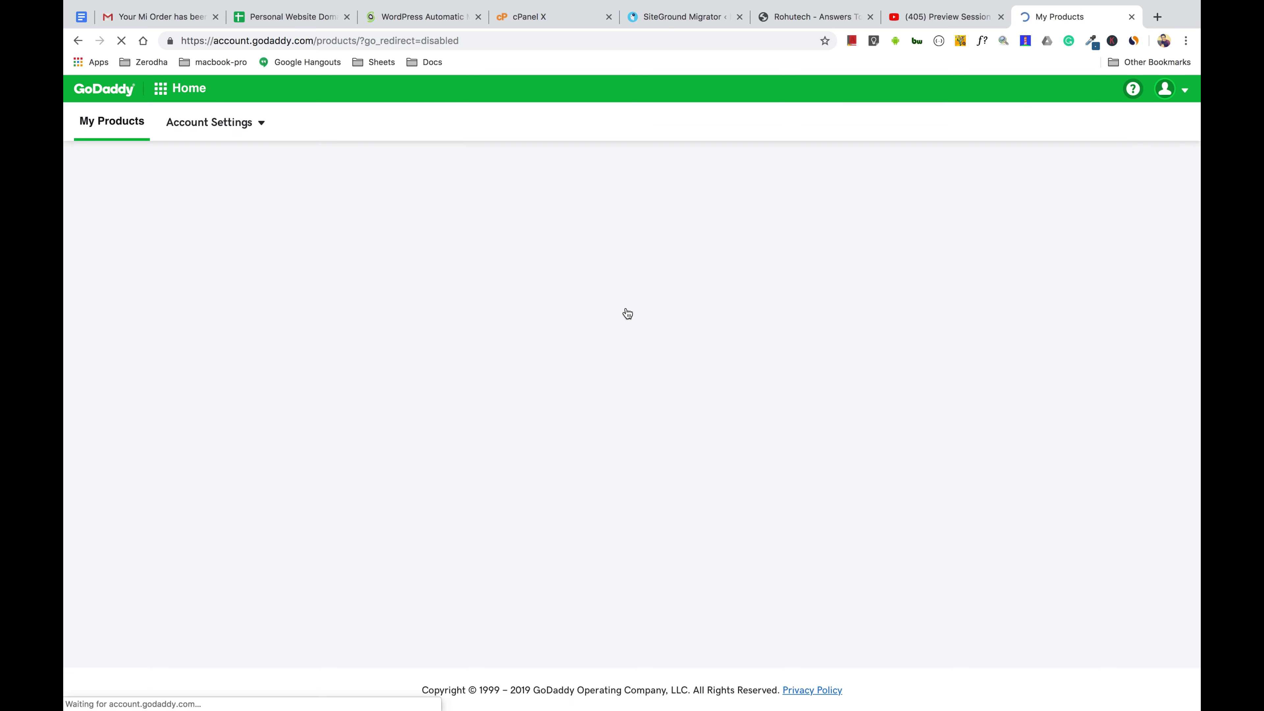
# - Open DNS Management for rohutech.com from the product list and open its custom nameservers for editing
pyautogui.scroll(-10, 627, 313)
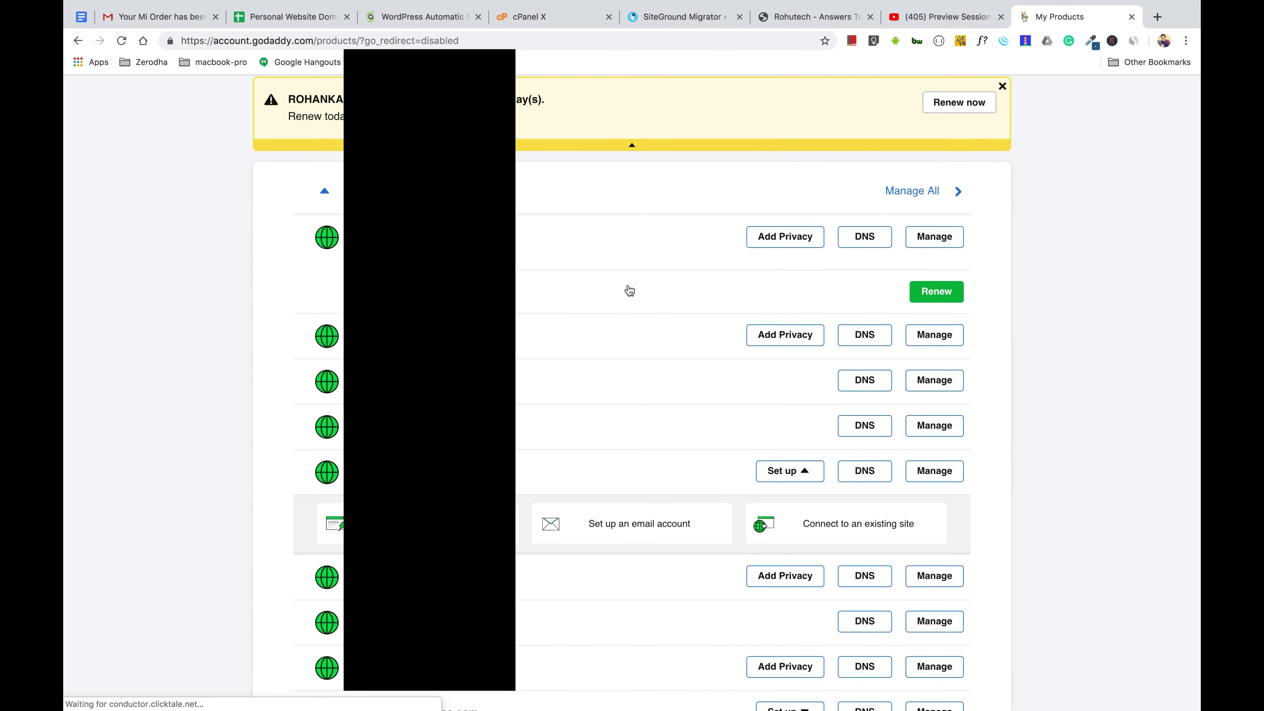
pyautogui.click(631, 340)
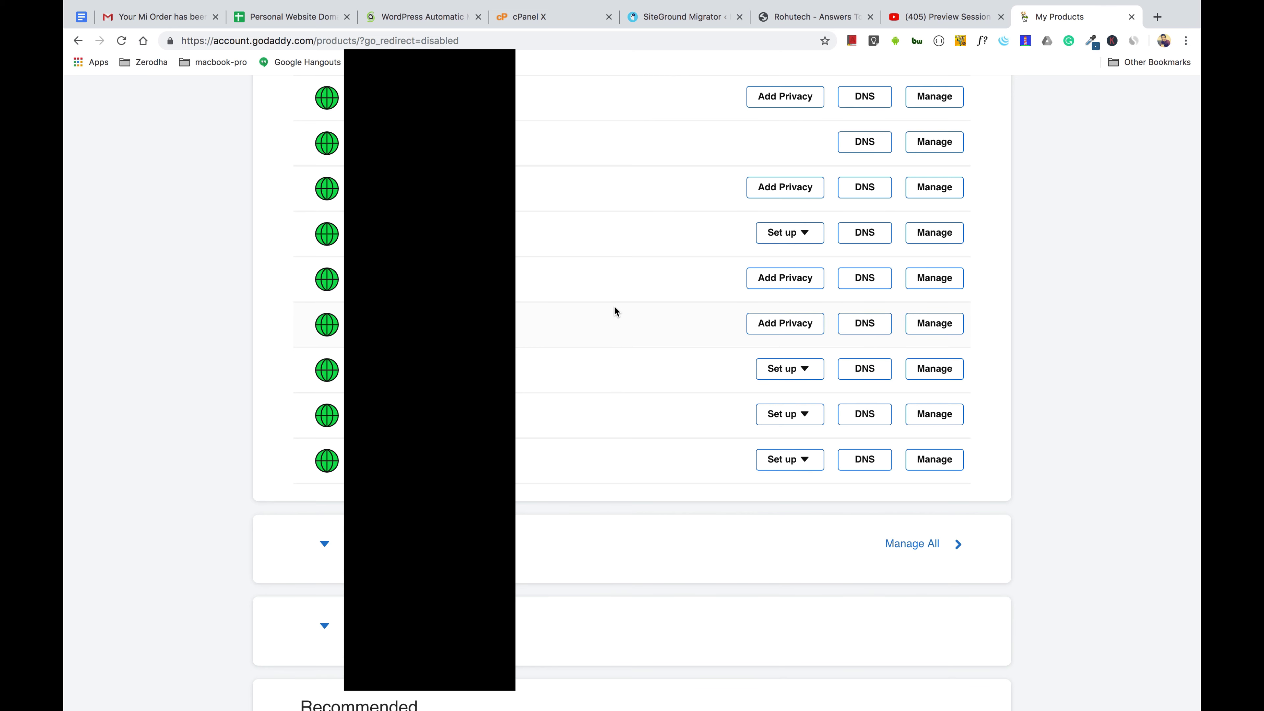
pyautogui.click(866, 324)
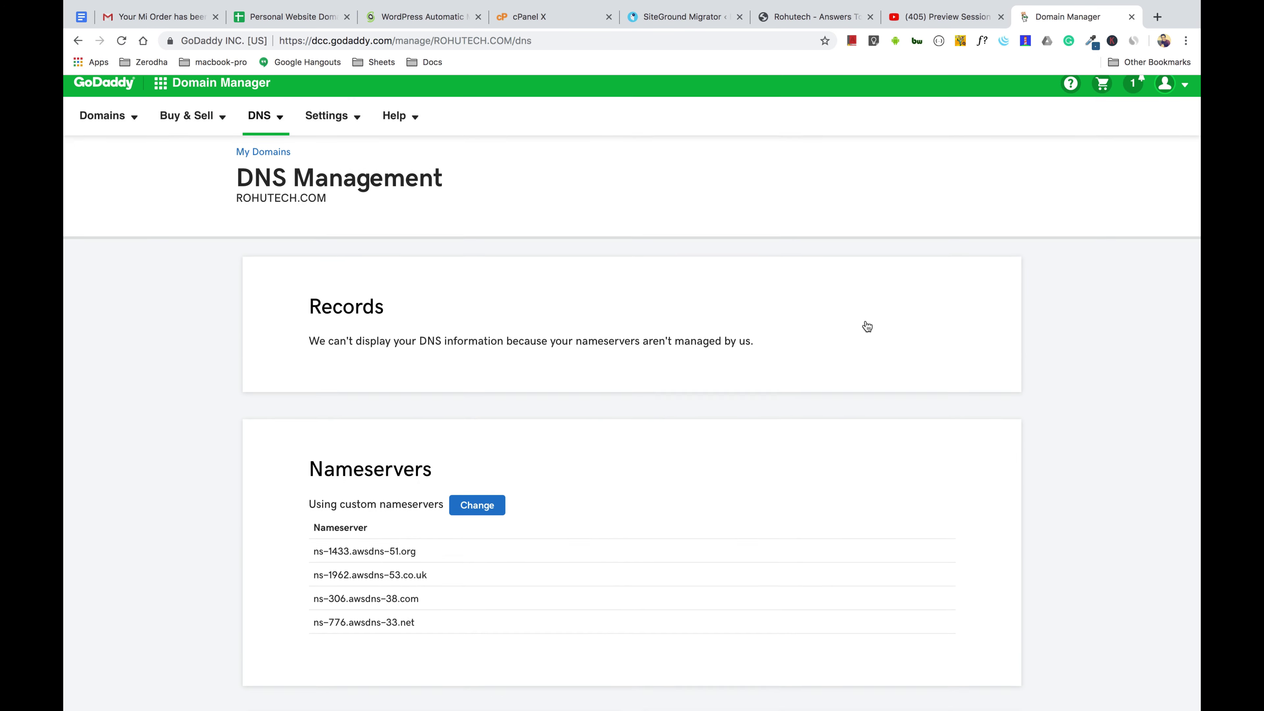
pyautogui.scroll(-3, 867, 326)
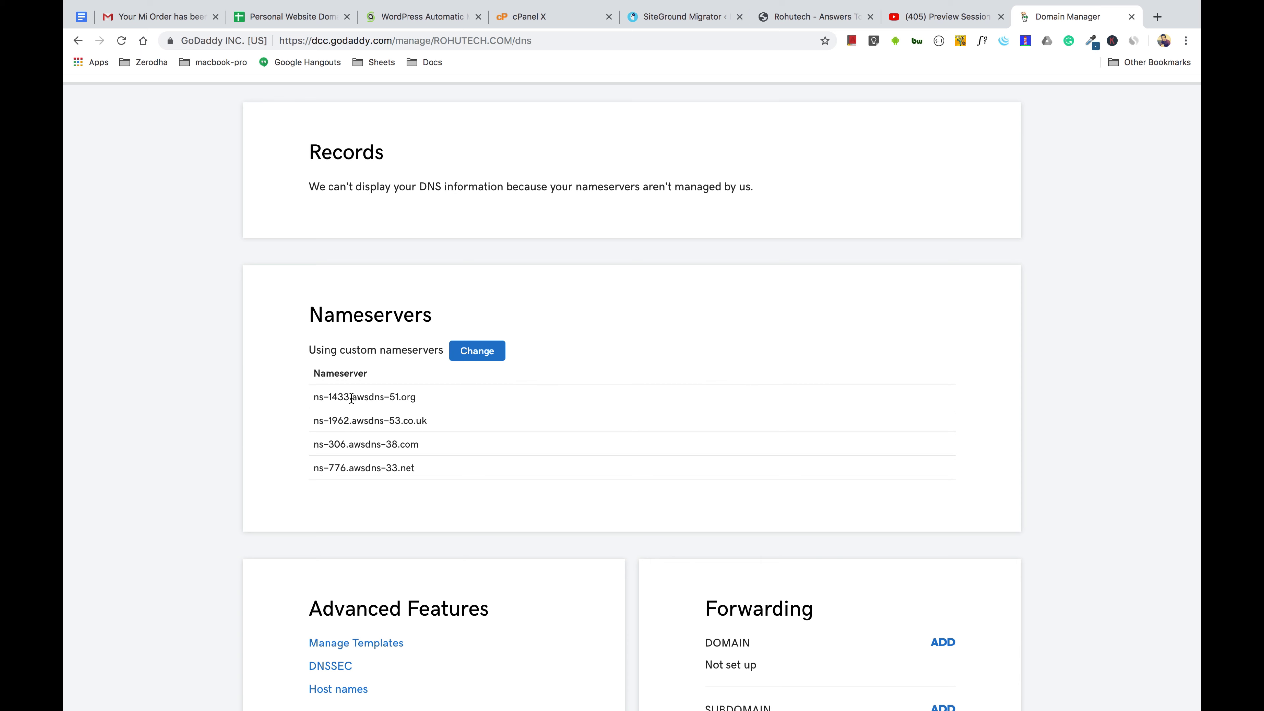
pyautogui.moveTo(351, 398); pyautogui.dragTo(393, 434)
pyautogui.click(477, 353)
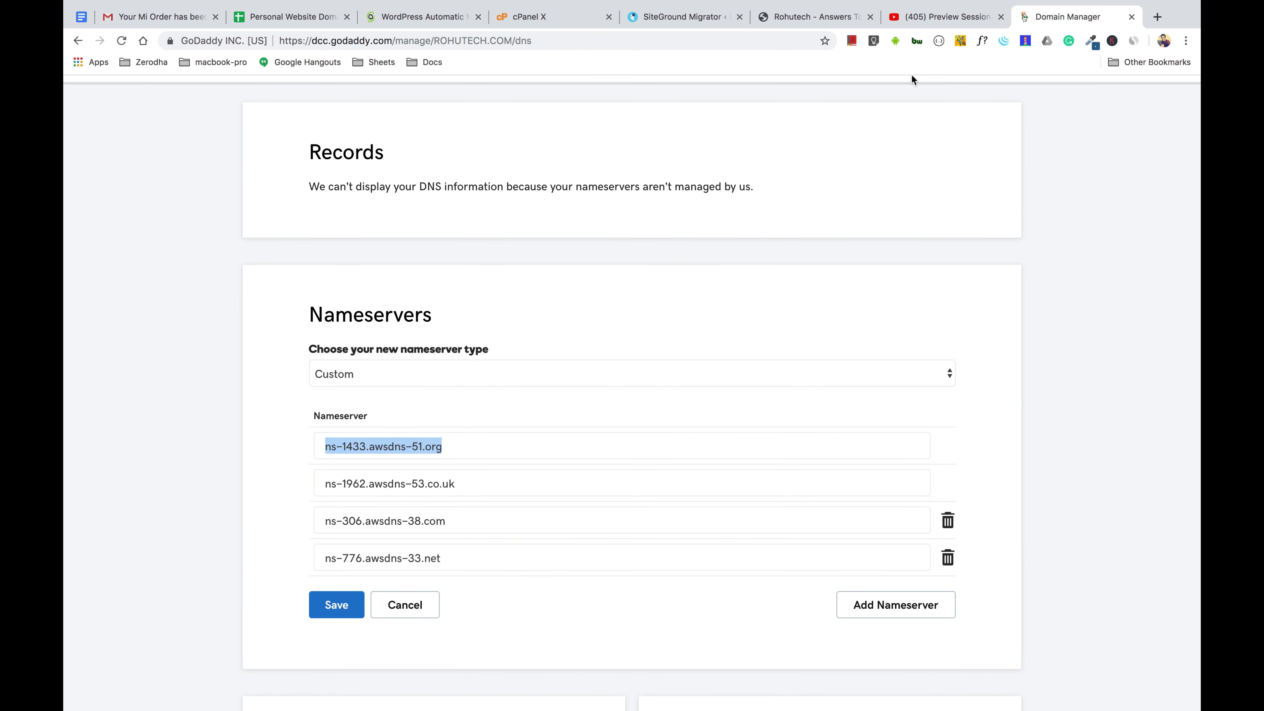
# - Switch to the SiteGround Migrator result page and copy the NS1 nameserver ns1.sgp94.siteground.asia
pyautogui.click(653, 23)
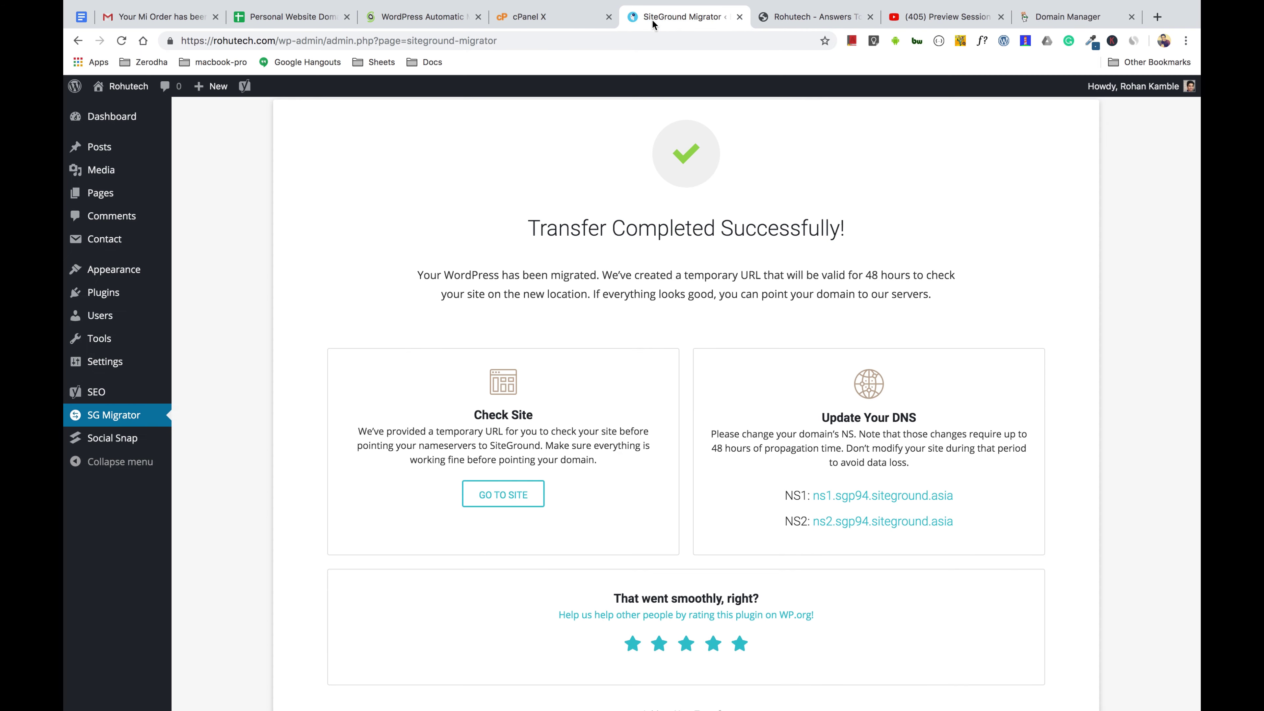
pyautogui.click(944, 500)
pyautogui.moveTo(945, 501); pyautogui.dragTo(812, 489)
pyautogui.press('super+c')
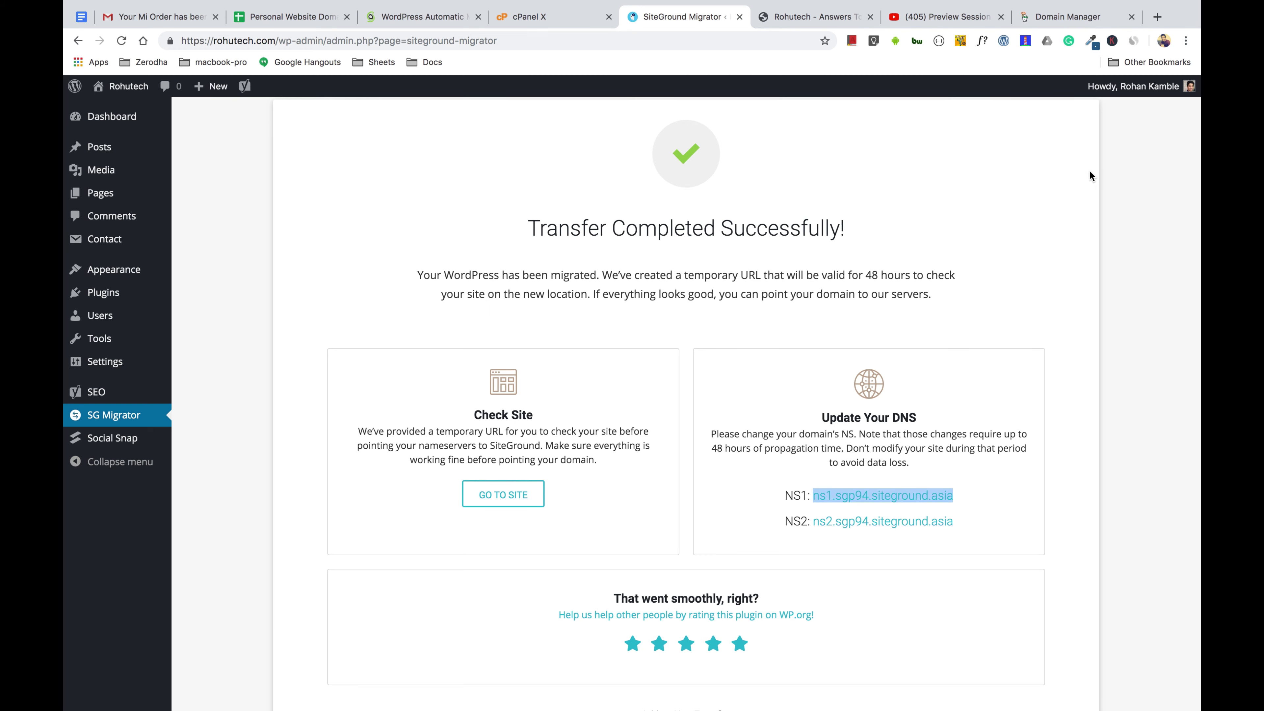
# - Return to GoDaddy's Domain Manager and replace the first nameserver with ns1.sgp94.siteground.asia
pyautogui.click(1045, 15)
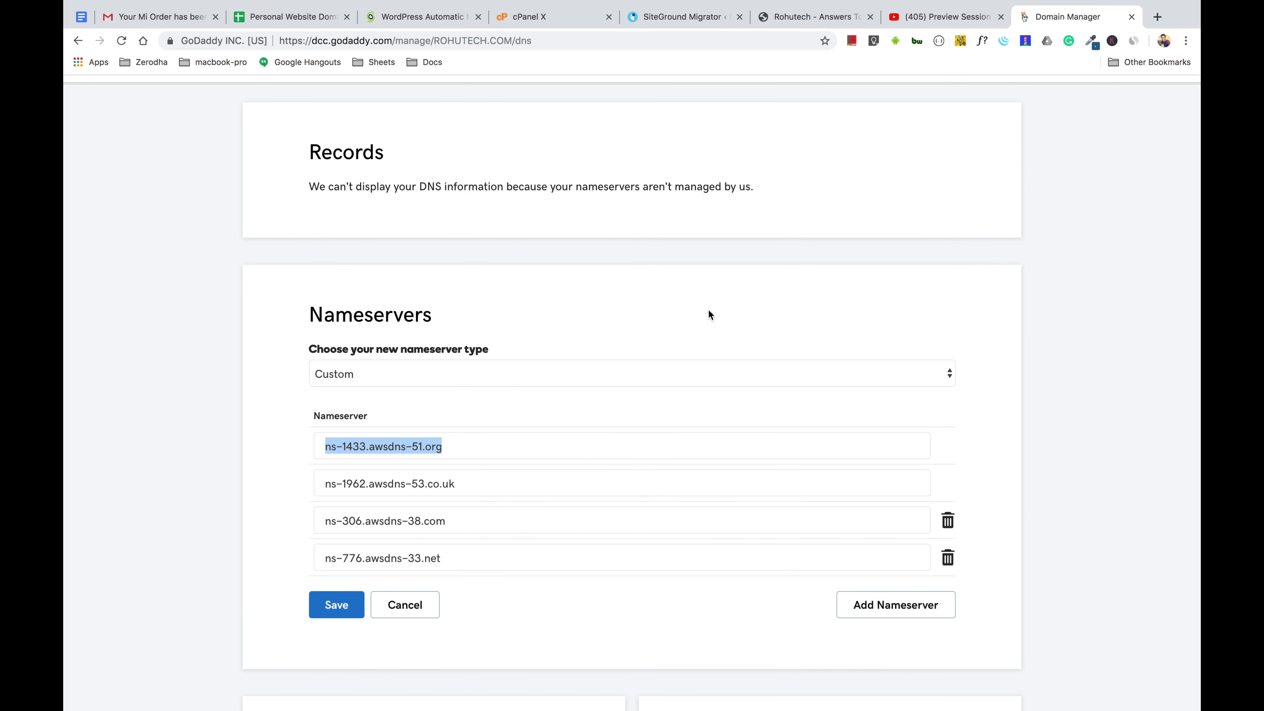
pyautogui.tripleClick(541, 448)
pyautogui.press('super+v')
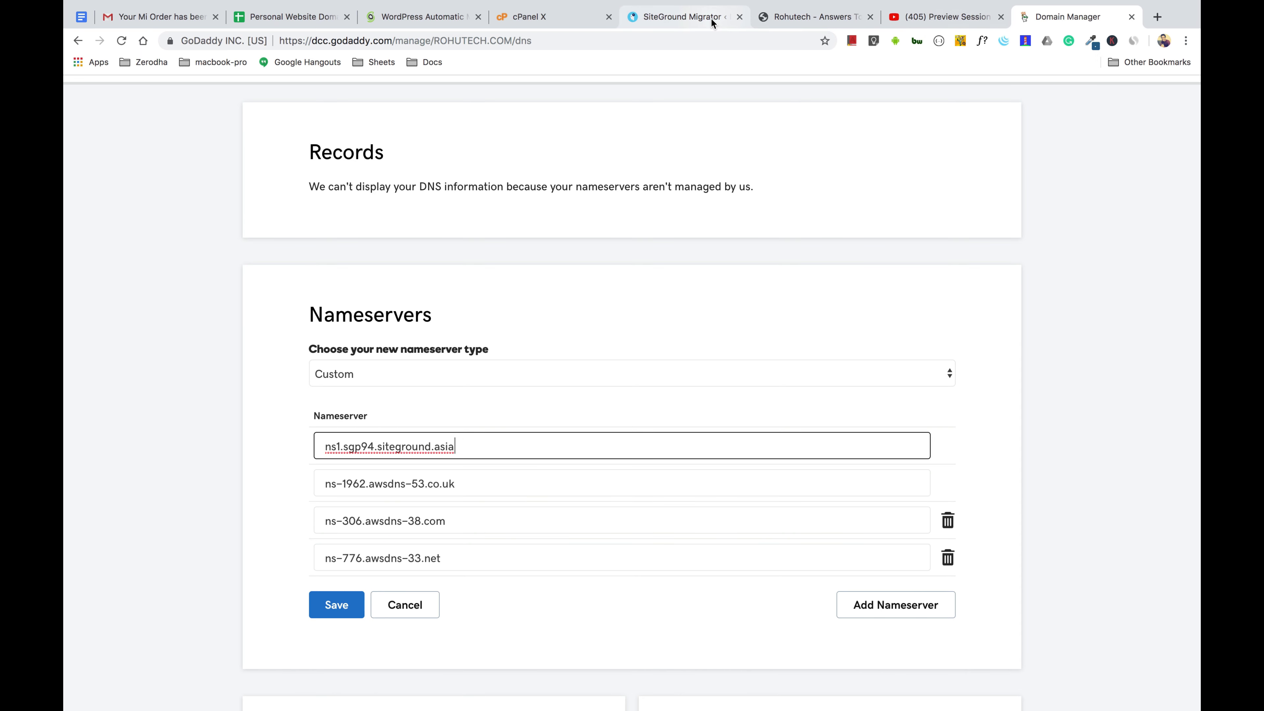
# - Copy the NS2 address ns2.sgp94.siteground.asia from the SiteGround Migrator page and replace GoDaddy's second nameserver with it
pyautogui.click(682, 17)
pyautogui.moveTo(954, 521); pyautogui.dragTo(814, 521)
pyautogui.press('super+c')
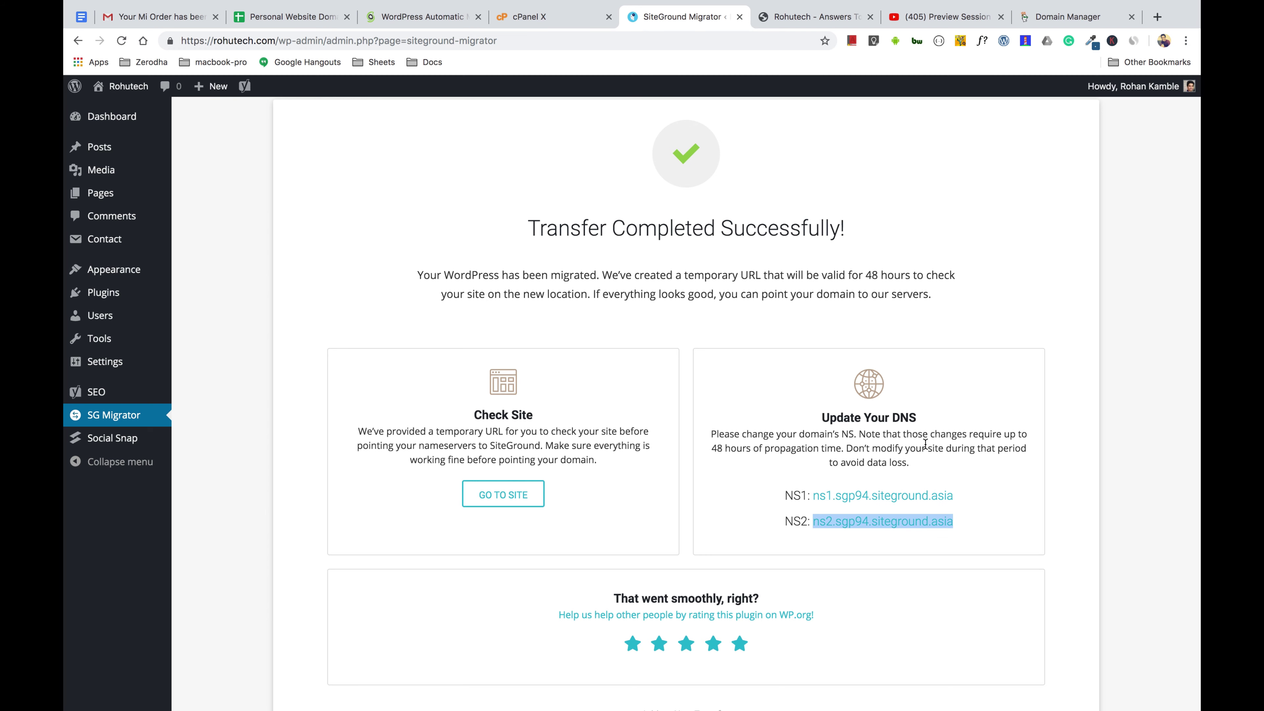
pyautogui.click(1058, 19)
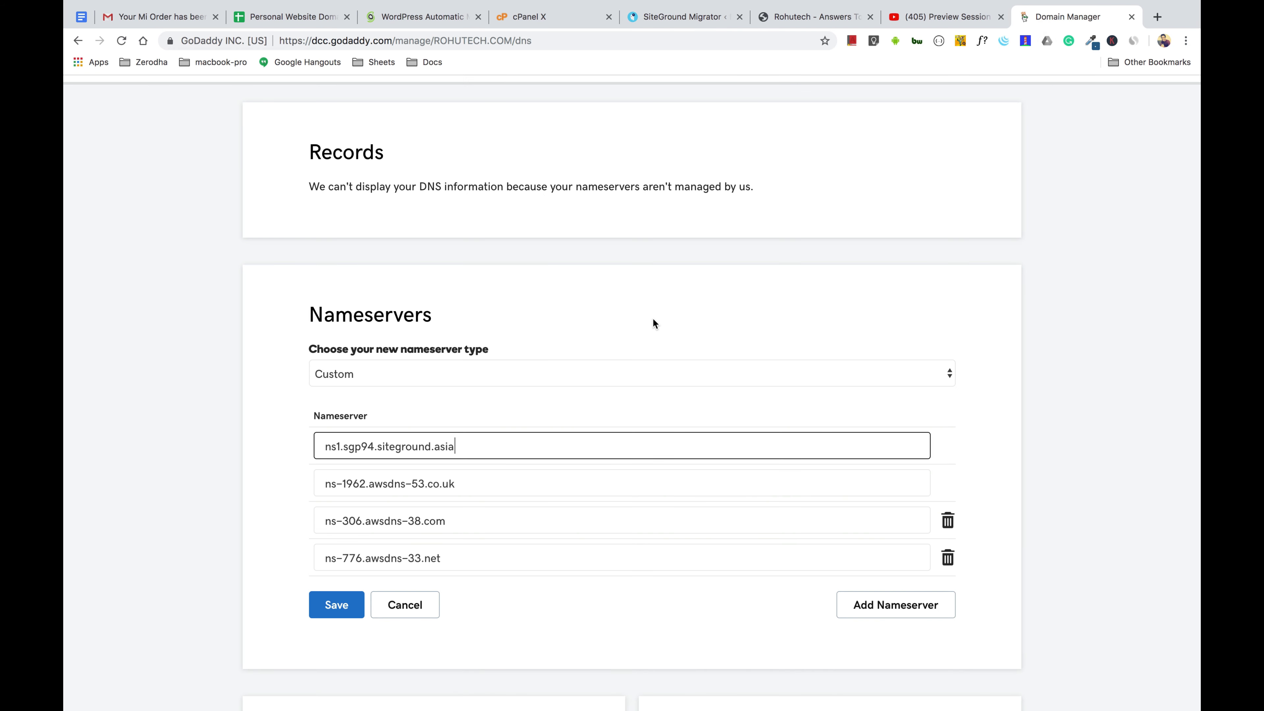
pyautogui.click(477, 487)
pyautogui.press('super+a')
pyautogui.press('super+v')
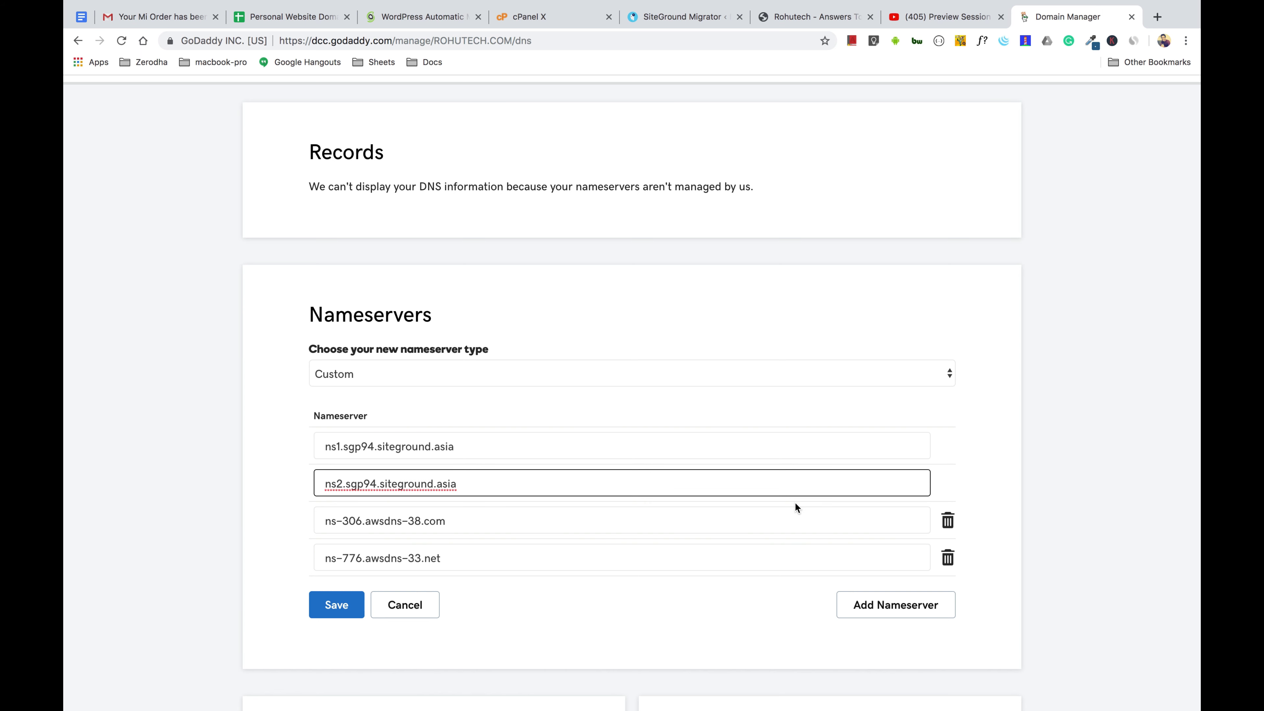
# - Delete the two remaining awsdns nameservers and save the domain's nameserver settings
pyautogui.click(946, 520)
pyautogui.click(946, 519)
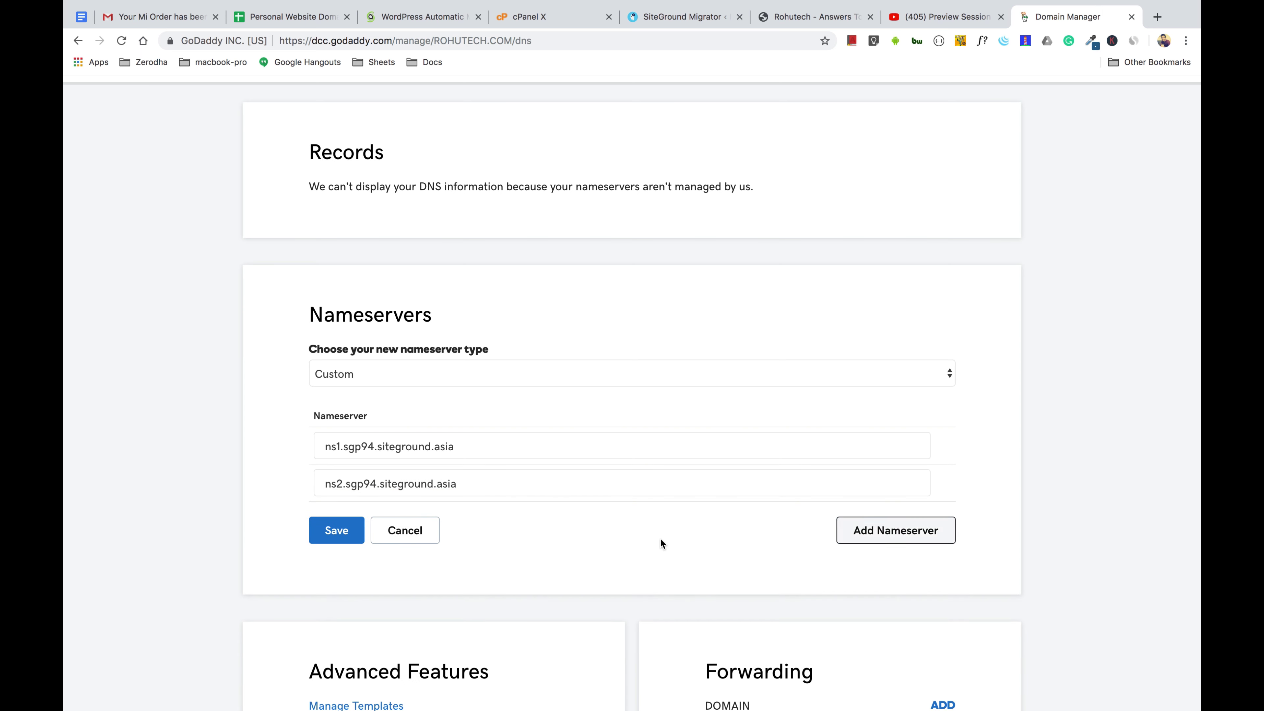
pyautogui.click(354, 544)
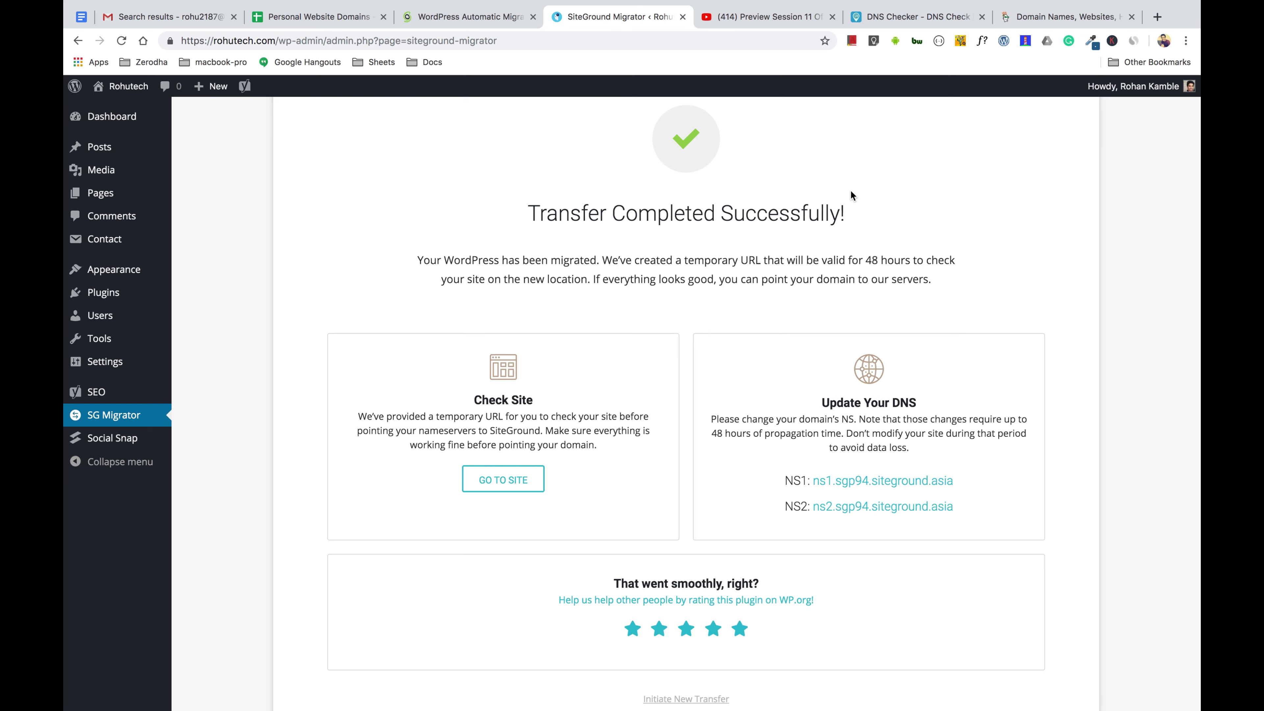
# - Switch to DNS Checker and run an NS record lookup for rohutech.com
pyautogui.click(910, 14)
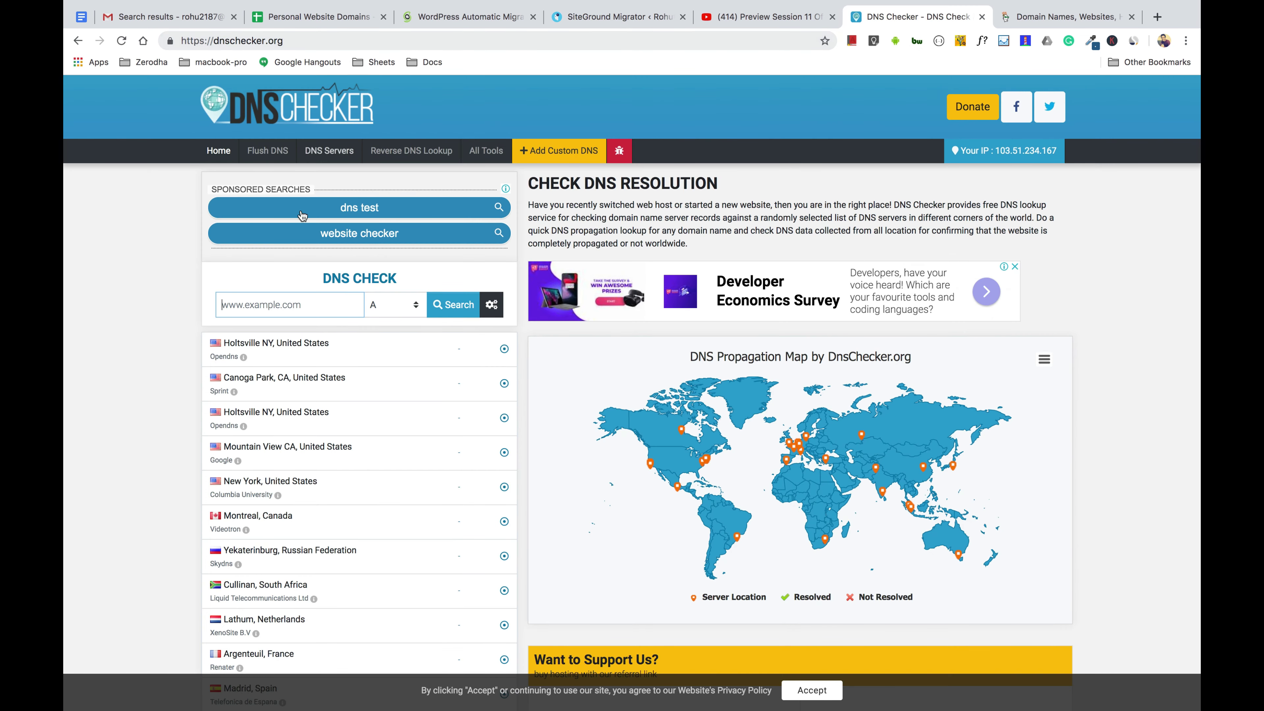
pyautogui.click(269, 304)
pyautogui.write('rohutech.com')
pyautogui.click(380, 311)
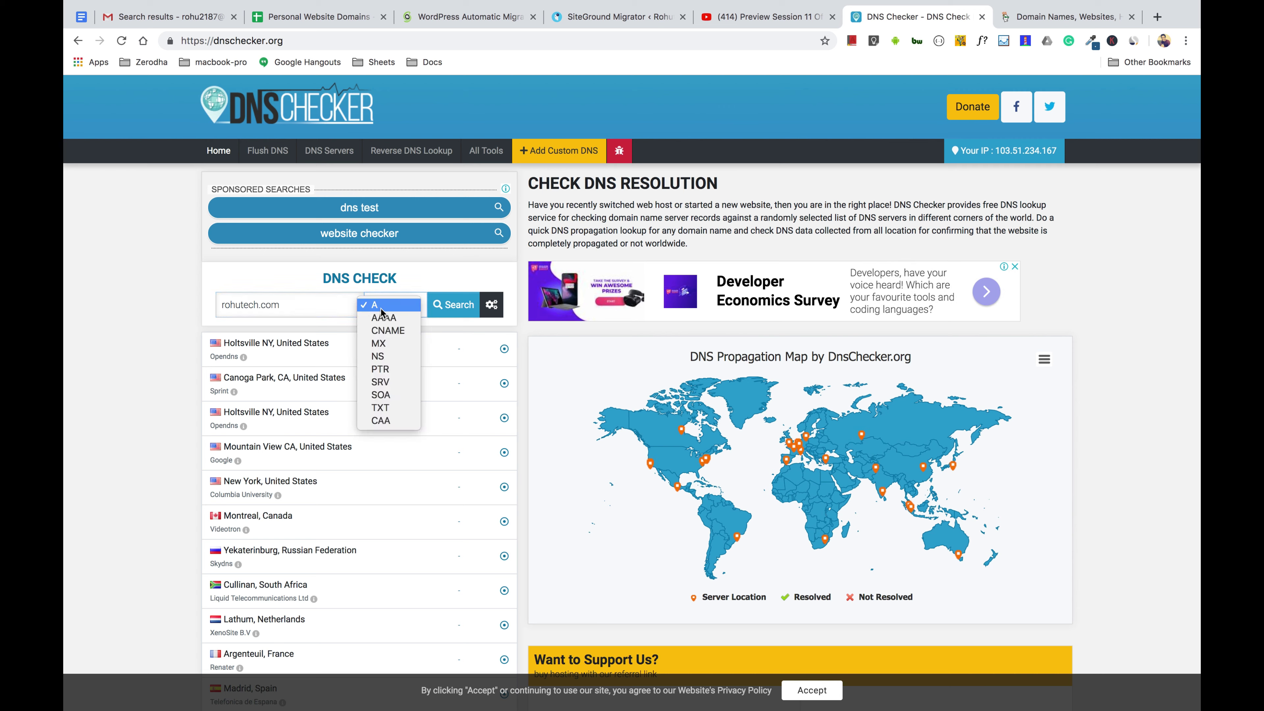
pyautogui.click(384, 357)
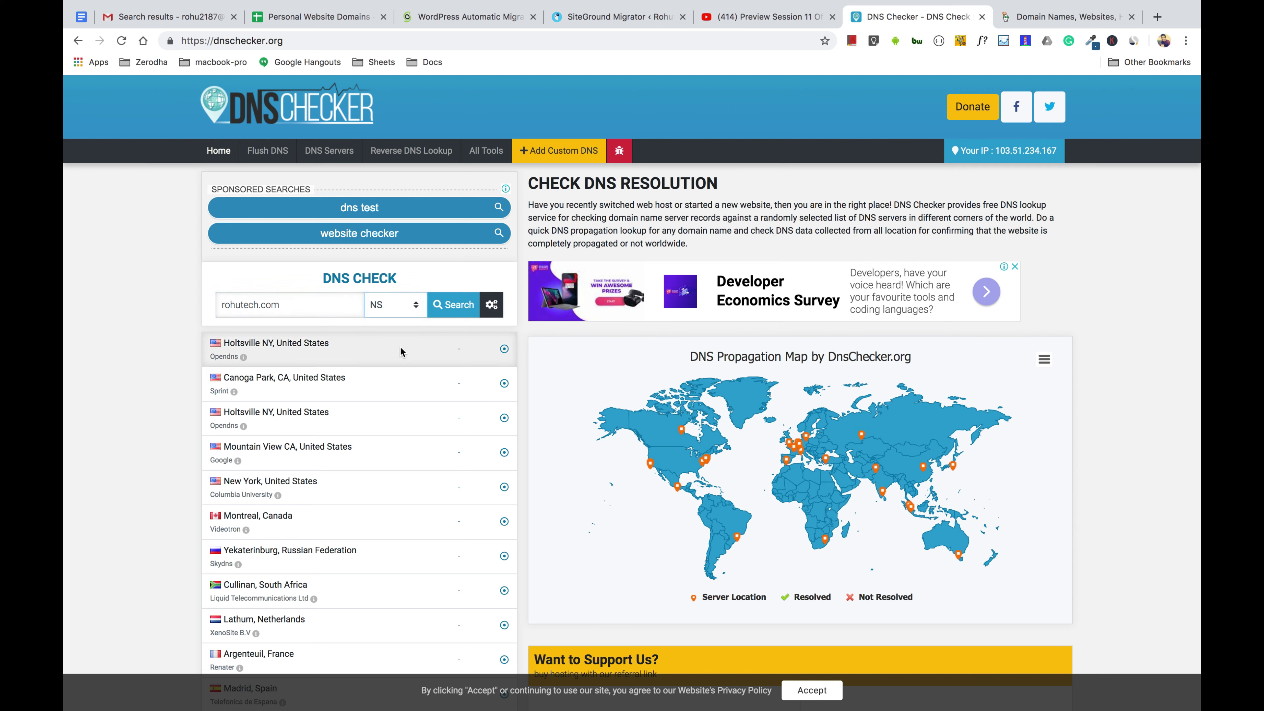
pyautogui.click(449, 310)
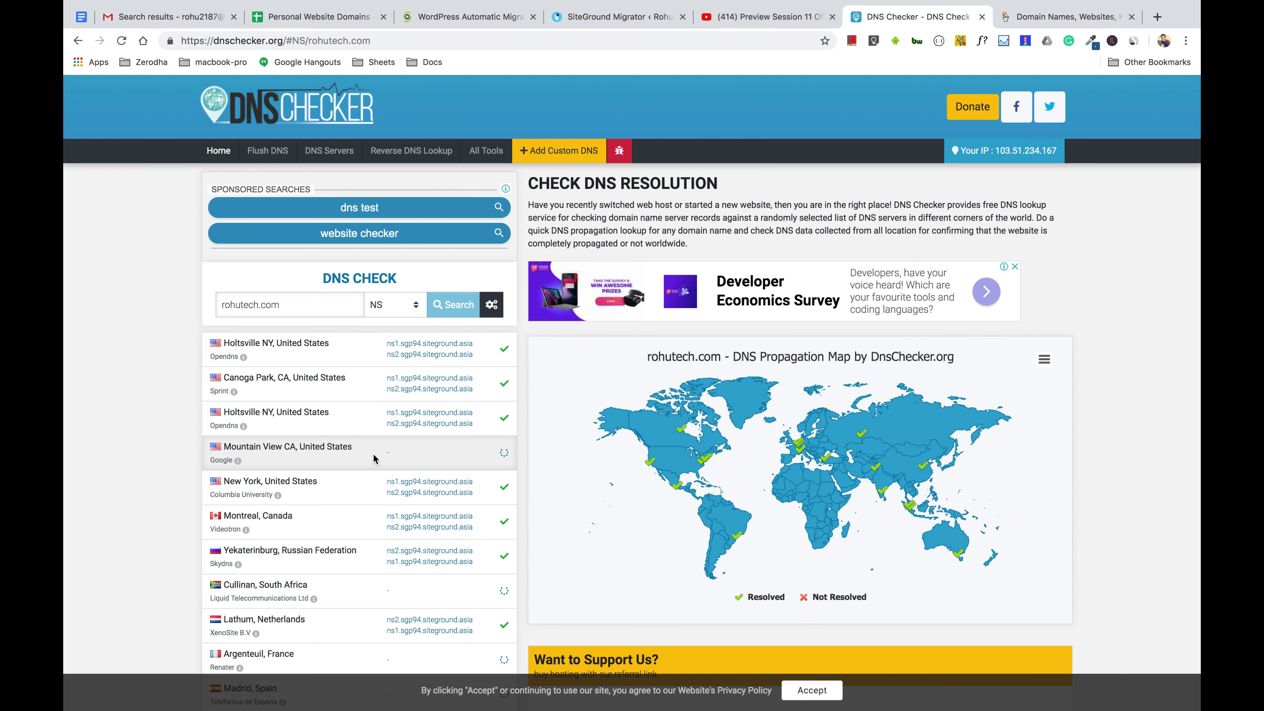
# - Examine the nameserver results by location and the markers on the DNS propagation map for rohutech.com
pyautogui.scroll(5, 373, 454)
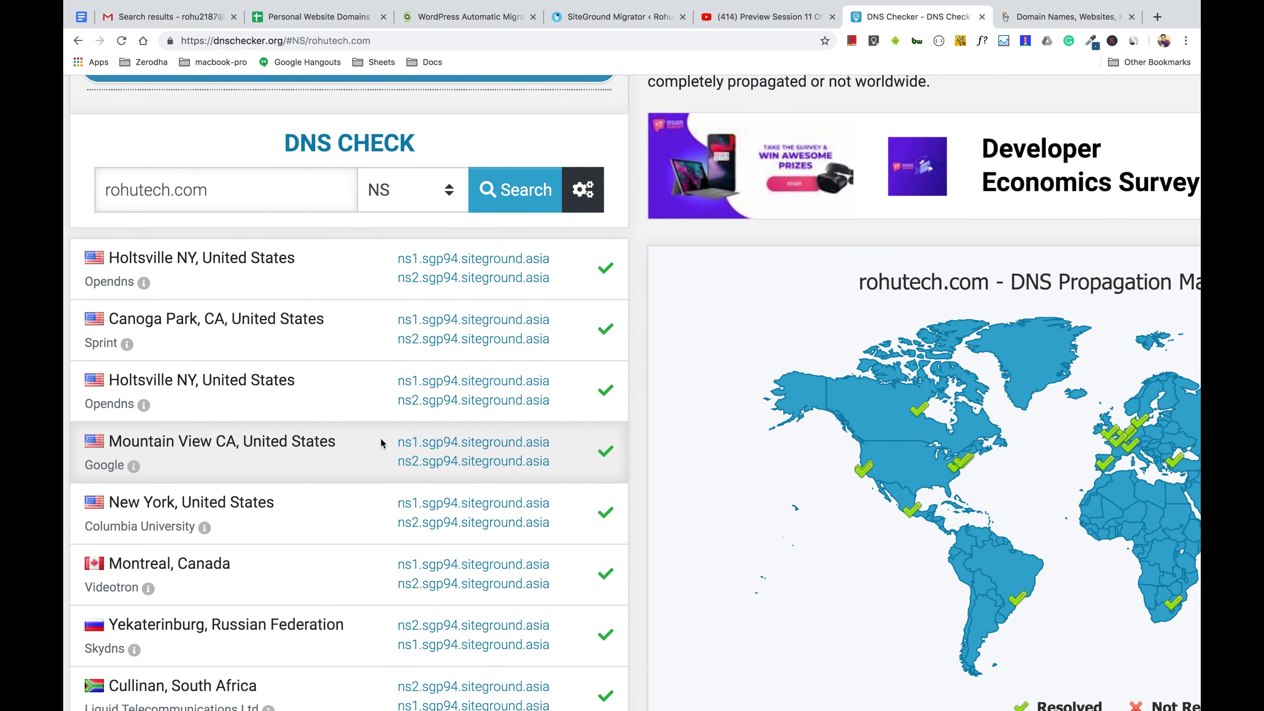
pyautogui.hscroll(-2, 383, 441)
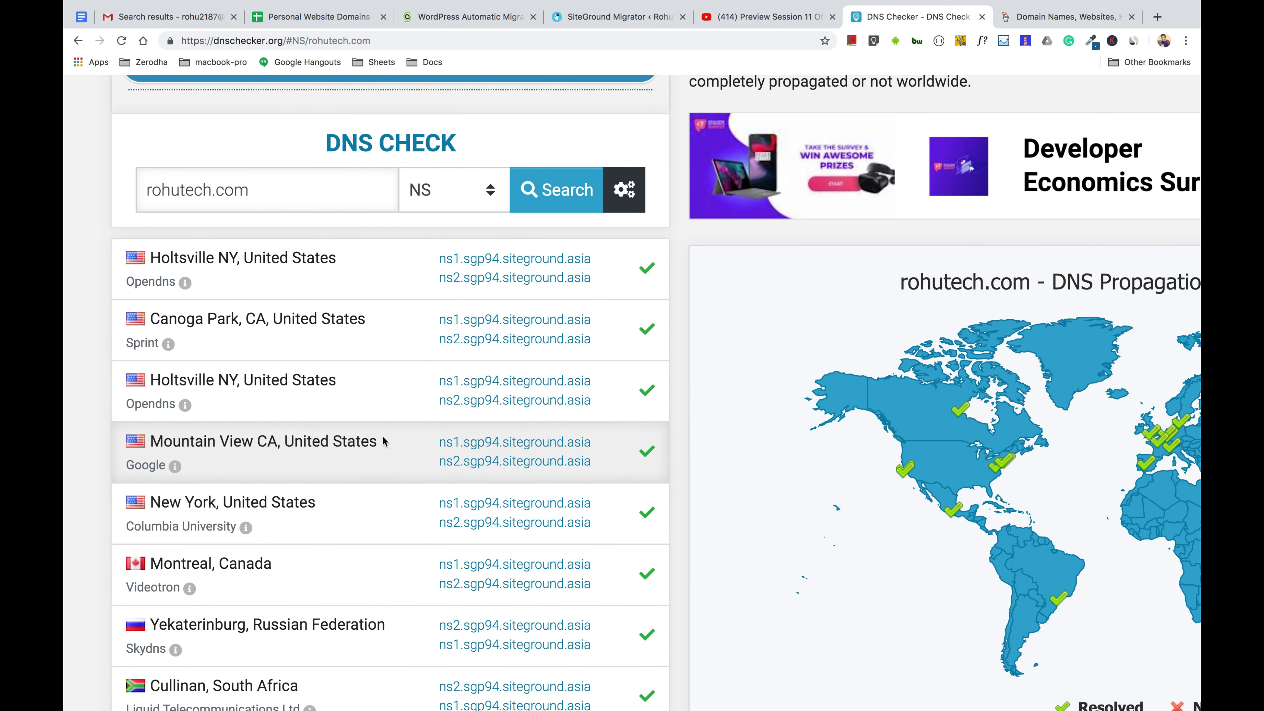
pyautogui.moveTo(823, 489)
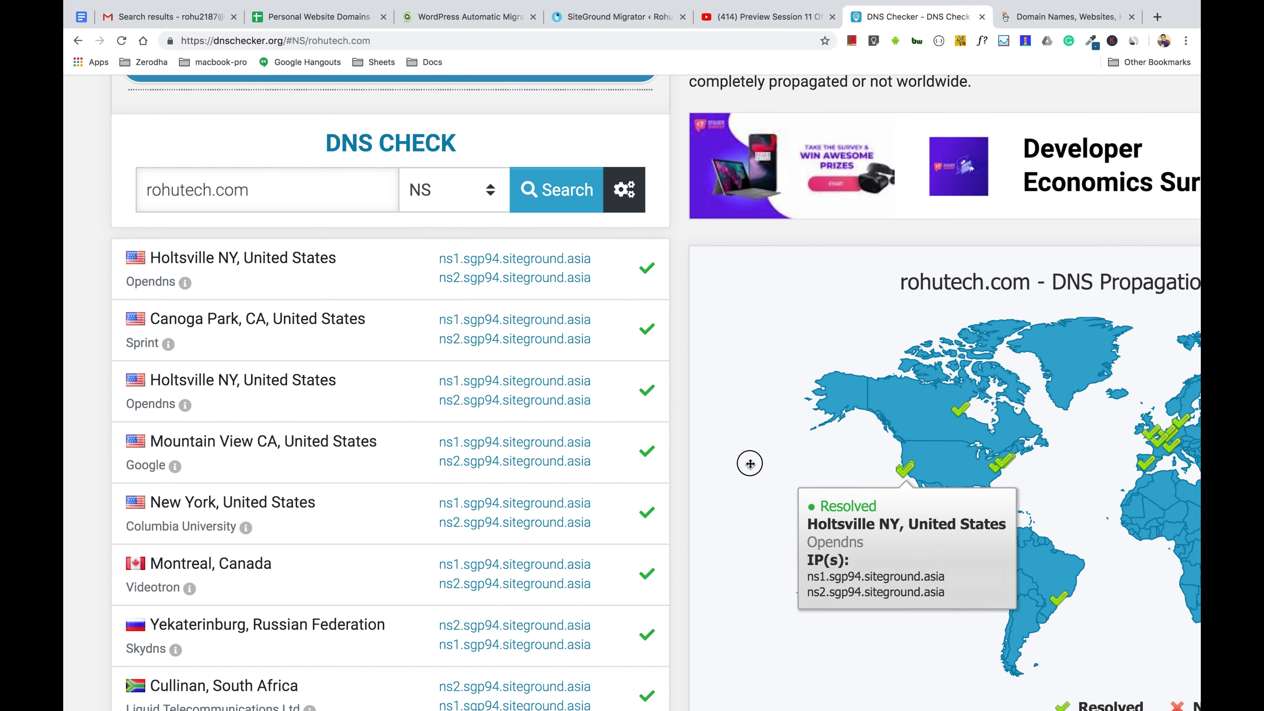
pyautogui.hscroll(1, 745, 462)
pyautogui.hscroll(10, 745, 463)
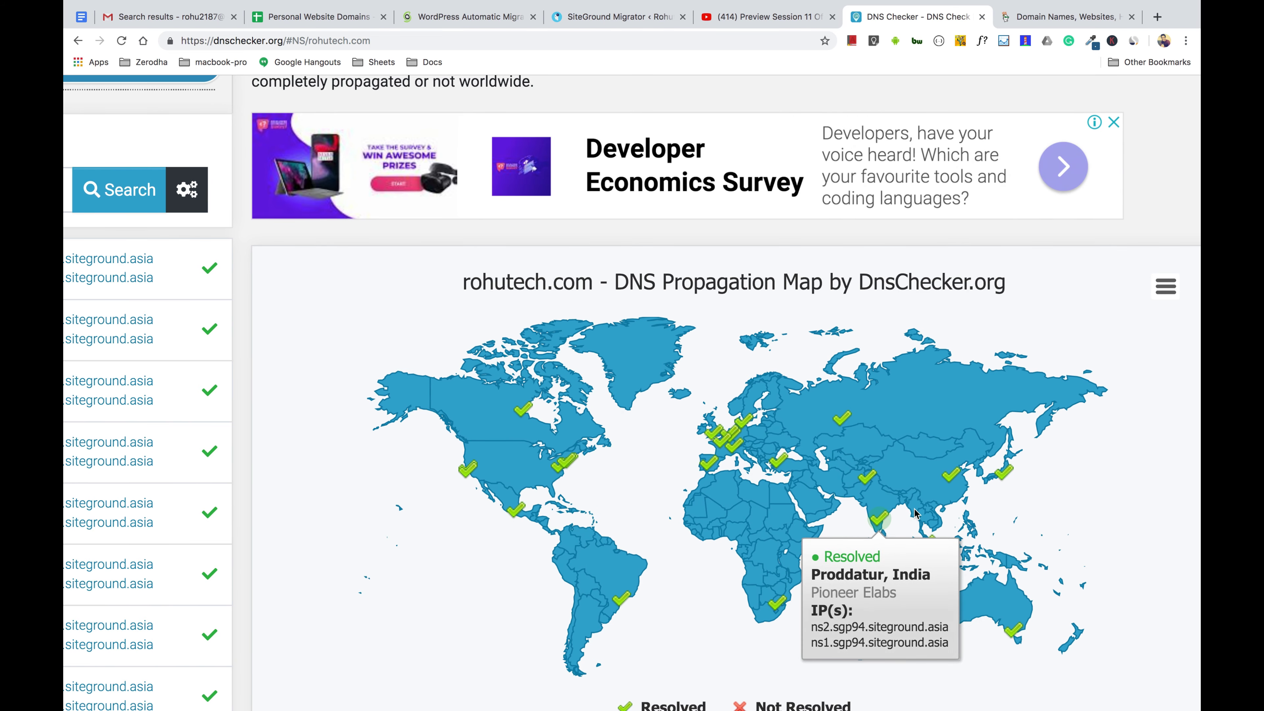
pyautogui.scroll(-3, 915, 513)
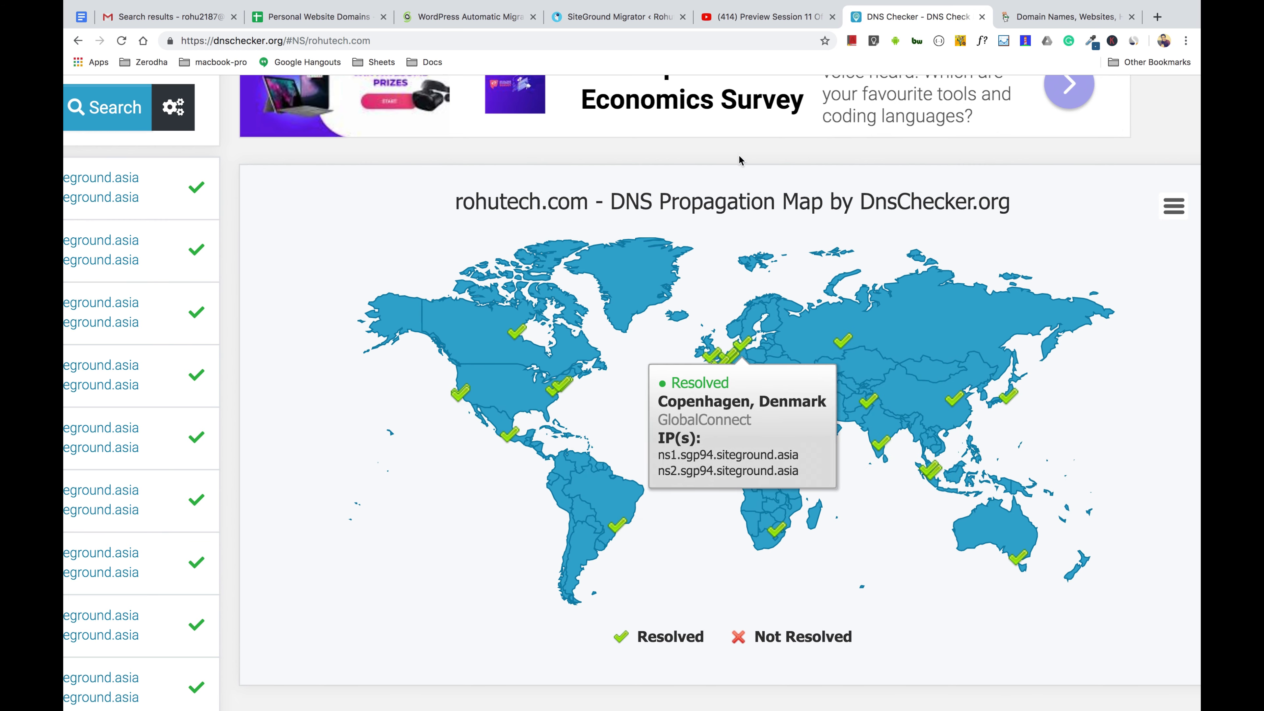
pyautogui.hscroll(-1, 439, 336)
pyautogui.hscroll(-10, 439, 337)
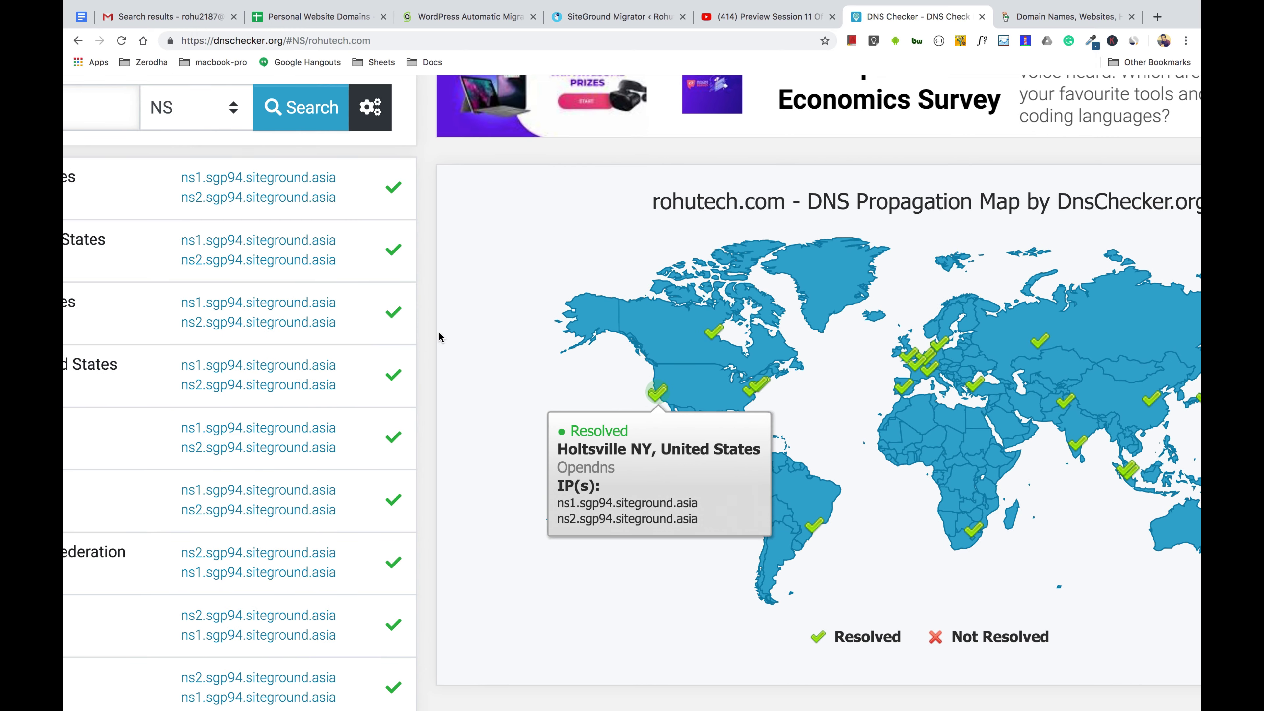
# - Copy ns1.sgp94.siteground.asia from the first DNS Checker result and find it on the SiteGround Migrator page to compare
pyautogui.moveTo(475, 178); pyautogui.dragTo(318, 180)
pyautogui.press('super+c')
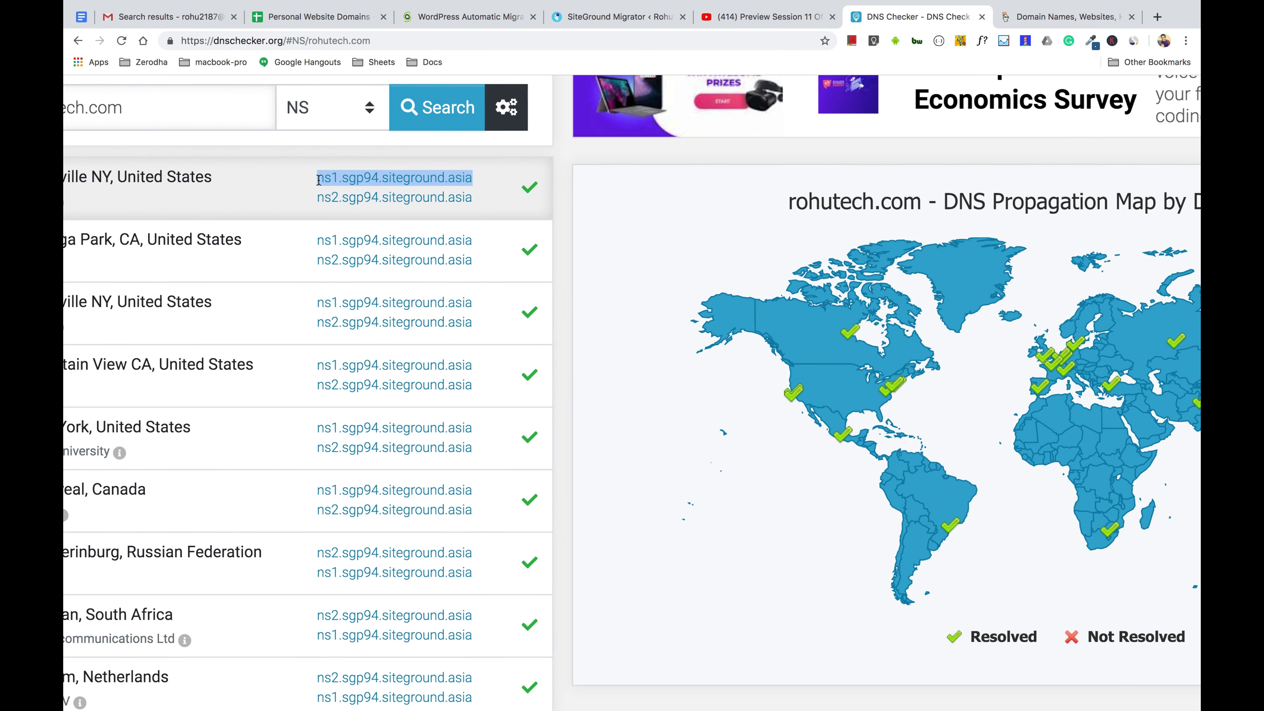
pyautogui.click(616, 16)
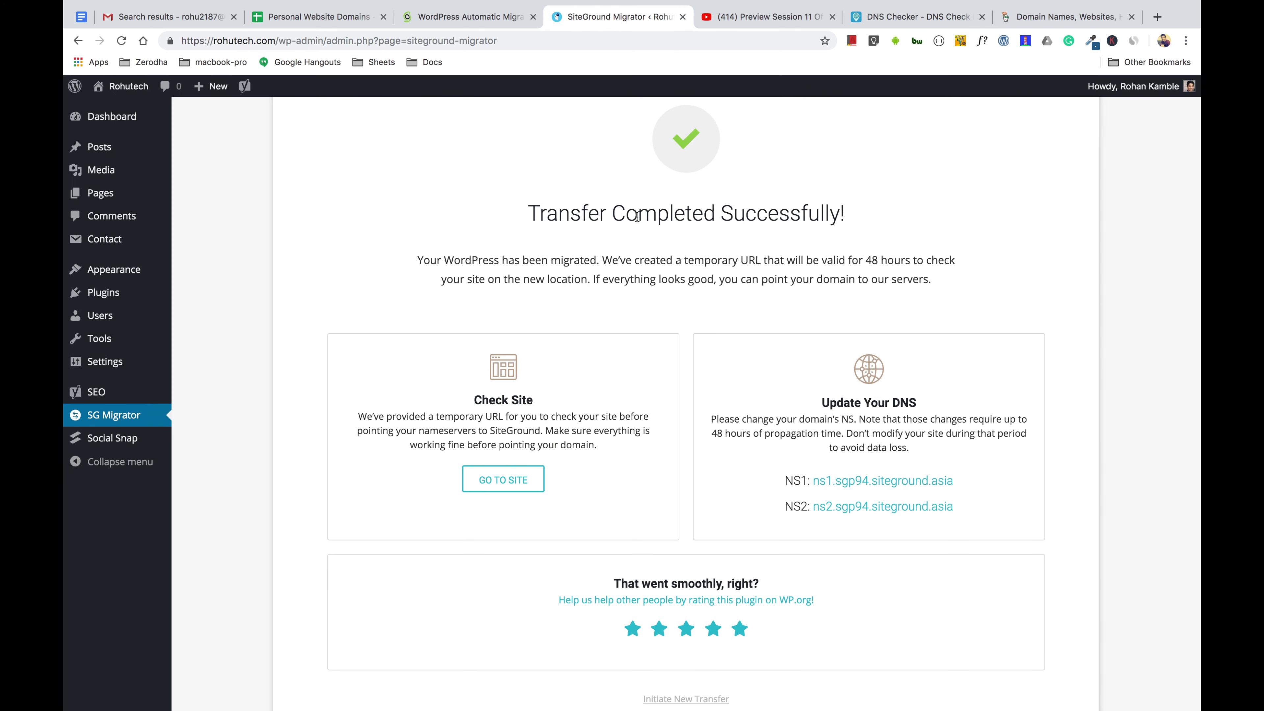
pyautogui.press('super+f')
pyautogui.press('super+v')
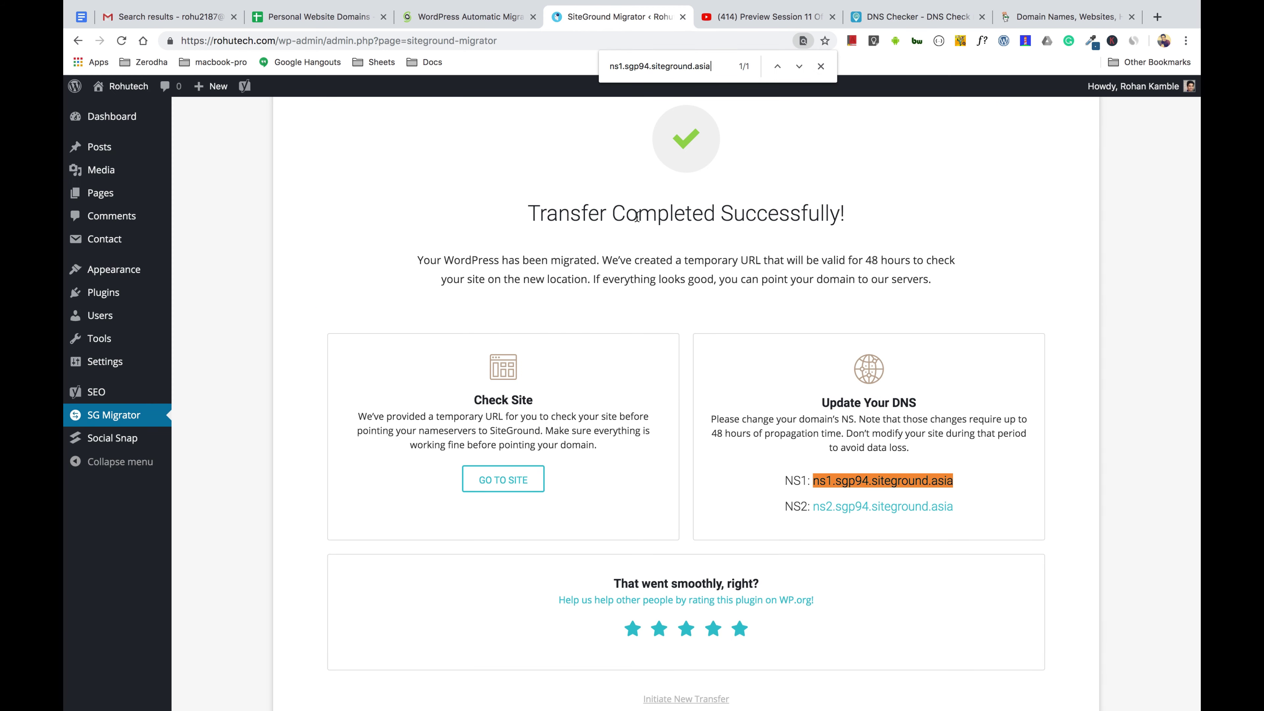
pyautogui.press('Escape')
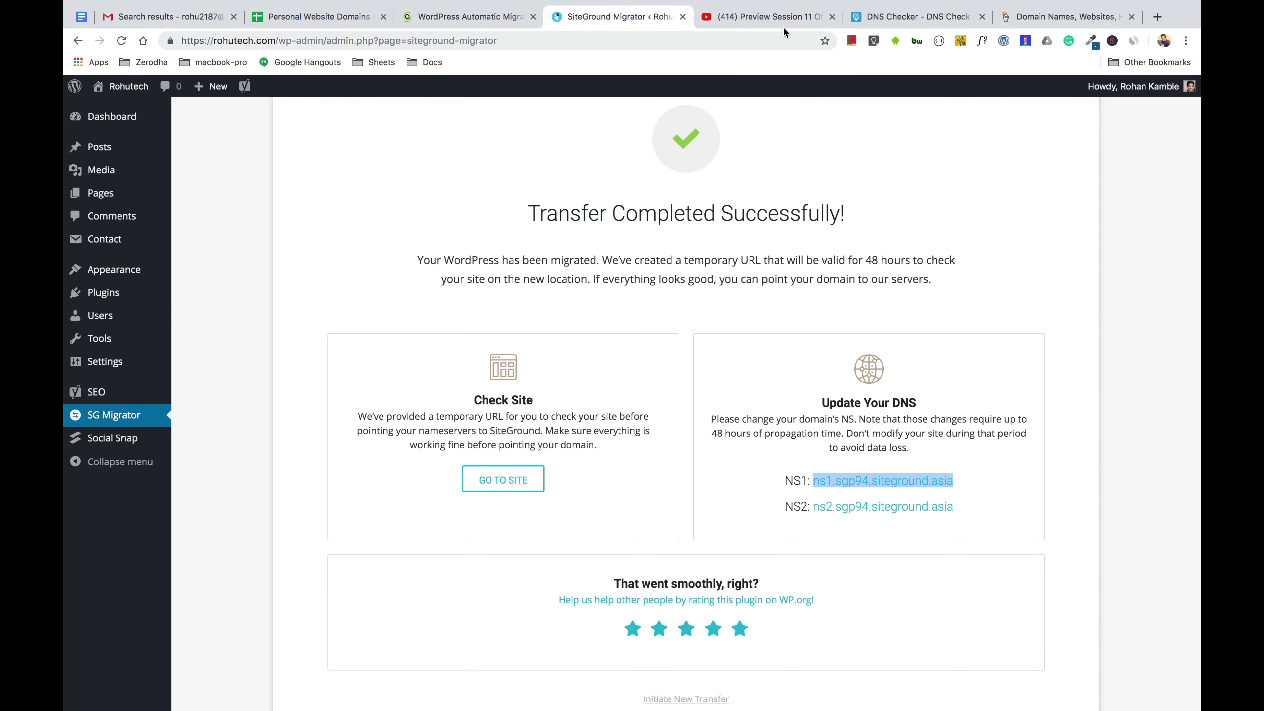
# - Copy ns2.sgp94.siteground.asia from the first DNS Checker result and find it on the SiteGround Migrator page to compare
pyautogui.click(911, 17)
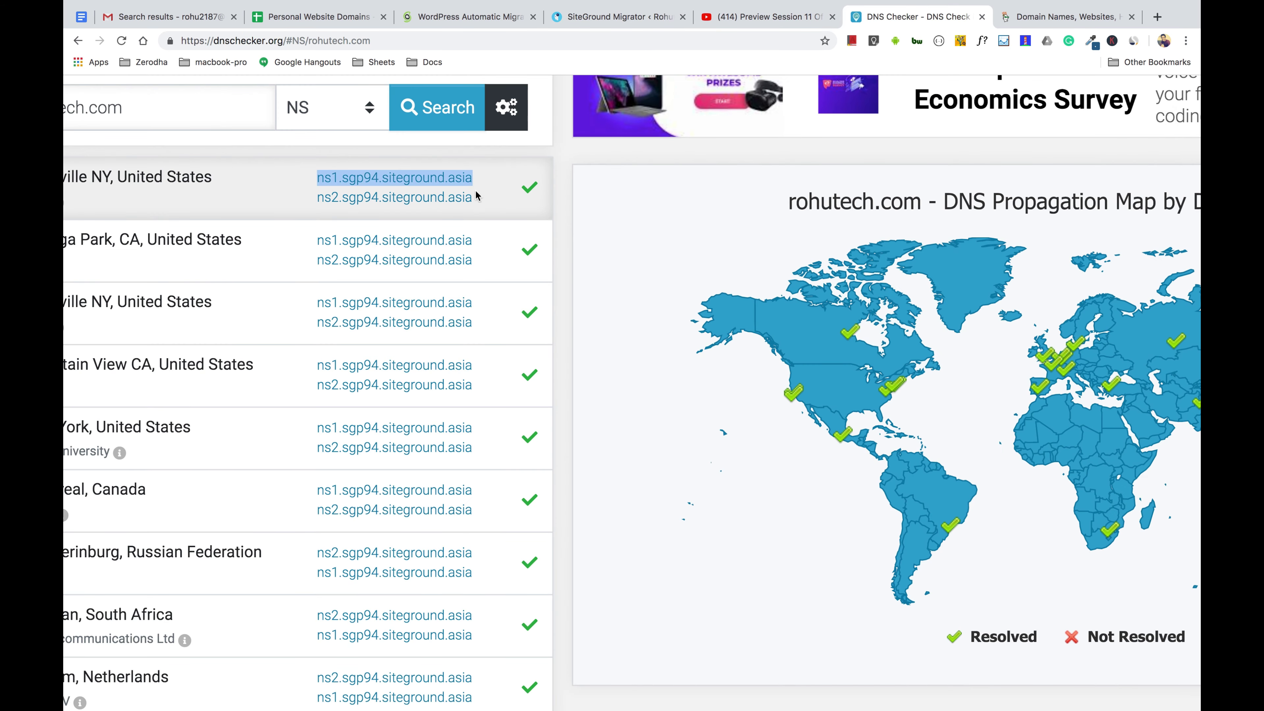
pyautogui.moveTo(476, 197); pyautogui.dragTo(306, 207)
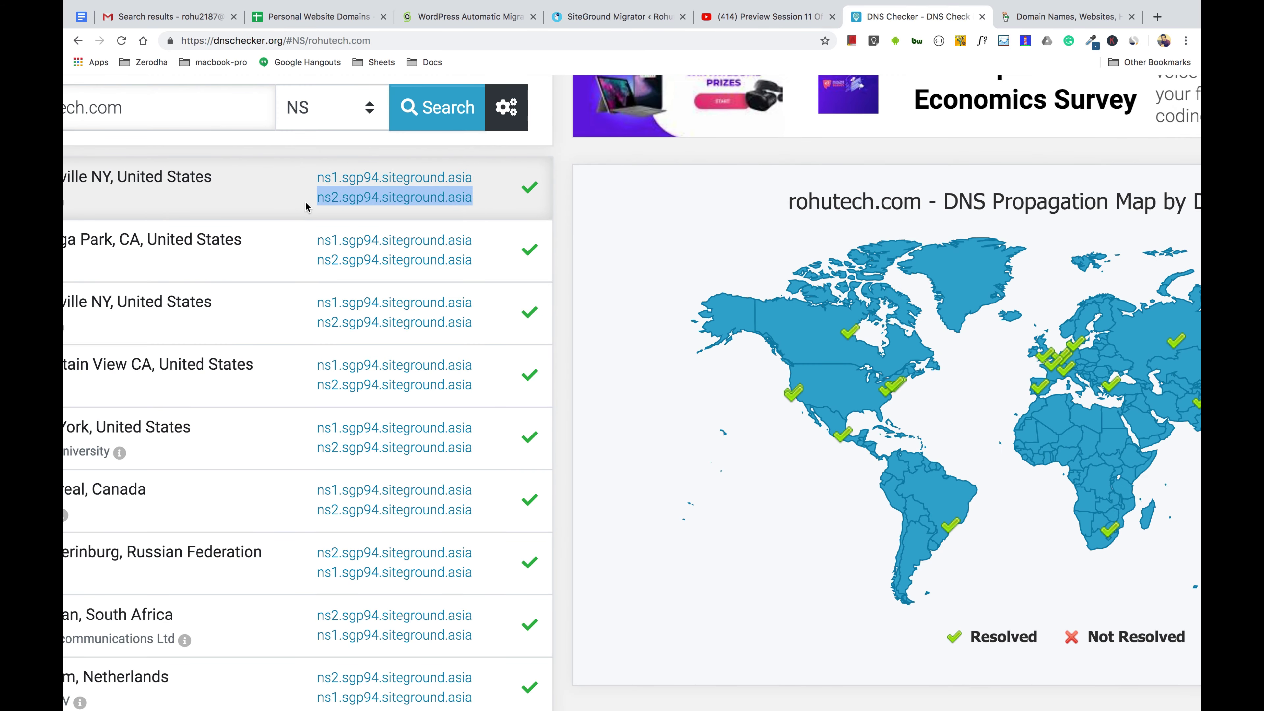
pyautogui.press('super+c')
pyautogui.click(621, 18)
pyautogui.press('super+f')
pyautogui.press('super+v')
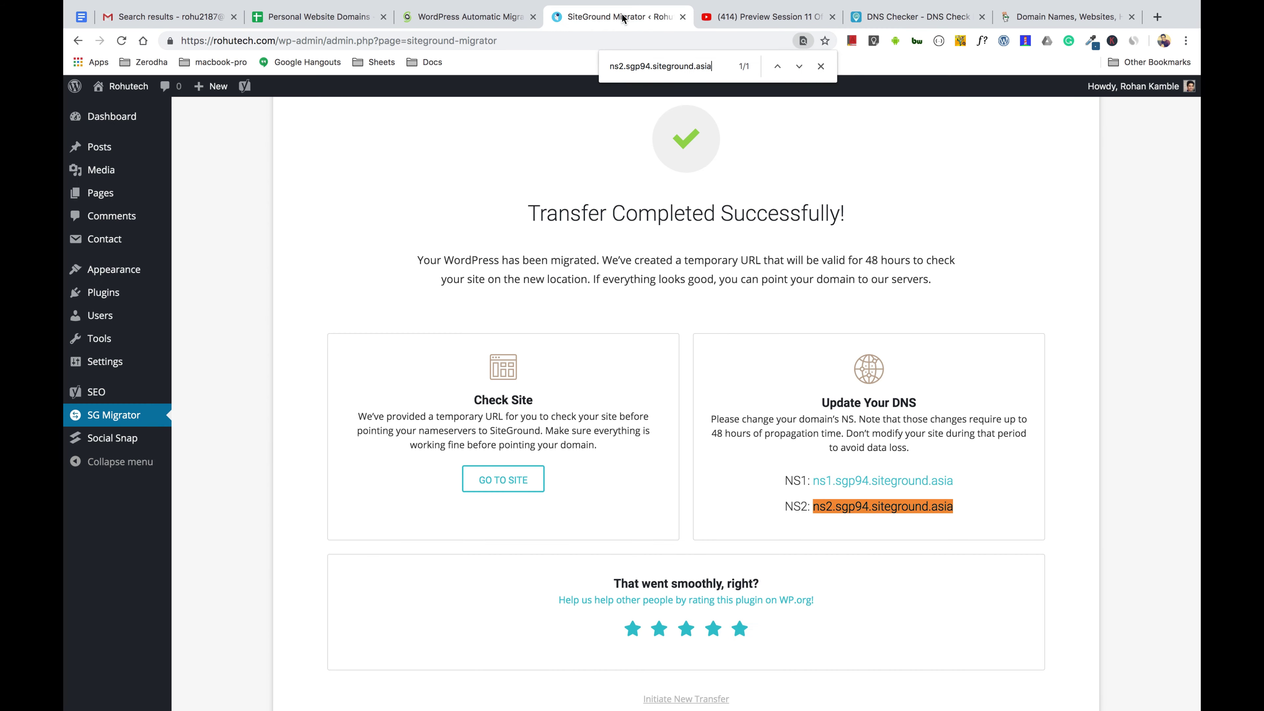
pyautogui.press('Escape')
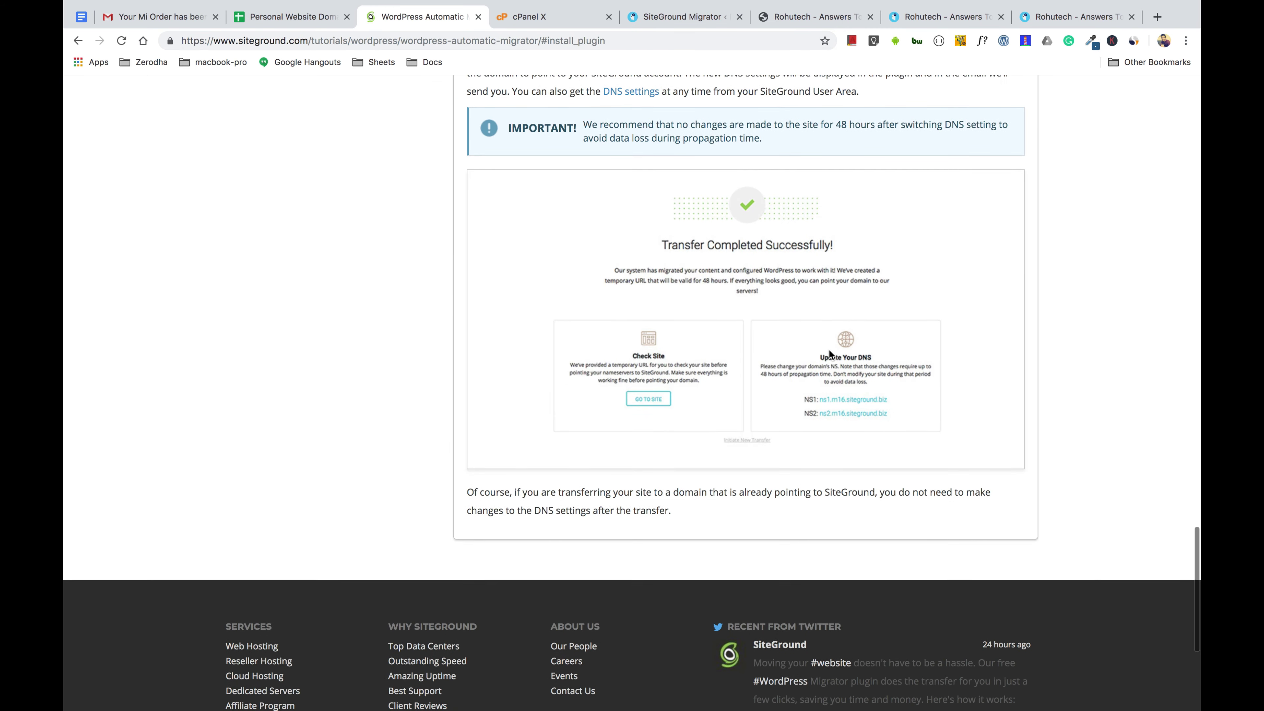
# - Look back through SiteGround's WordPress Automatic Migrator tutorial up to its introduction and step overview
pyautogui.scroll(20, 829, 354)
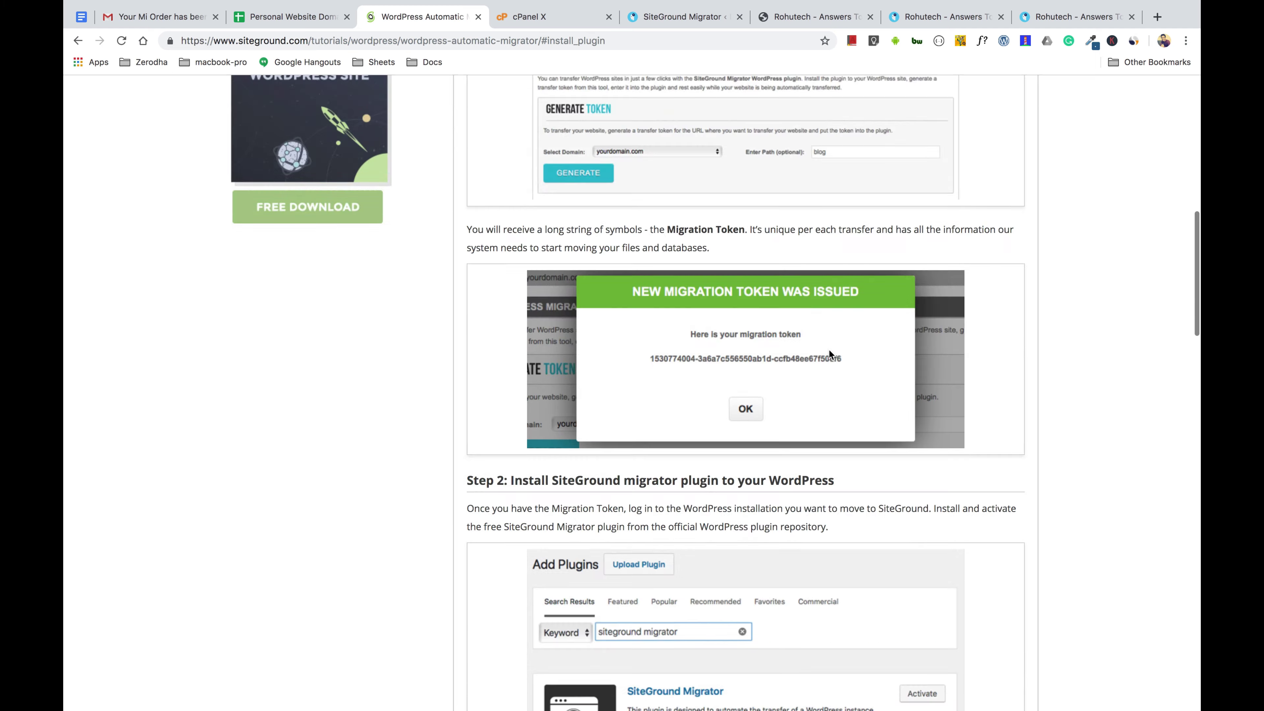
pyautogui.scroll(3, 828, 350)
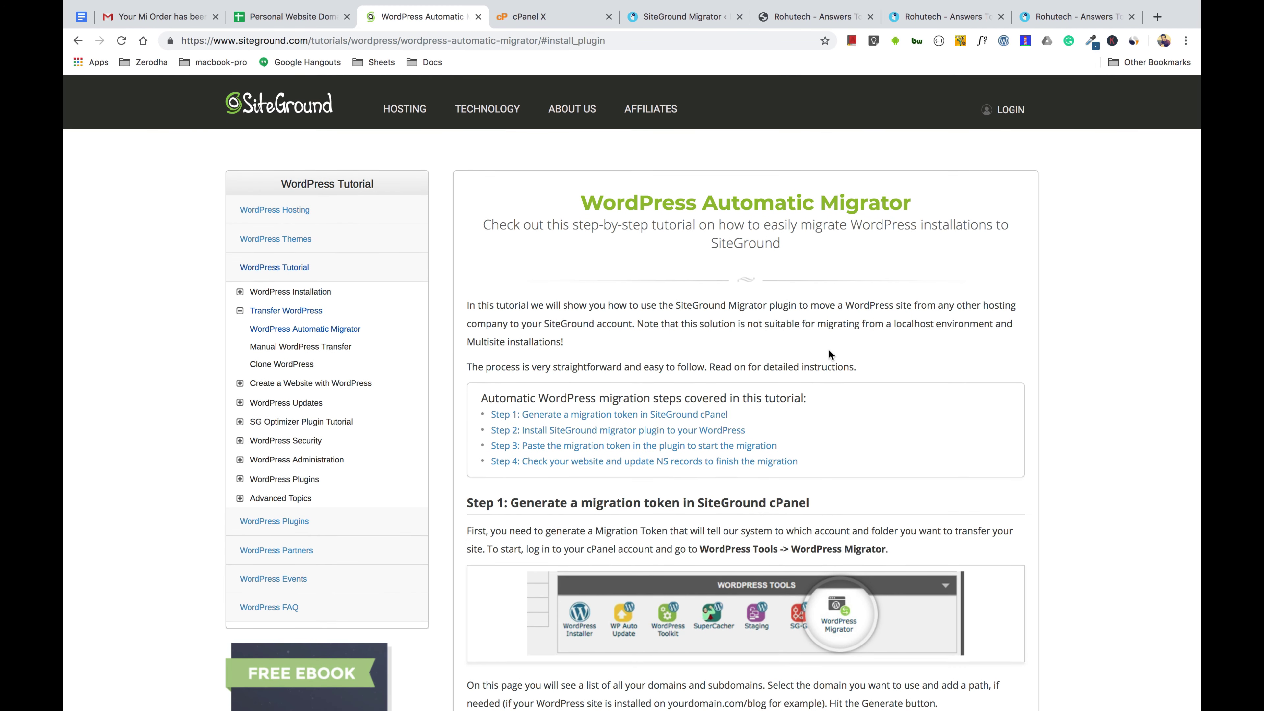